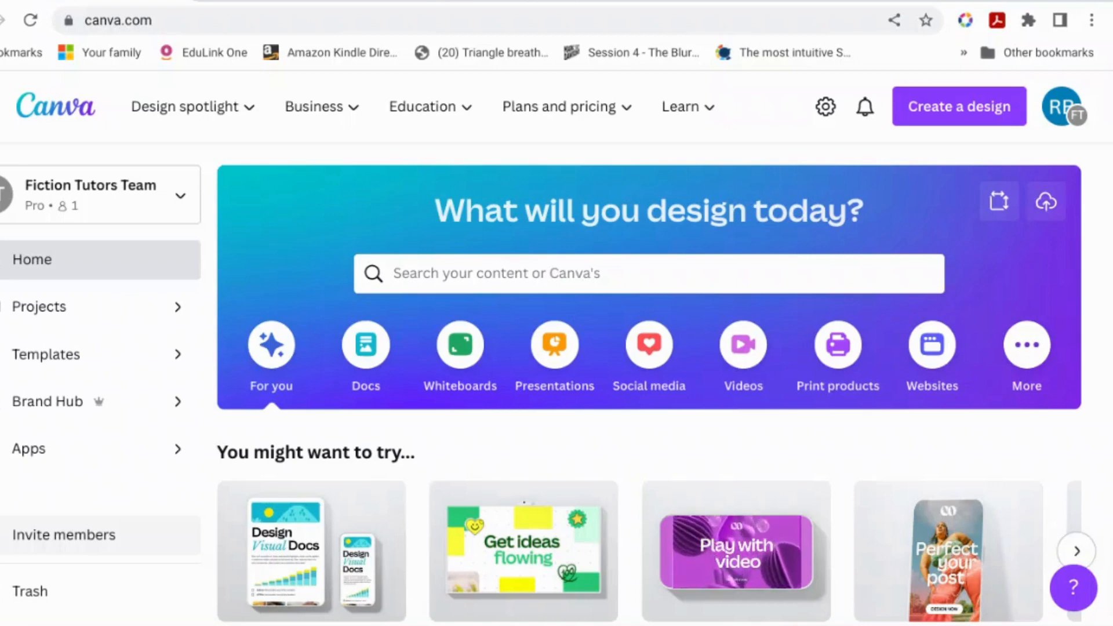
Step: Show the custom size options for a new design and switch to the blank portrait design that is already open
left_click(949, 110)
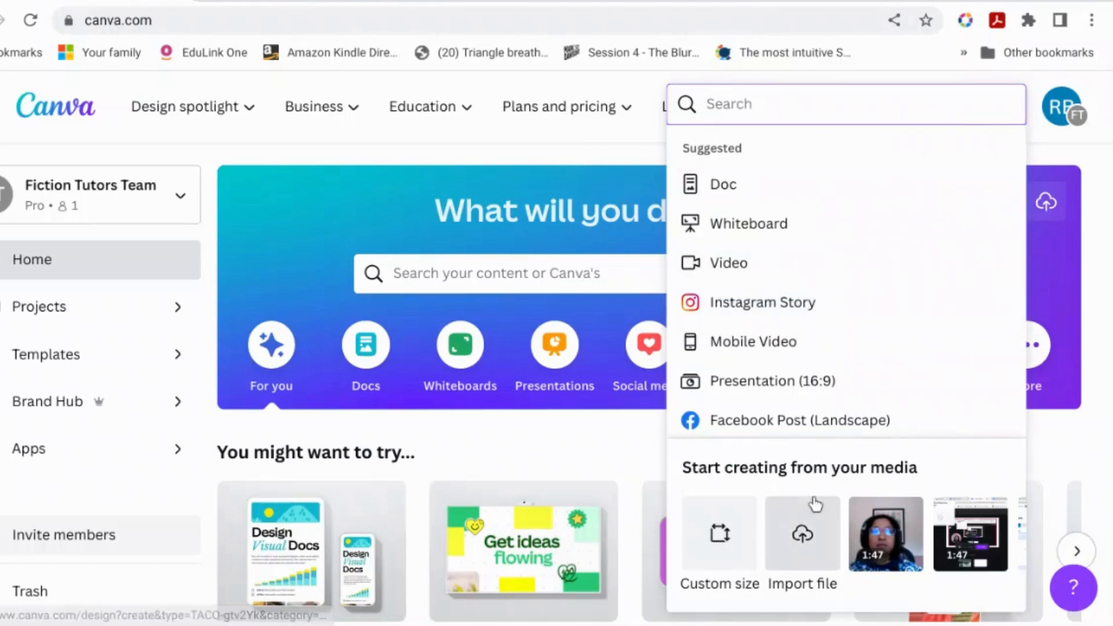
left_click(723, 565)
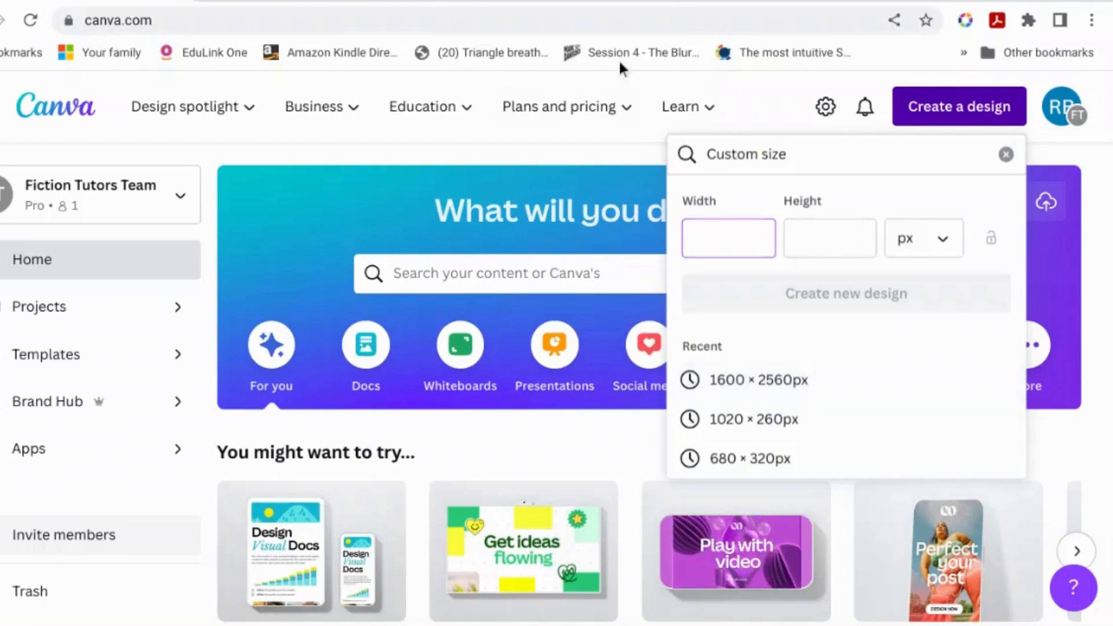
left_click(587, 2)
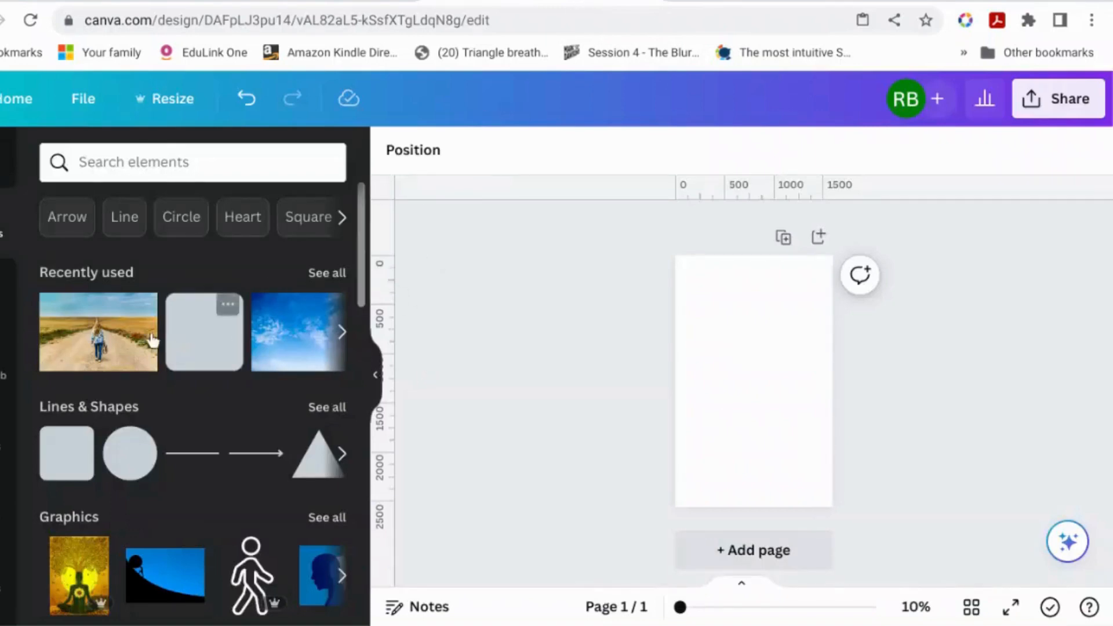
Step: Add the recently used photo of the woman on the dirt road and enlarge it to fill the lower part of the page
left_click(104, 335)
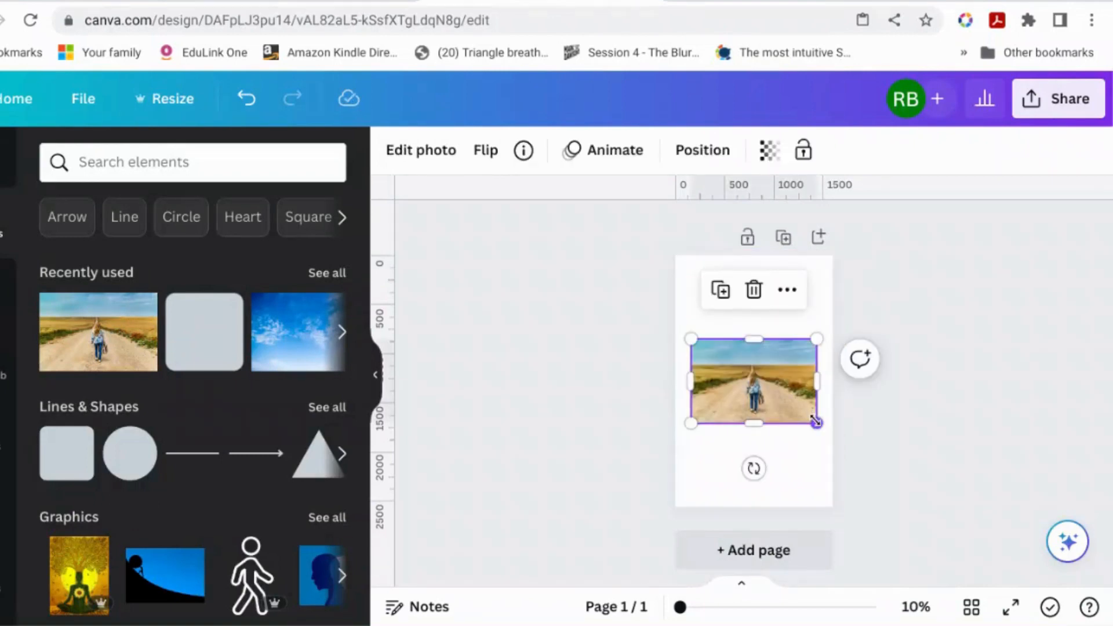
left_click_drag(816, 423, 879, 465)
left_click_drag(696, 466, 651, 492)
left_click_drag(818, 404, 815, 417)
left_click(995, 356)
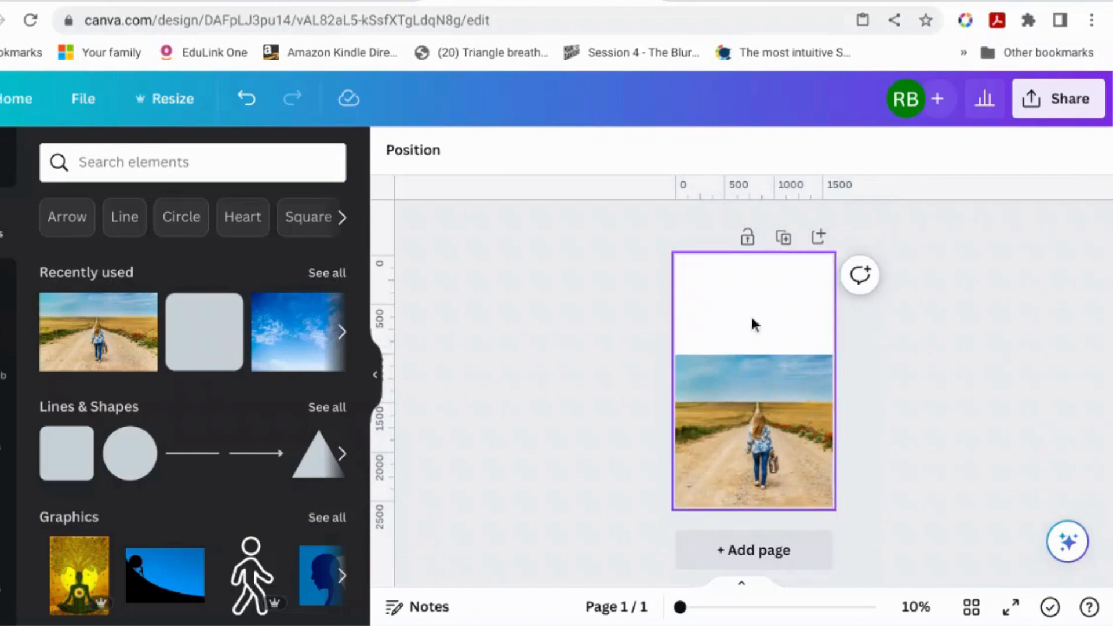
Step: Add the recently used blue sky photo, enlarge it and position it to cover the page's upper part, overlapping the road photo
left_click(296, 346)
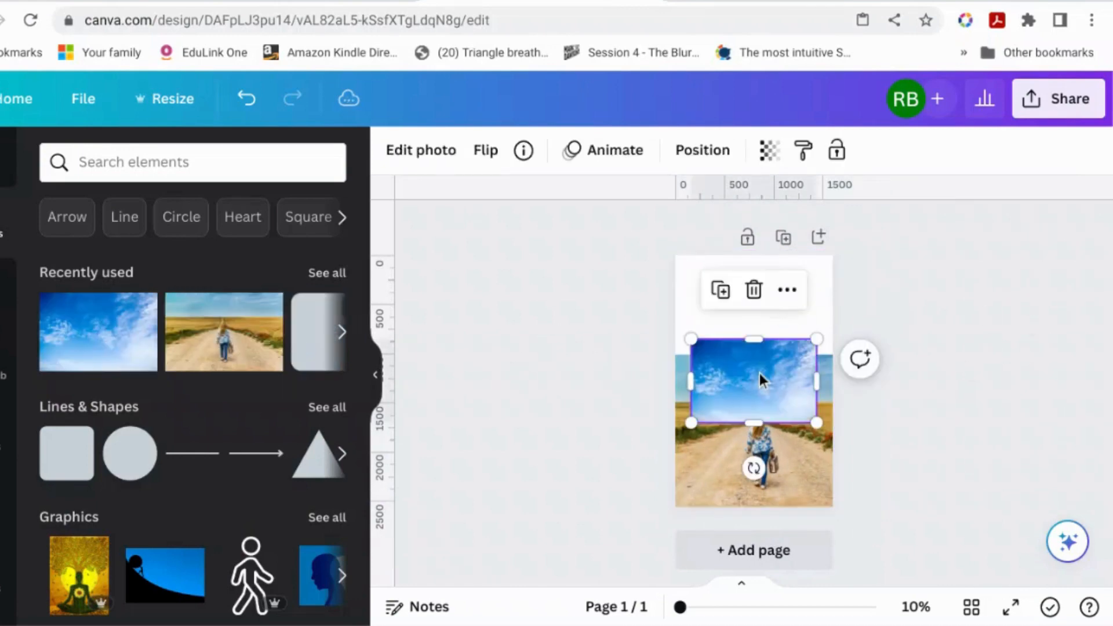
left_click_drag(760, 367, 745, 281)
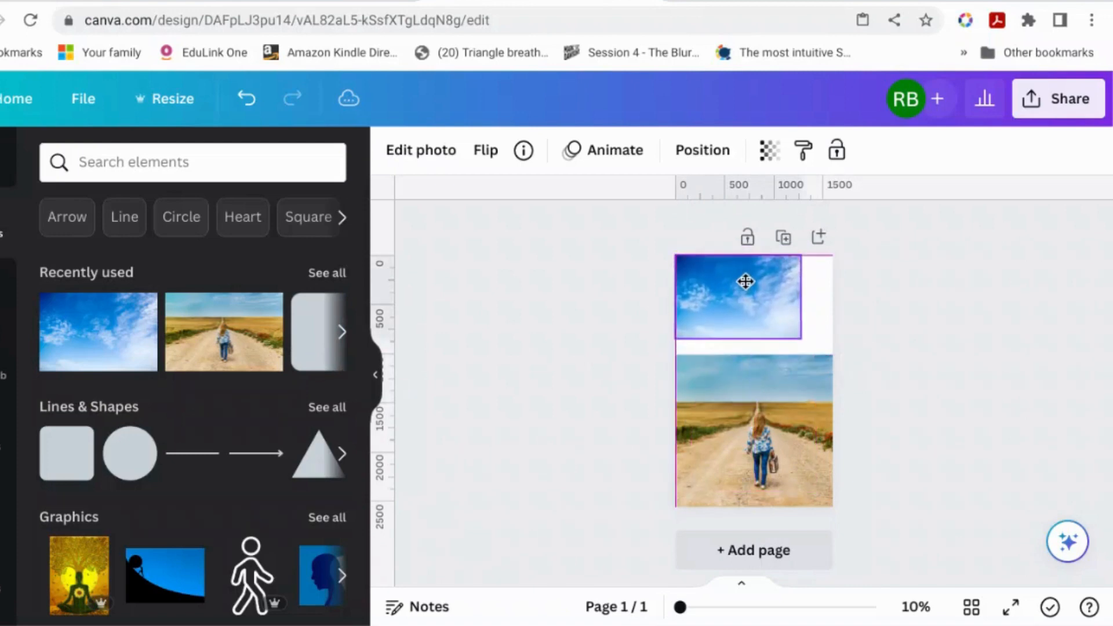
left_click_drag(801, 339, 864, 381)
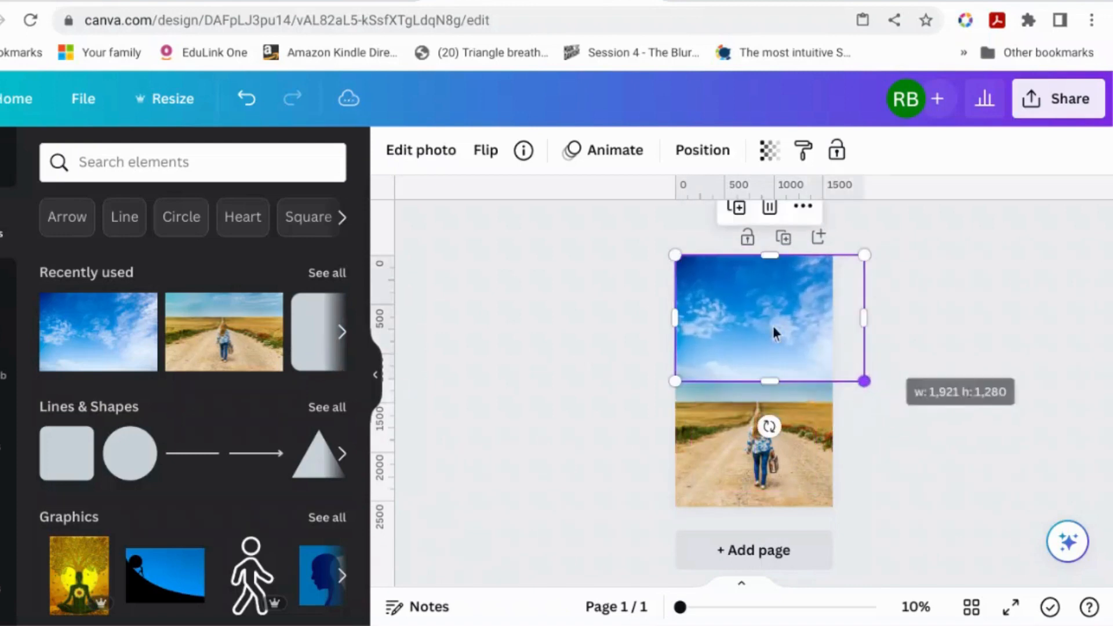
left_click_drag(675, 255, 646, 236)
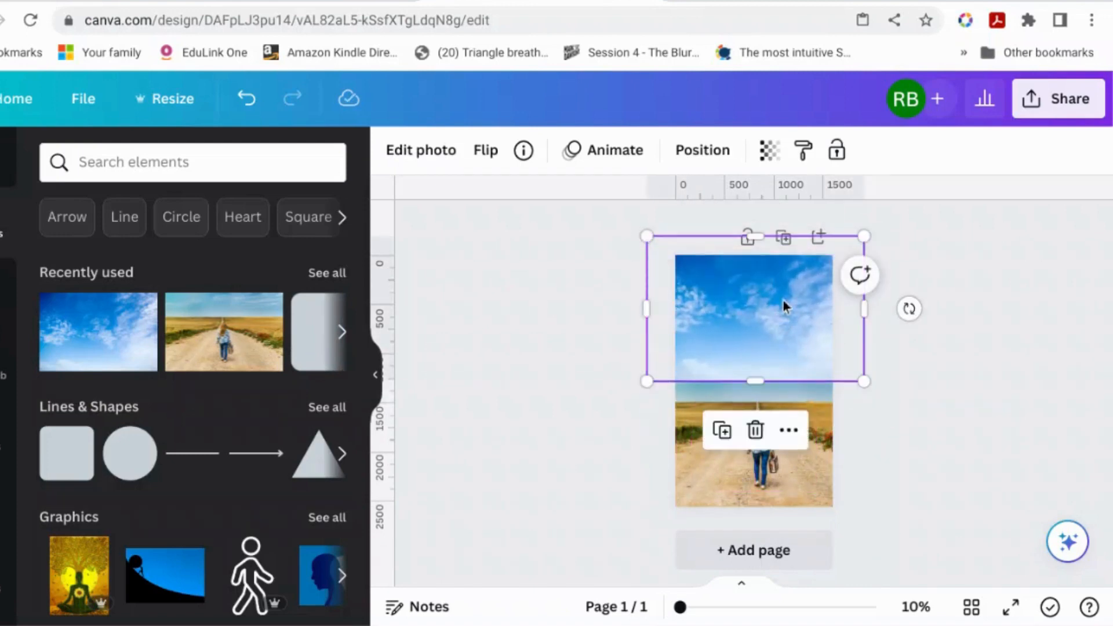
mouse_move(784, 301)
left_mouse_down()
mouse_move(780, 278)
mouse_move(780, 306)
left_mouse_up()
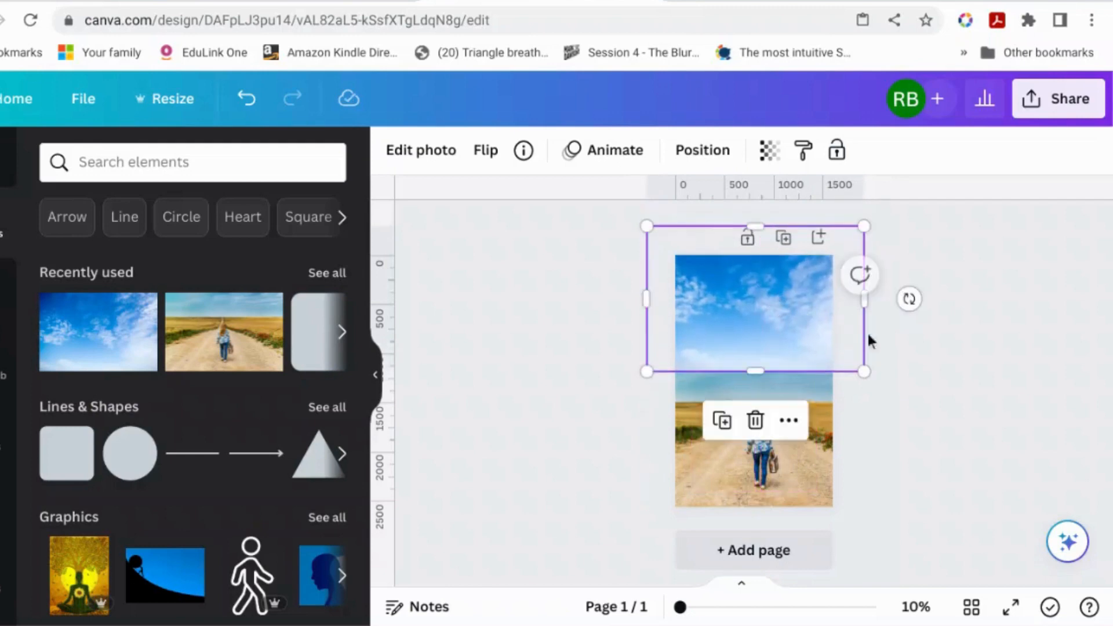
left_click(971, 354)
Step: Apply the Bali filter from the Warm group to the sky photo
left_click(755, 331)
left_click(428, 167)
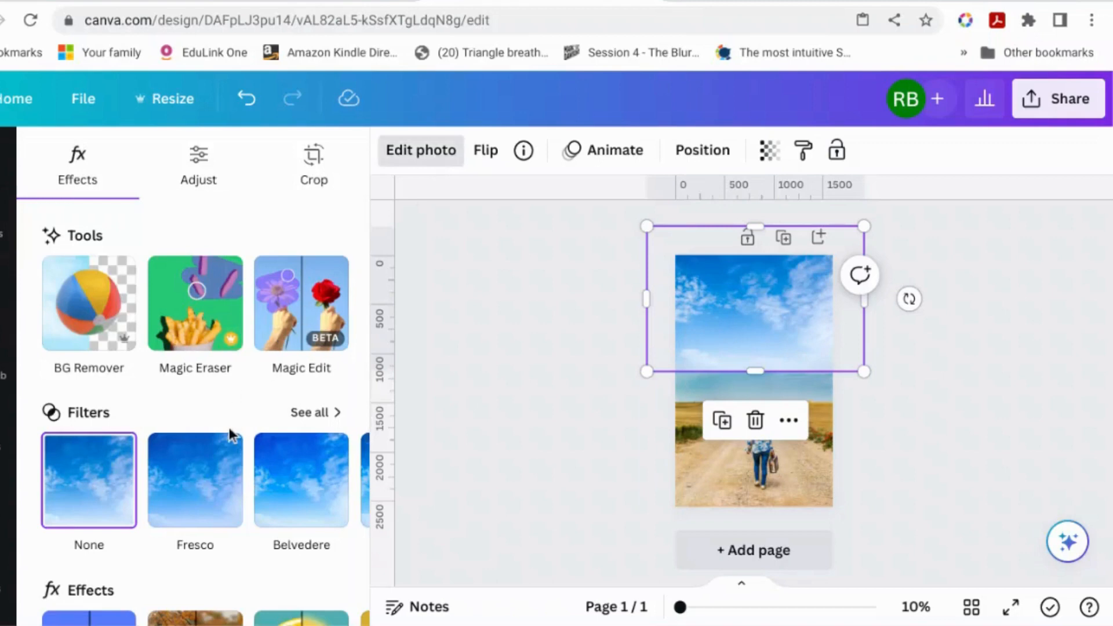
left_click(209, 171)
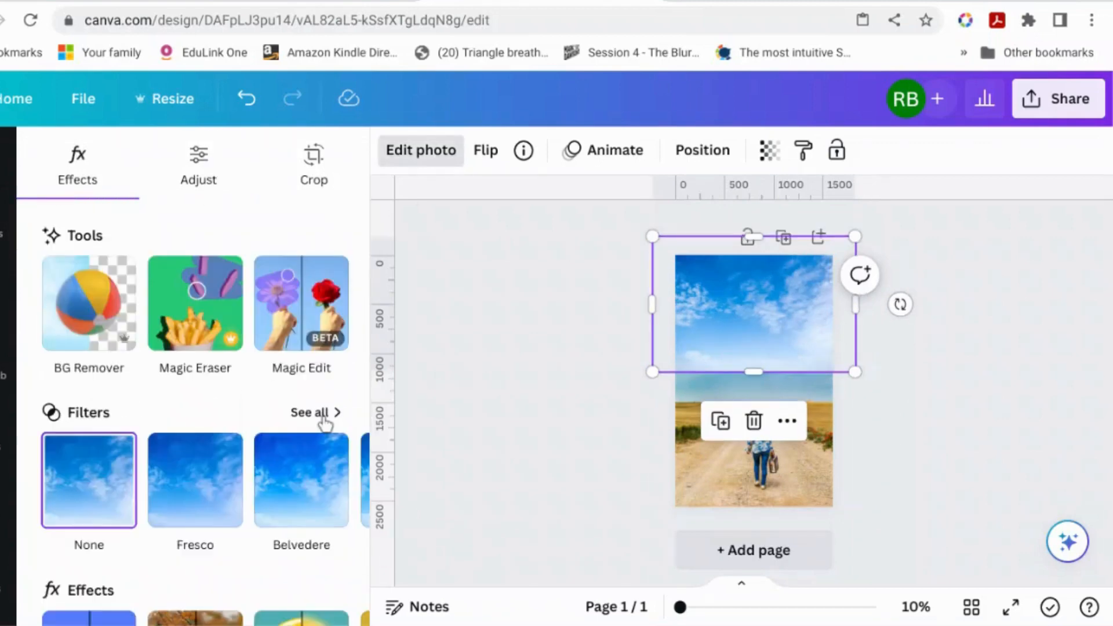
left_click(317, 412)
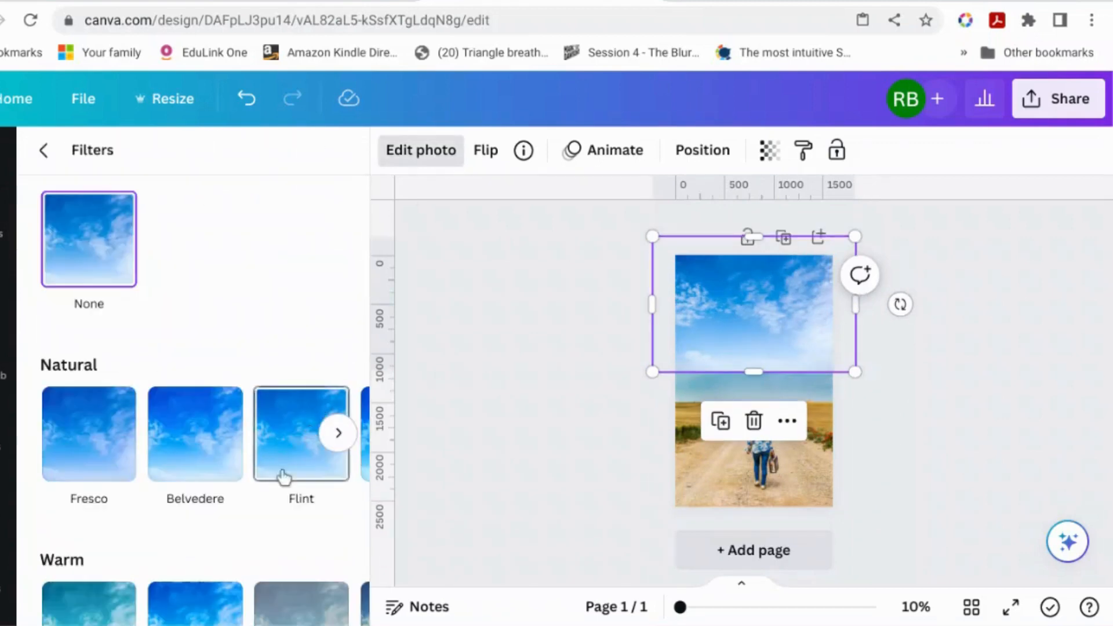
scroll(315, 481, "down", 4)
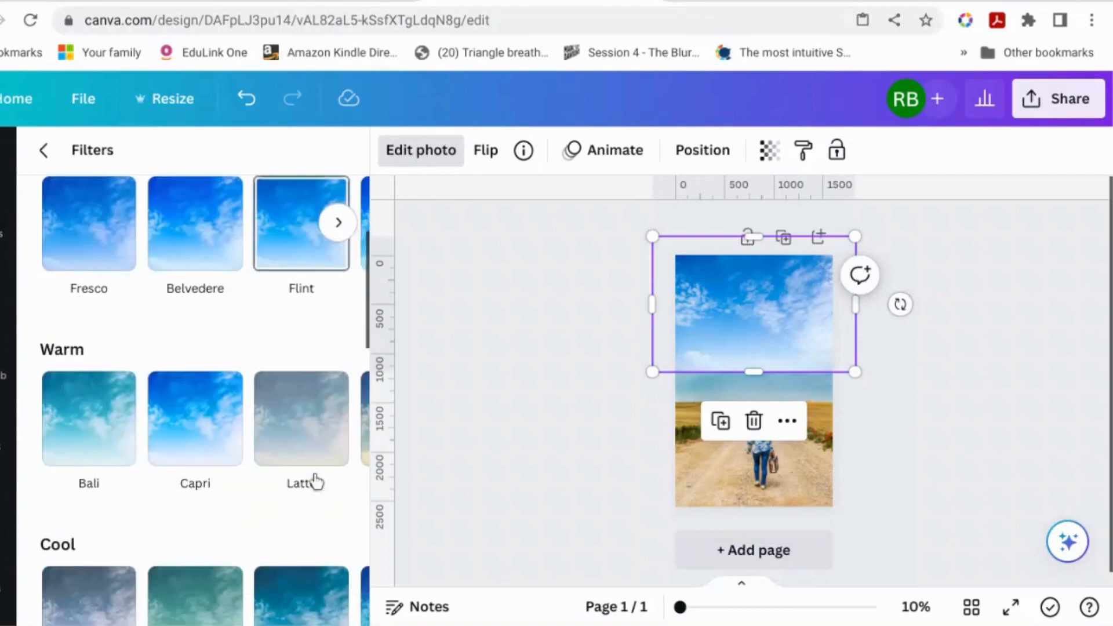
left_click(124, 449)
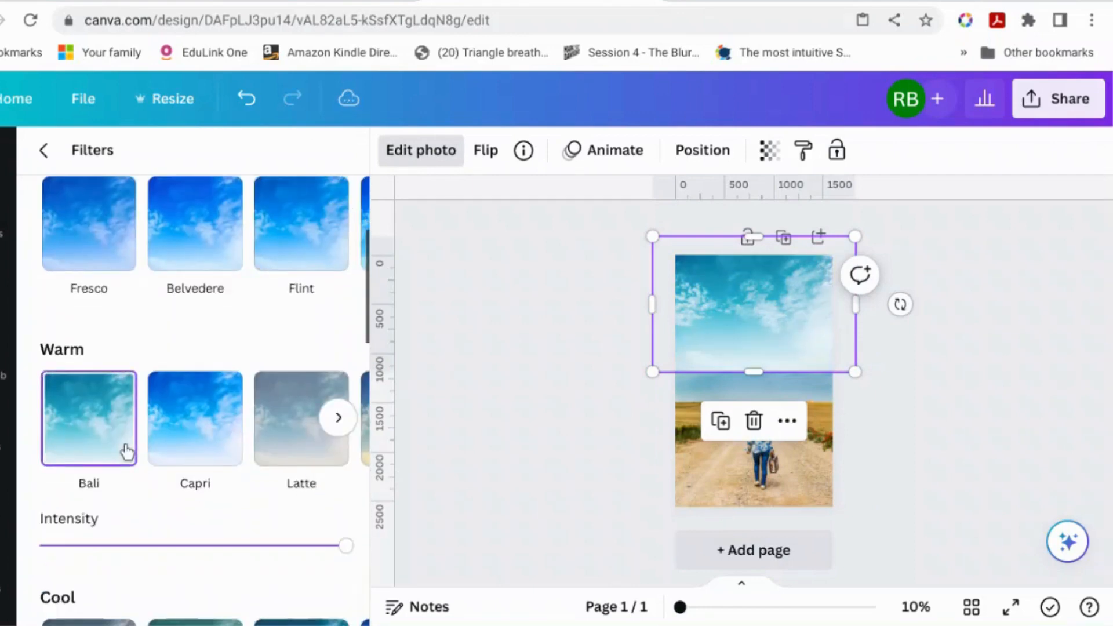
left_click(590, 366)
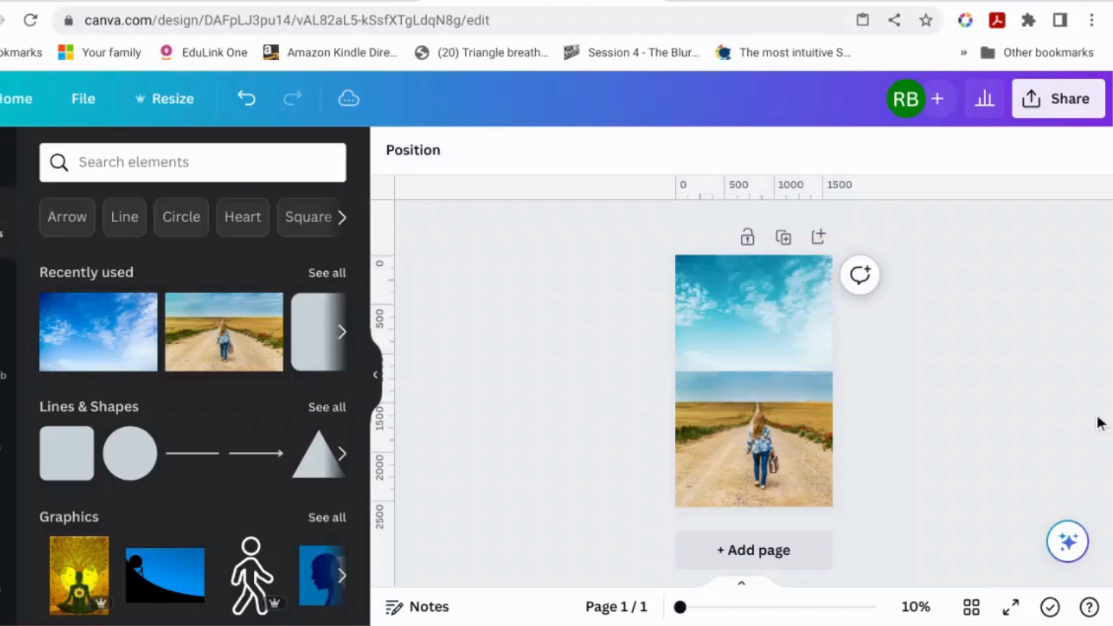
Step: Slightly lower the intensity of the Bali filter on the sky photo
left_click(813, 331)
left_click(447, 164)
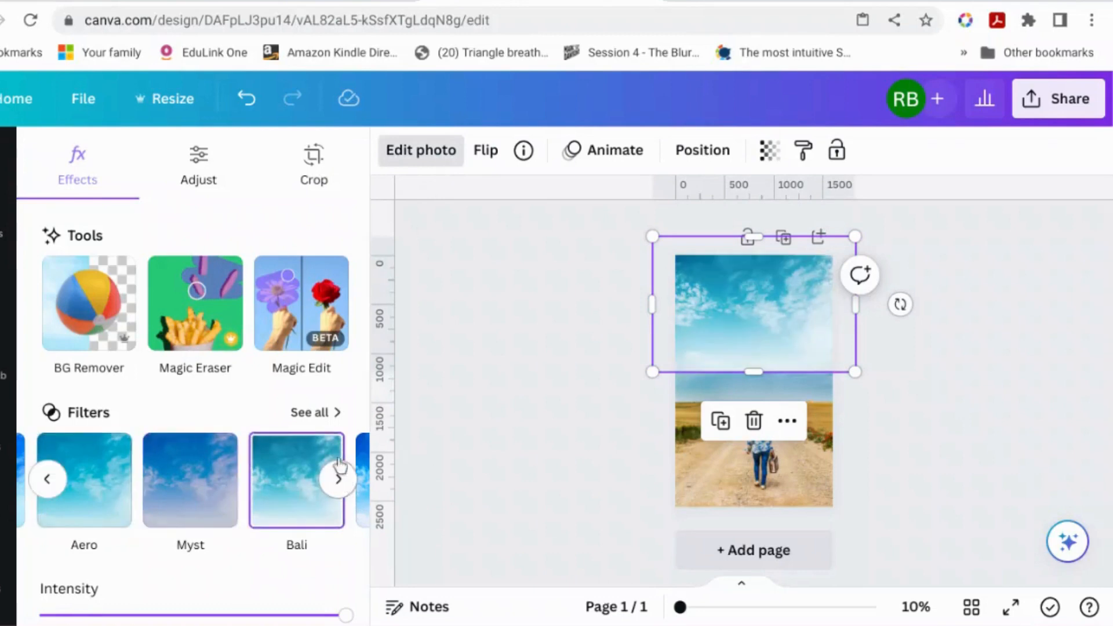
left_click(316, 413)
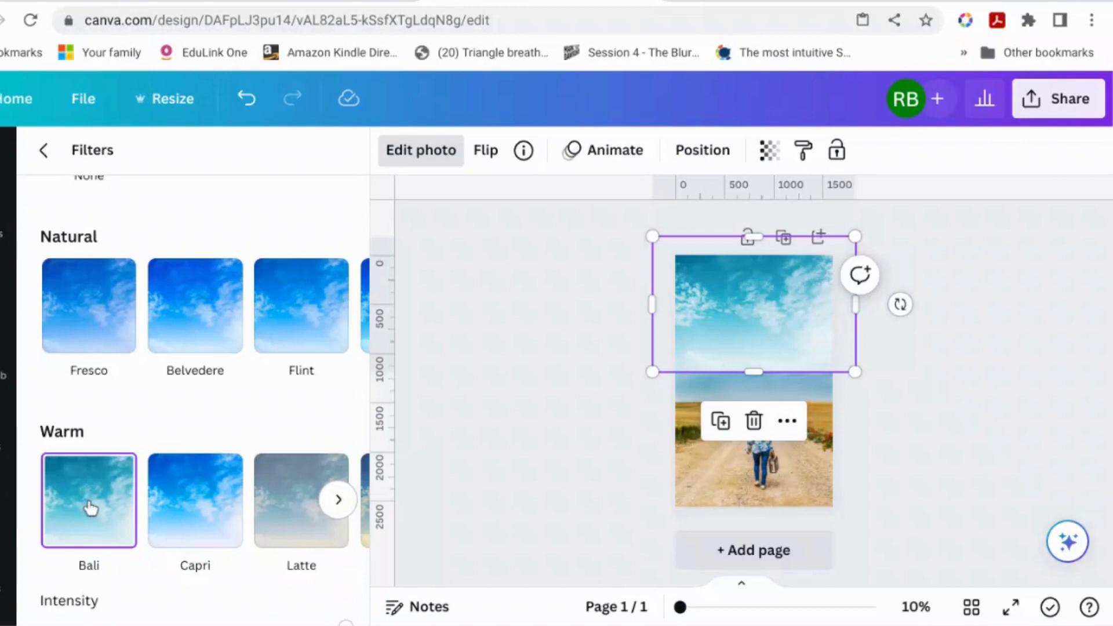
scroll(88, 508, "down", 2)
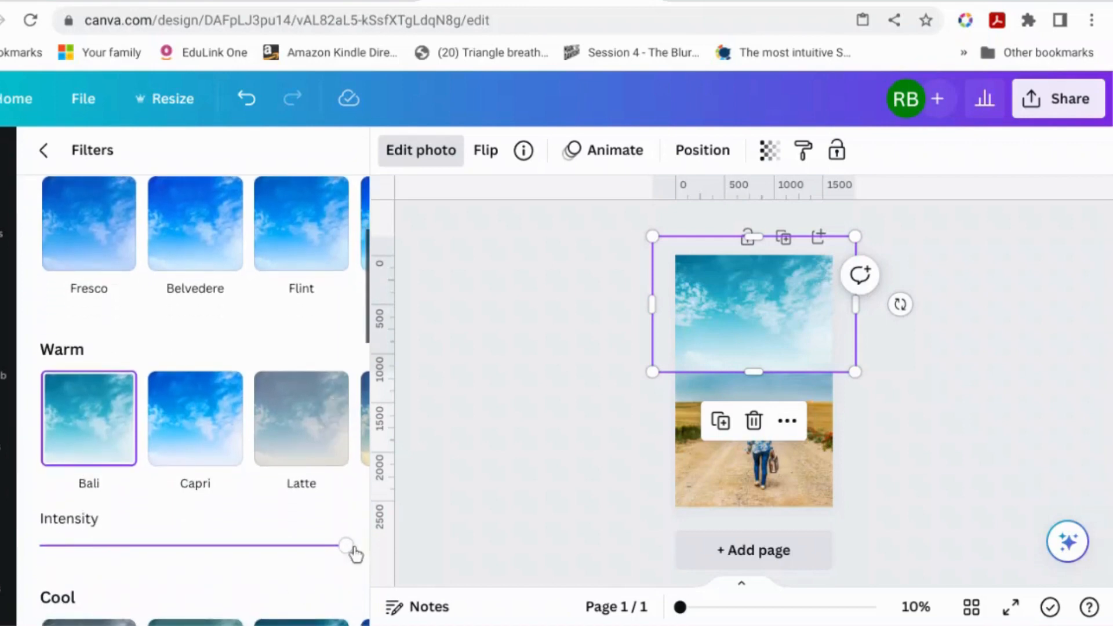
left_click_drag(353, 550, 296, 551)
left_click(509, 470)
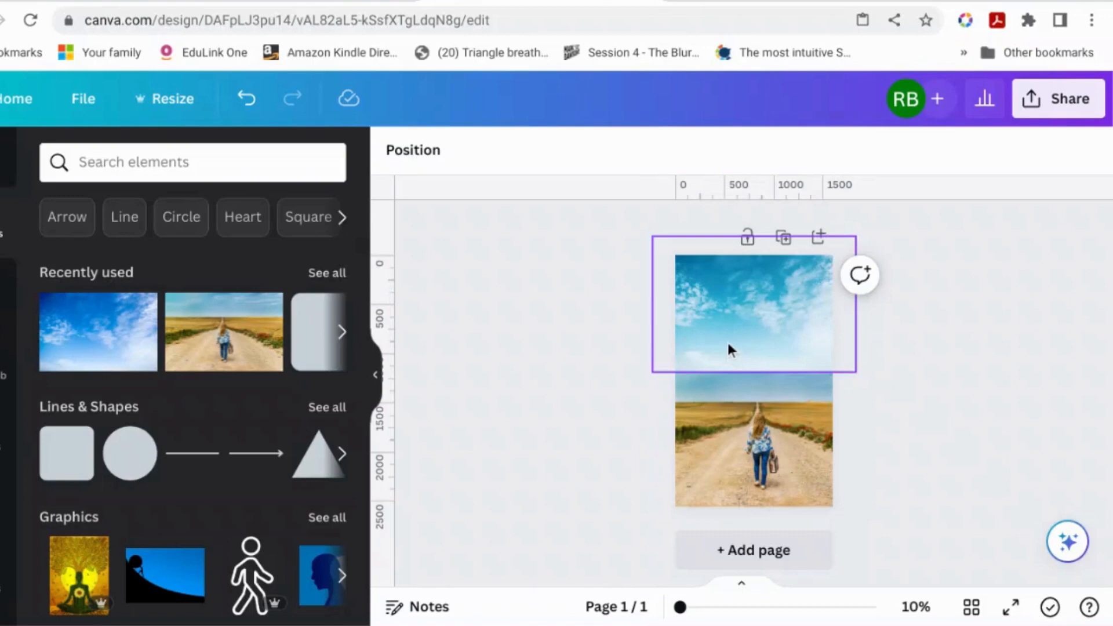
Step: Shift the sky photo slightly down so that it overlaps more of the road photo
left_click(698, 280)
left_click_drag(705, 278, 710, 298)
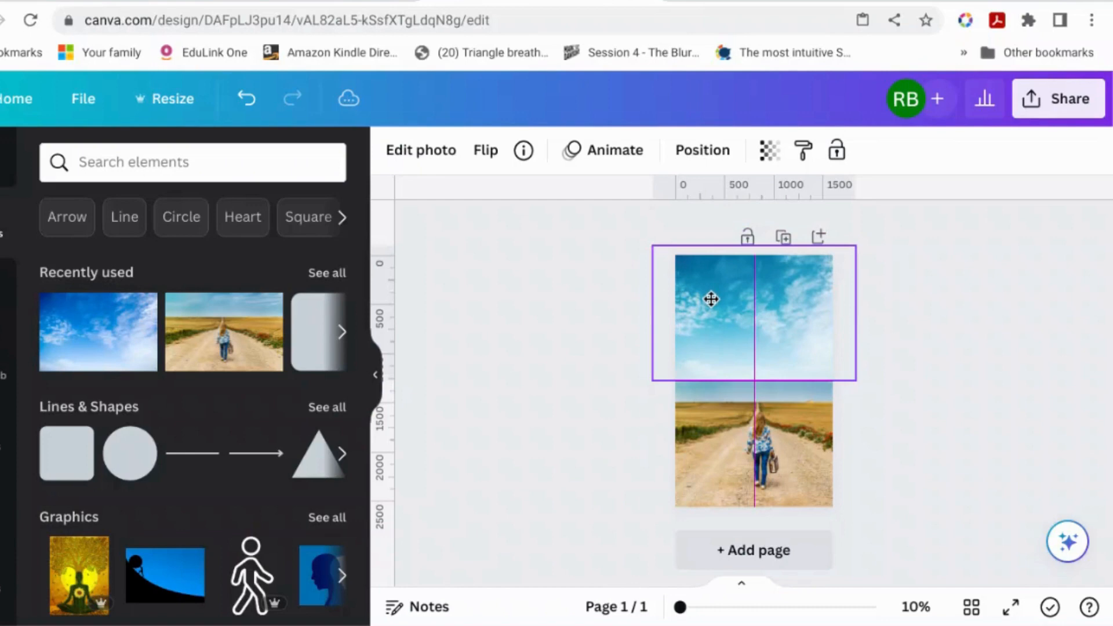
left_click_drag(710, 299, 709, 301)
left_click(992, 335)
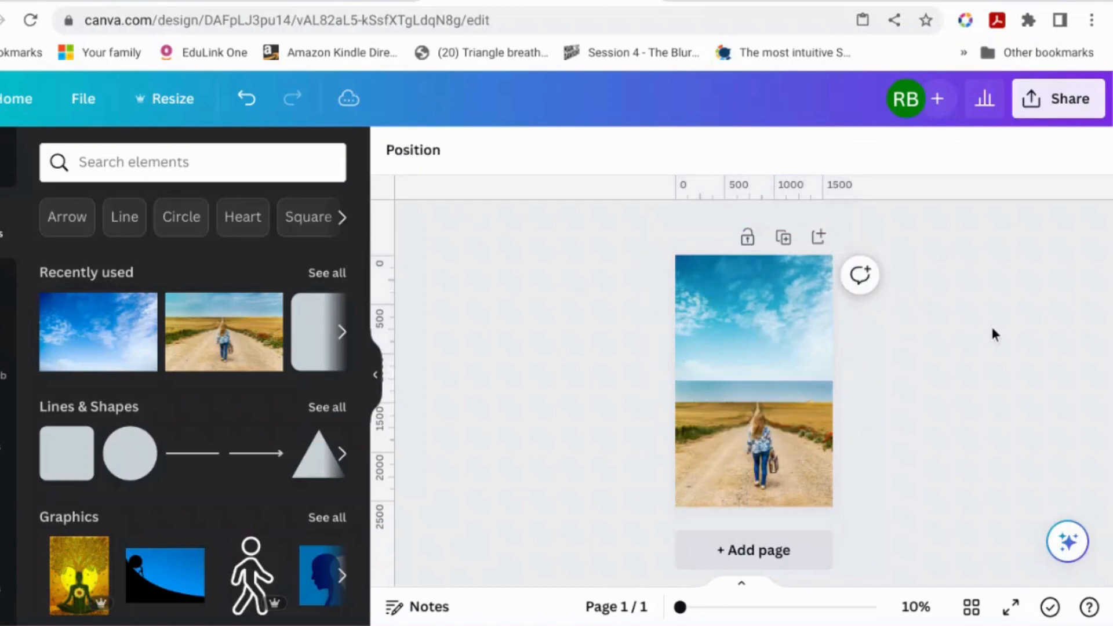
Step: Add a second page and move the road photo onto it, leaving only the sky photo on page 1
left_click(801, 566)
scroll(891, 419, "up", 3)
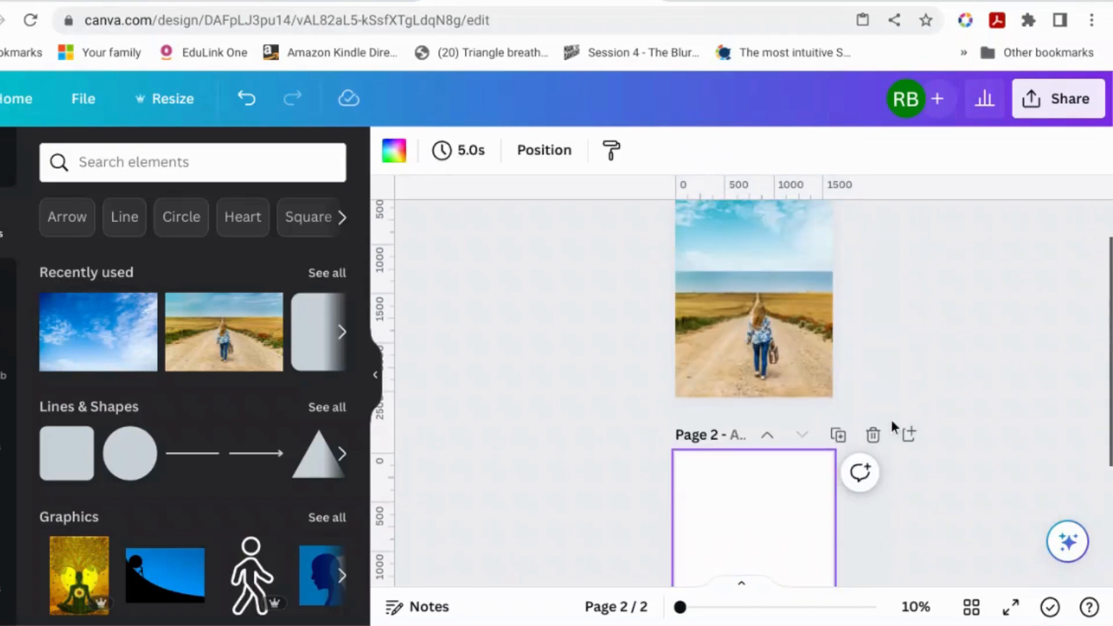
left_click_drag(804, 346, 804, 488)
left_click(933, 438)
scroll(933, 438, "up", 5)
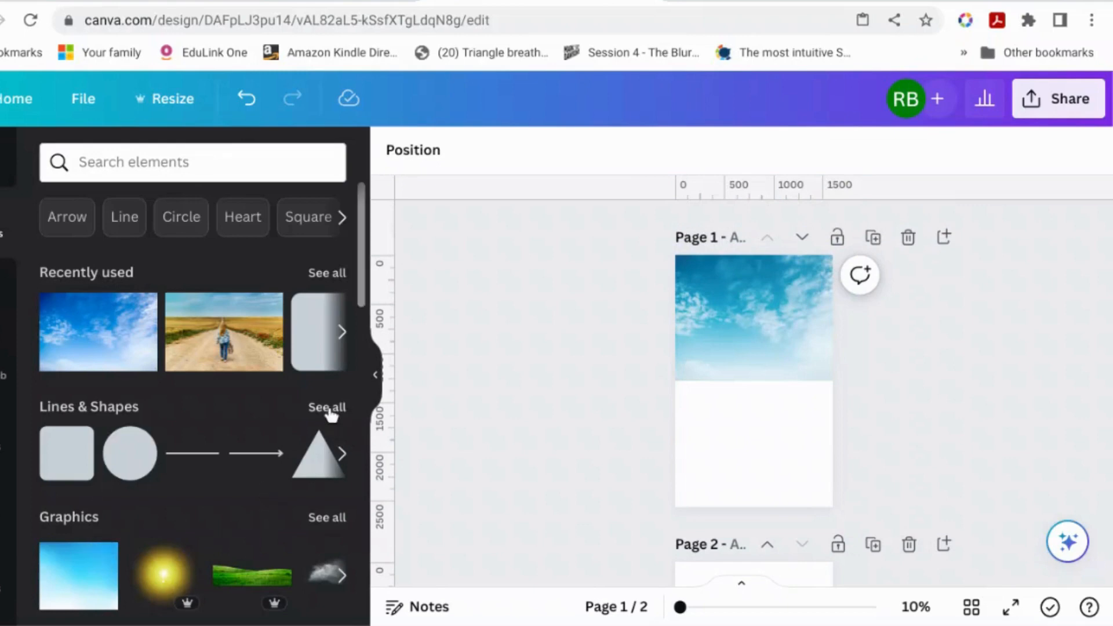
Step: Search the elements for "gradient", browse the graphics results and clear the search
left_click(229, 160)
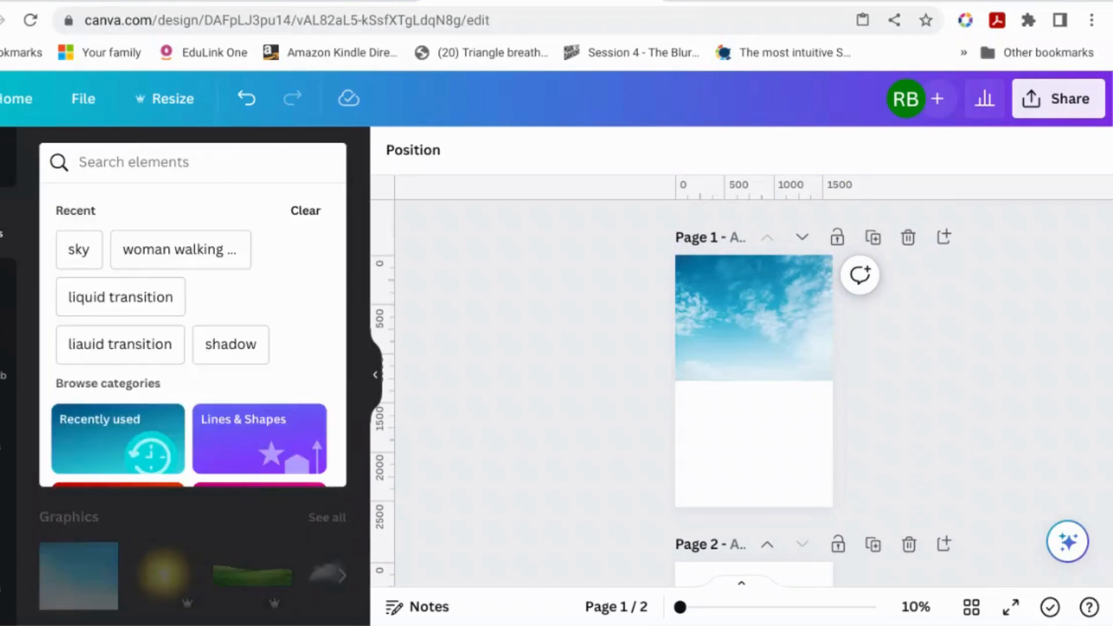
type("gradient")
key("Return")
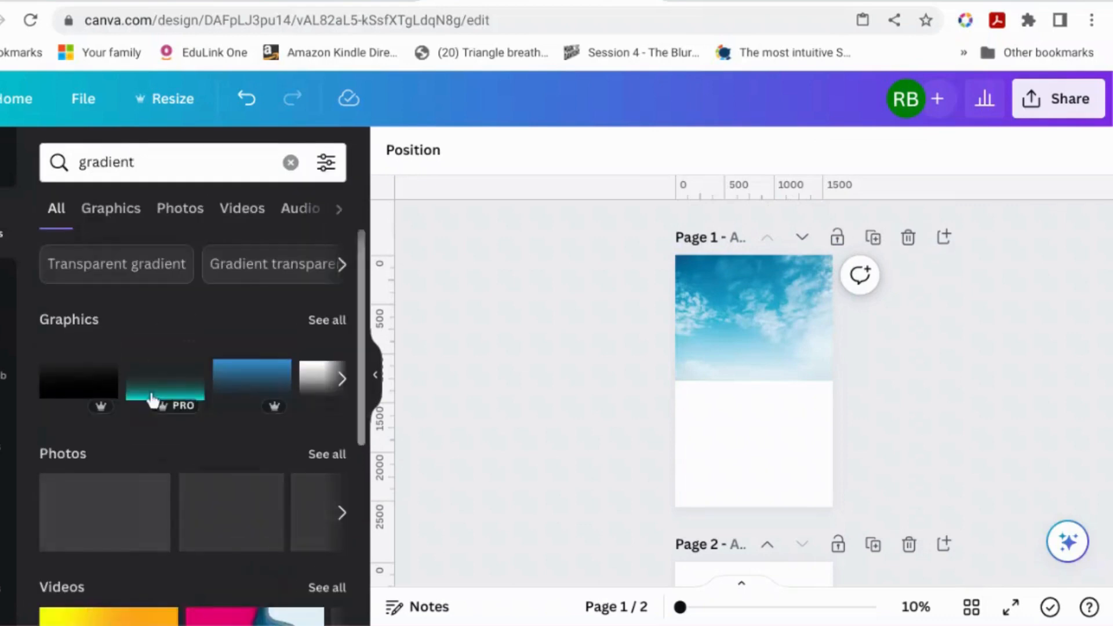
left_click(341, 321)
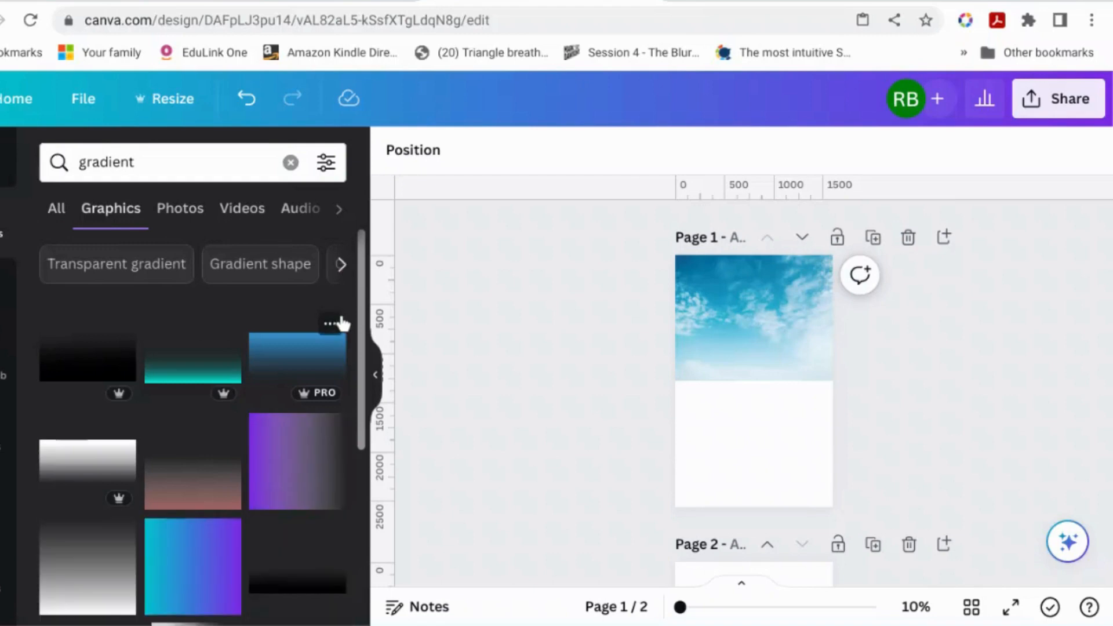
scroll(293, 428, "down", 3)
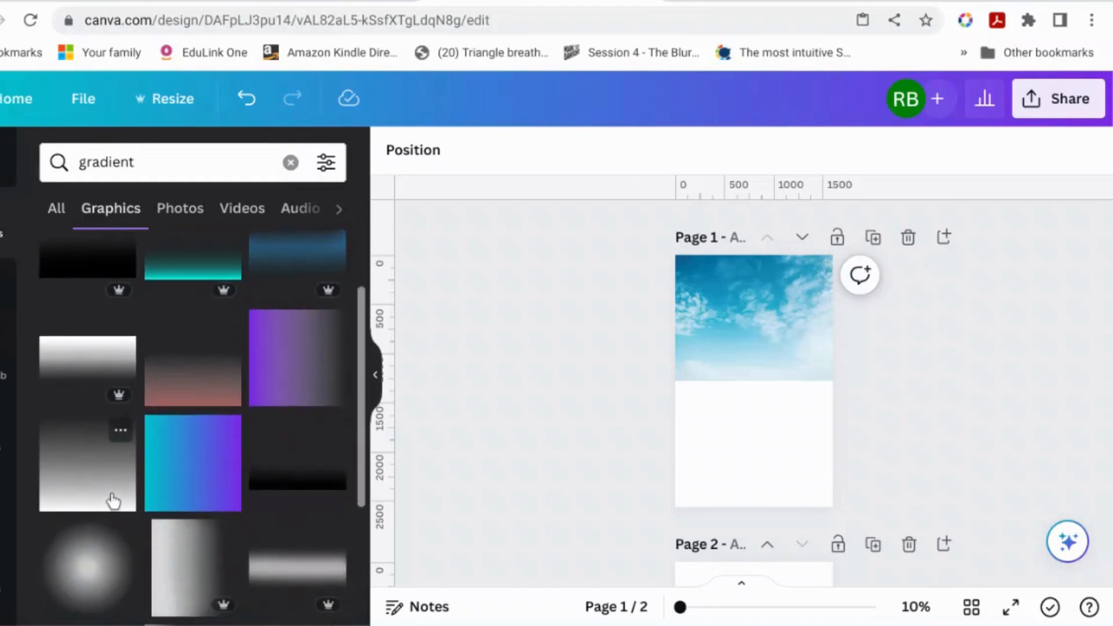
scroll(115, 499, "down", 10)
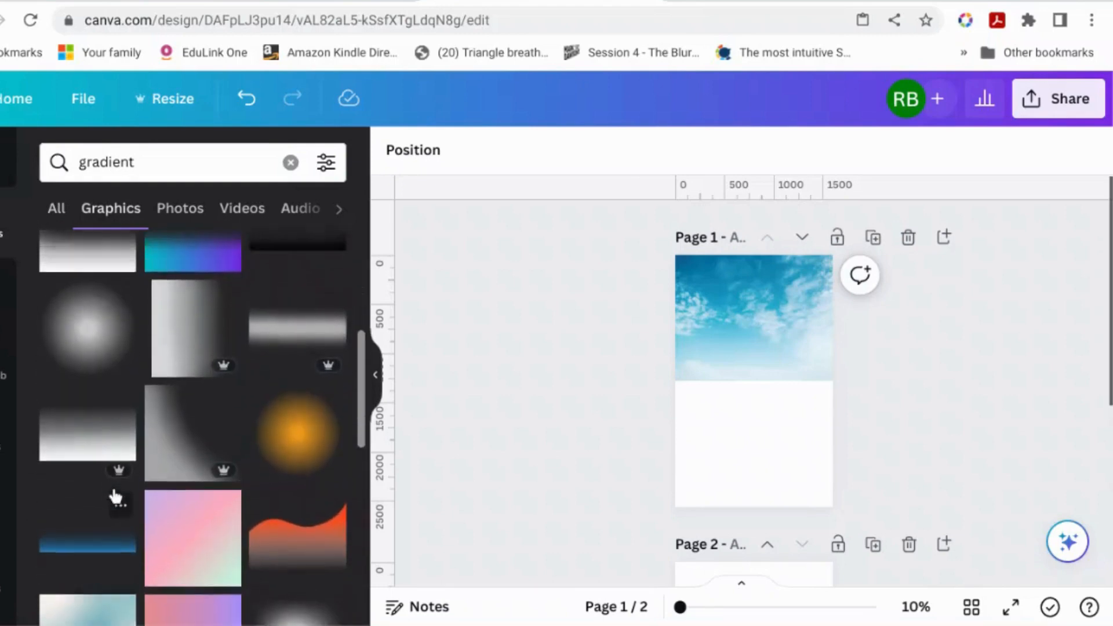
scroll(115, 497, "up", 10)
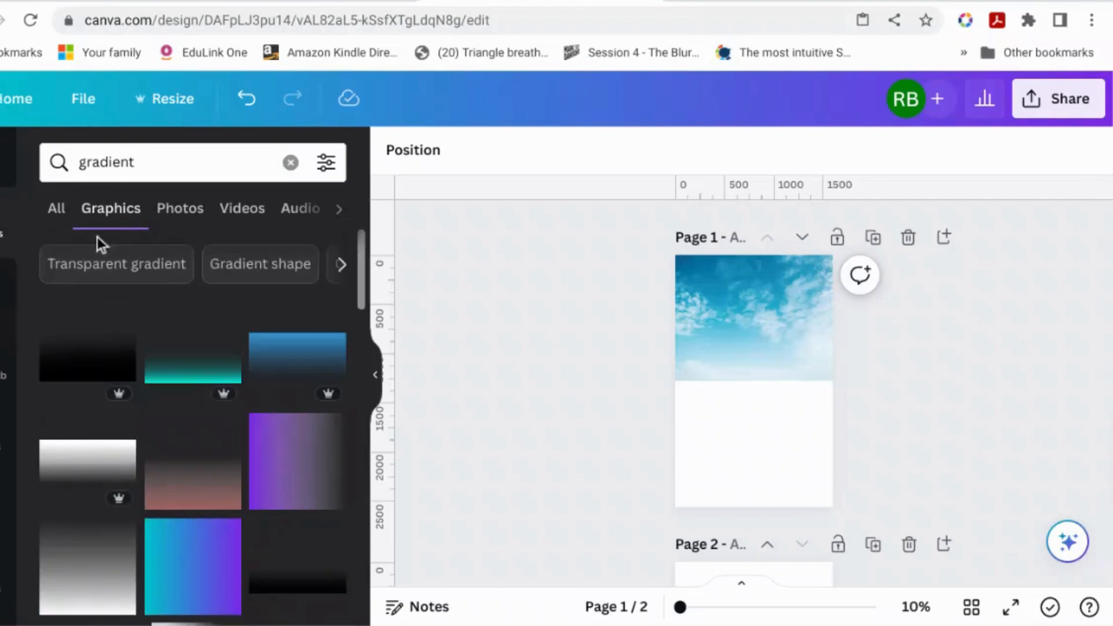
left_click(291, 161)
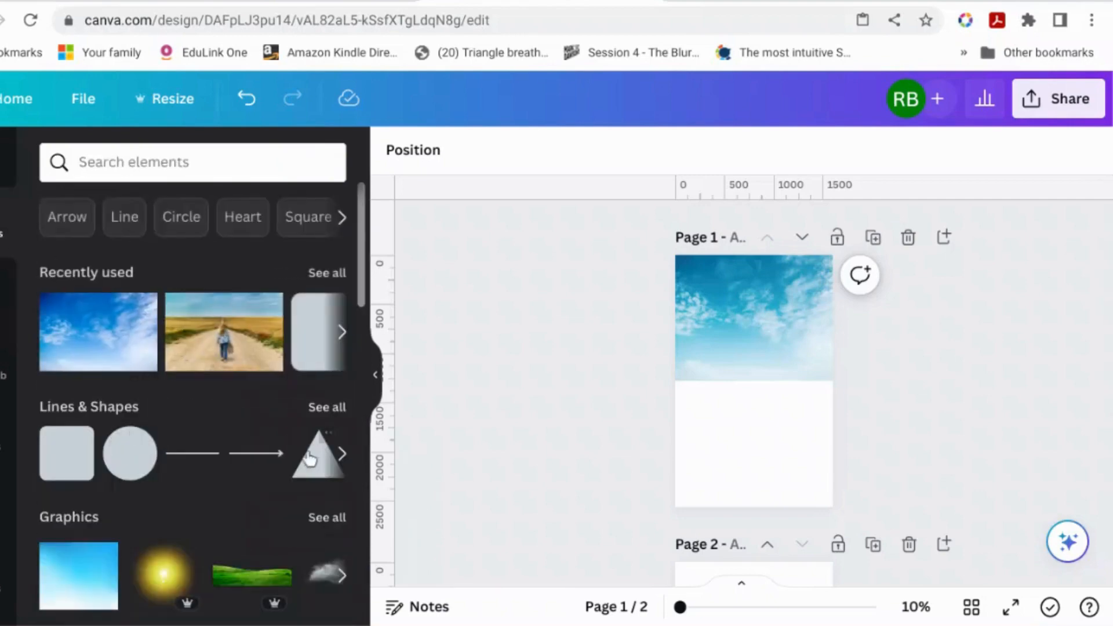
Step: Add a square shape to page 1 and stretch it to the full page width over the sky photo's lower edge
left_click(67, 453)
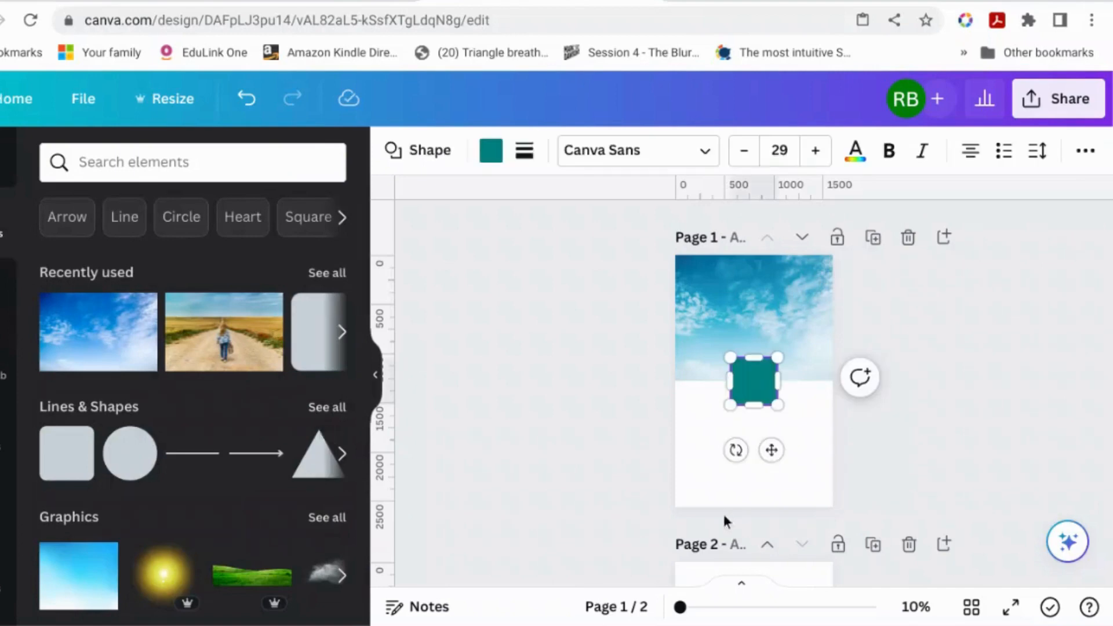
left_click_drag(776, 357, 832, 313)
left_click_drag(731, 356, 676, 355)
left_click_drag(756, 404, 756, 409)
left_click_drag(754, 318, 753, 313)
Step: Fill the rectangle with white and turn the fill into a vertical gradient from white to grey #9b9b9b
left_click(496, 155)
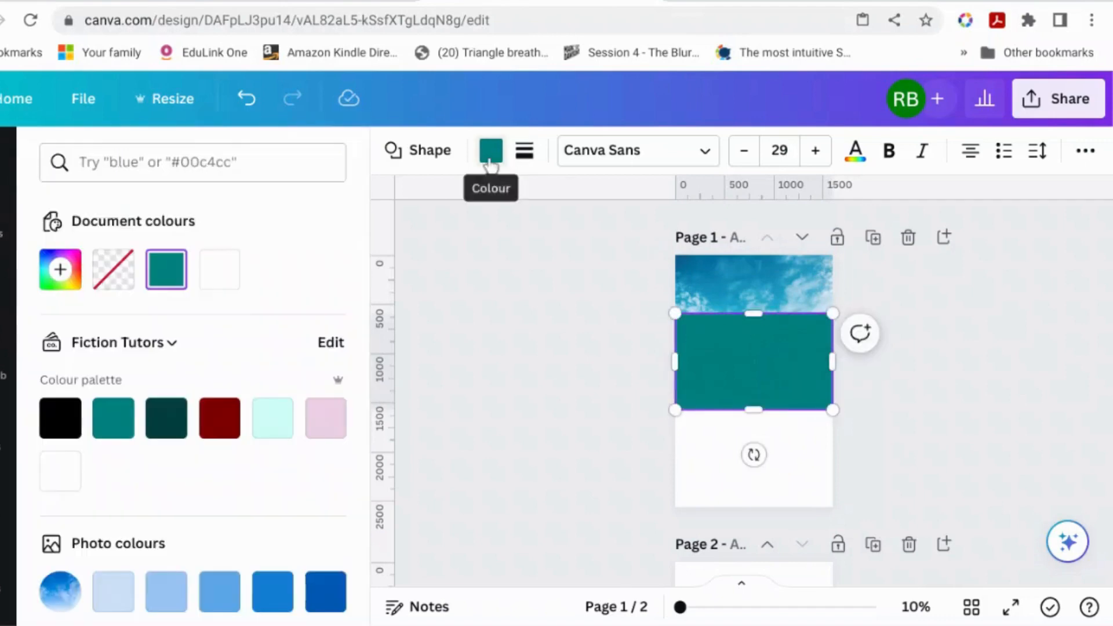
left_click(219, 272)
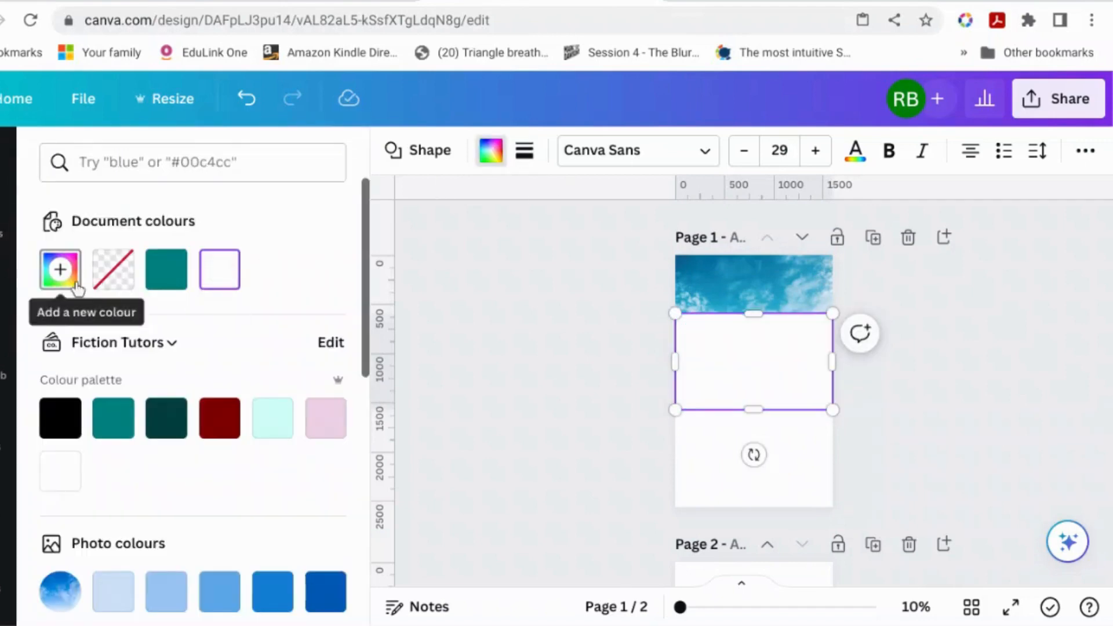
left_click(219, 271)
left_click(268, 327)
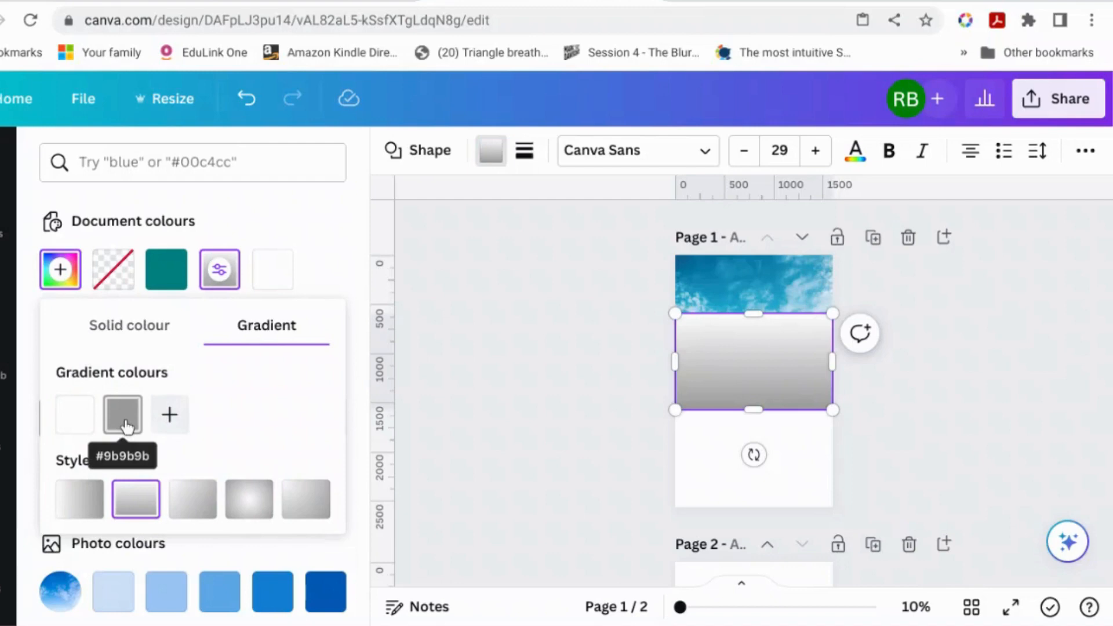
Step: Change the rectangle gradient's grey colour stop to white #FFFFFF
left_click(123, 415)
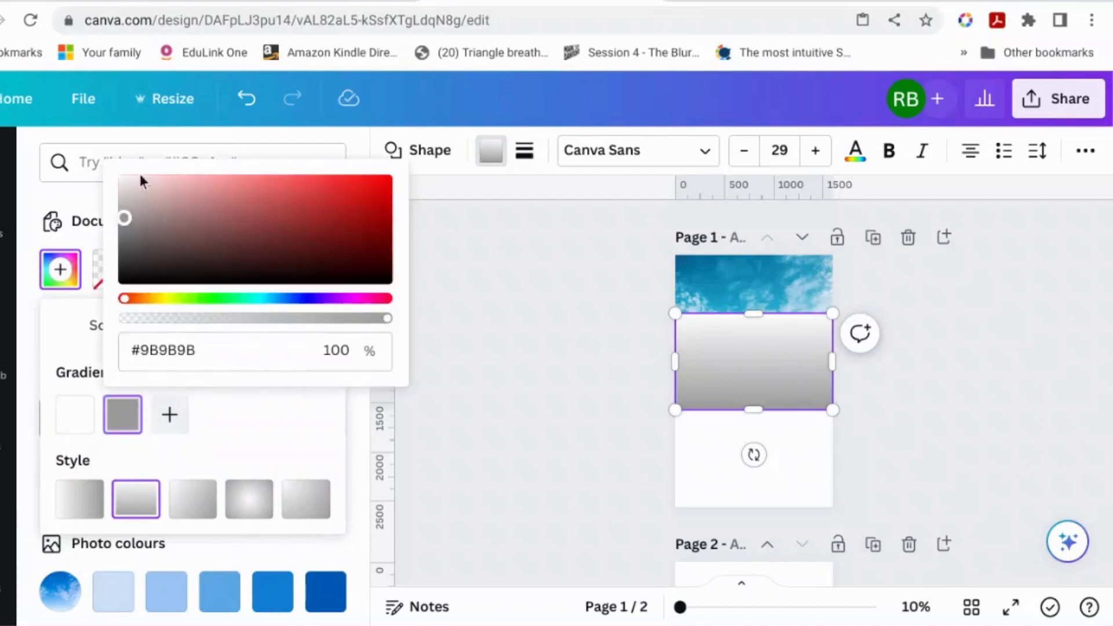
left_click(123, 180)
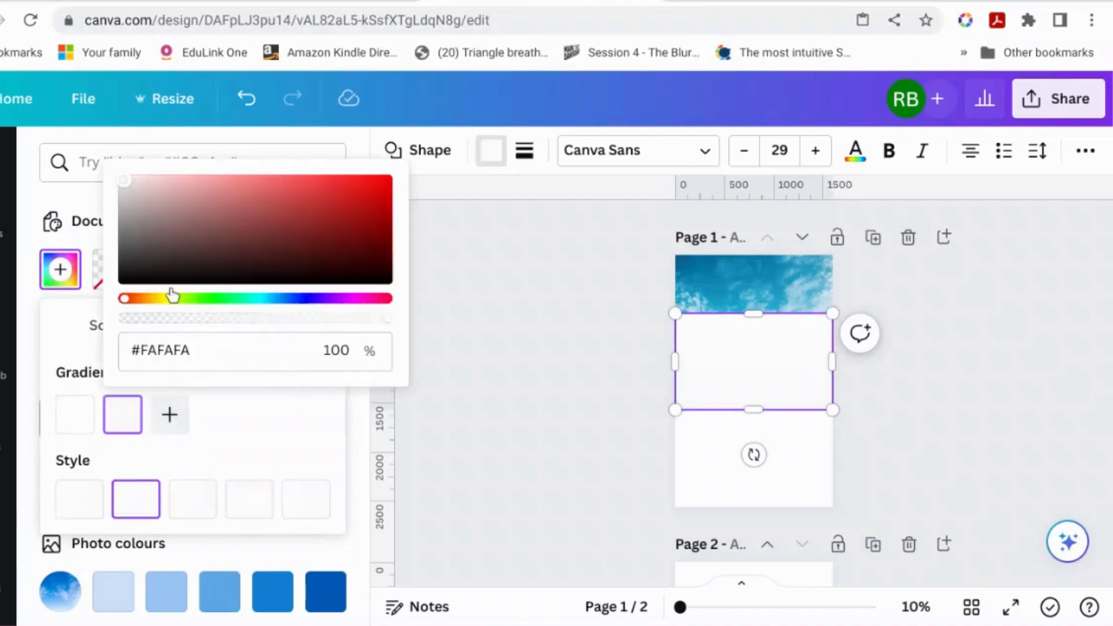
left_click(199, 350)
left_click_drag(132, 350, 203, 348)
left_click(186, 351)
type("FFFFFF")
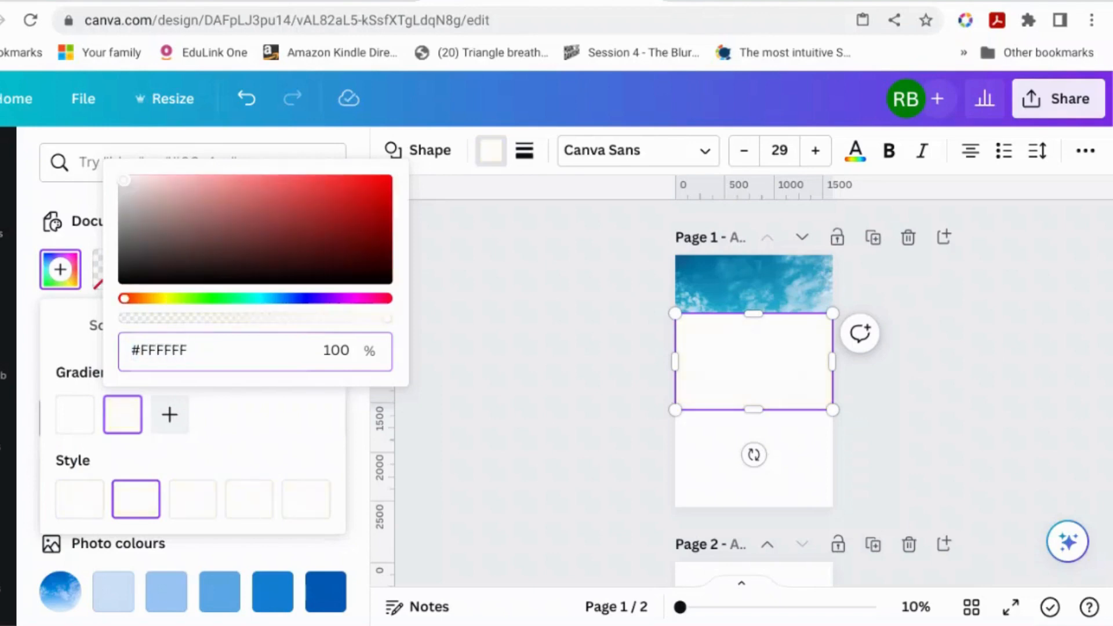
left_click(311, 444)
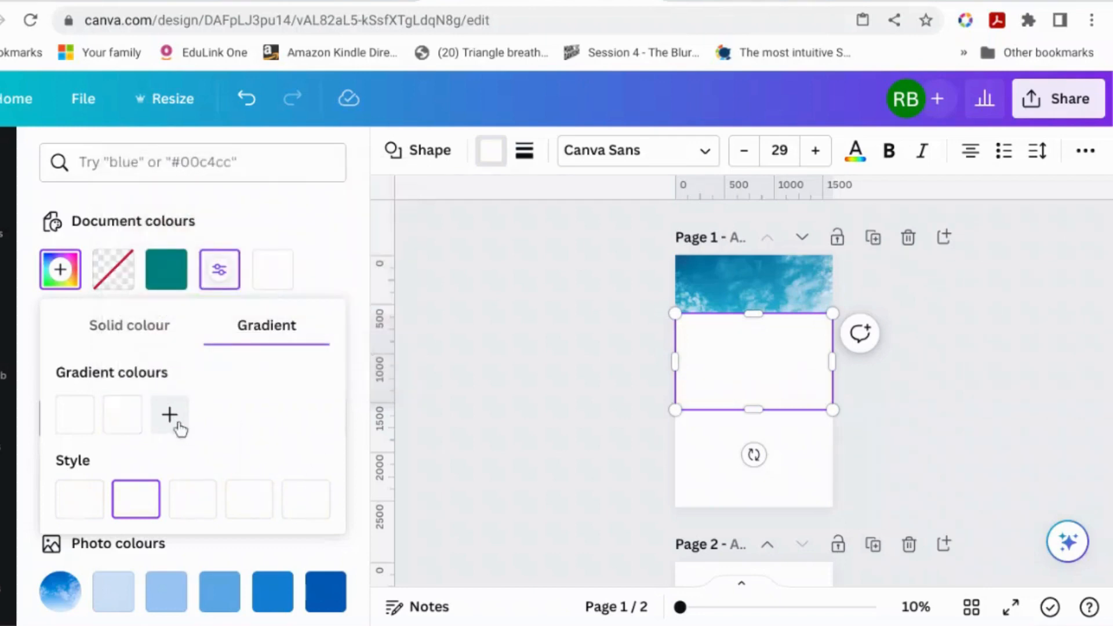
Step: Add two more white colours to the rectangle's gradient and set the last one's opacity to 0%
left_click(170, 414)
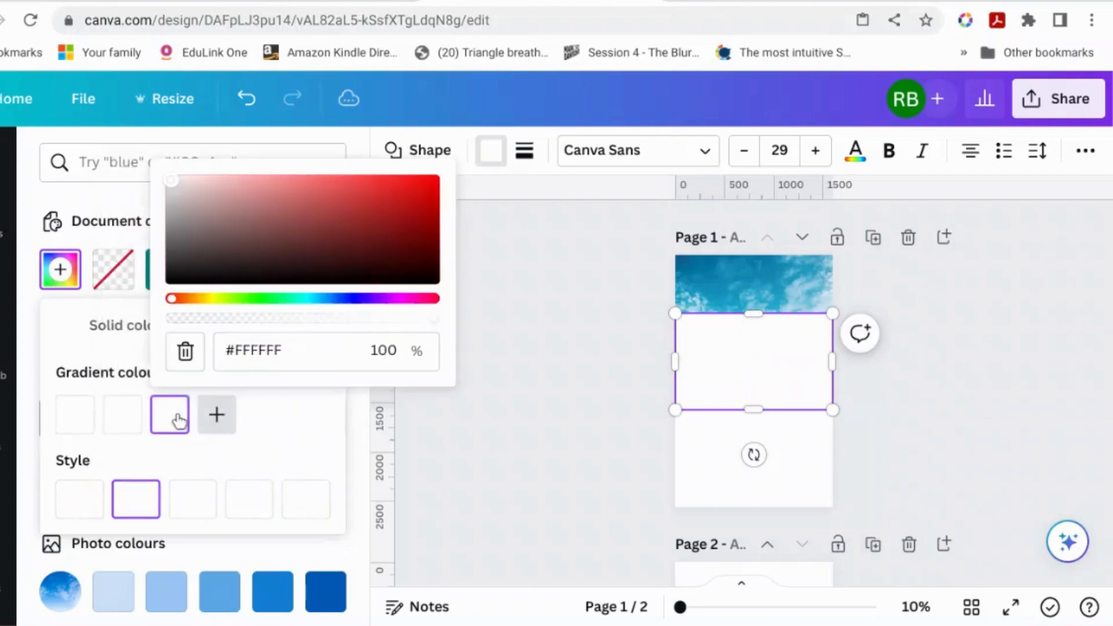
left_click(216, 416)
left_click(326, 452)
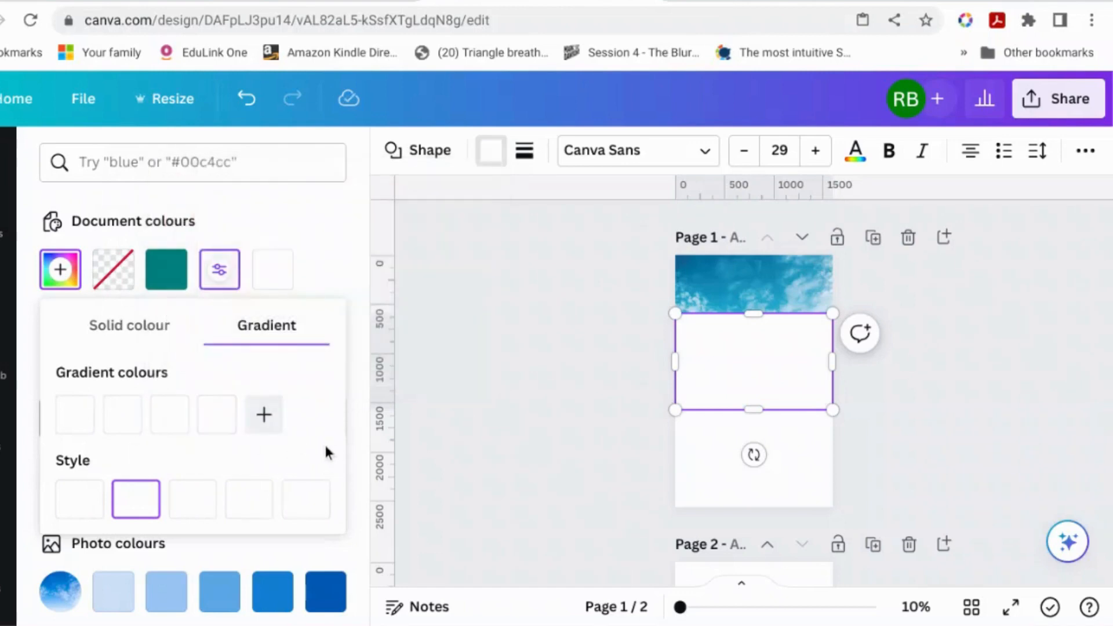
left_click(226, 426)
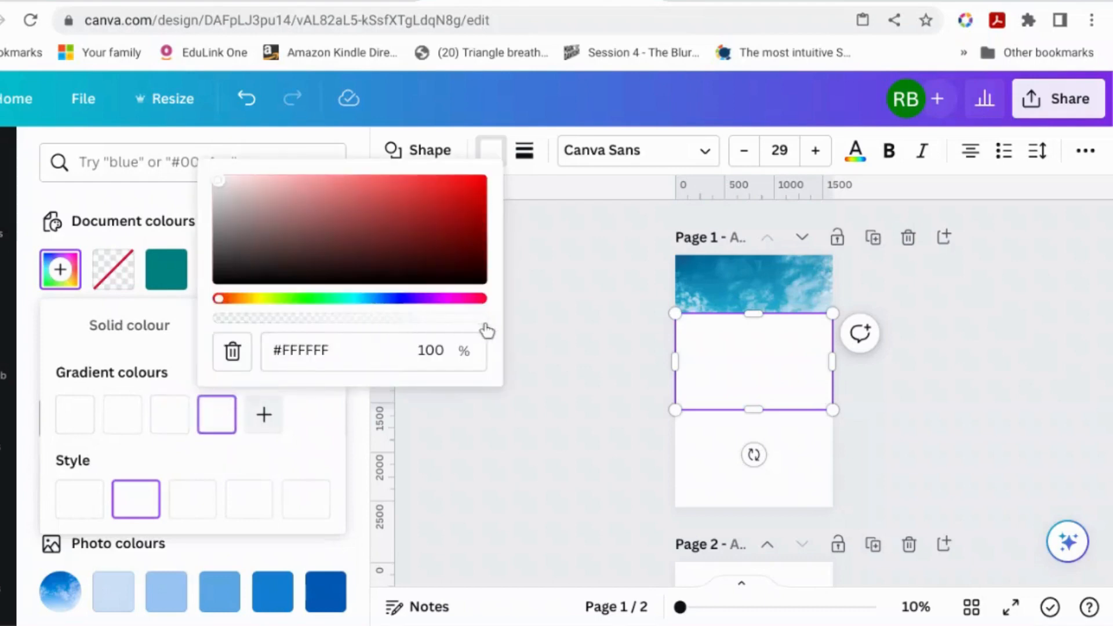
left_click_drag(487, 330, 242, 322)
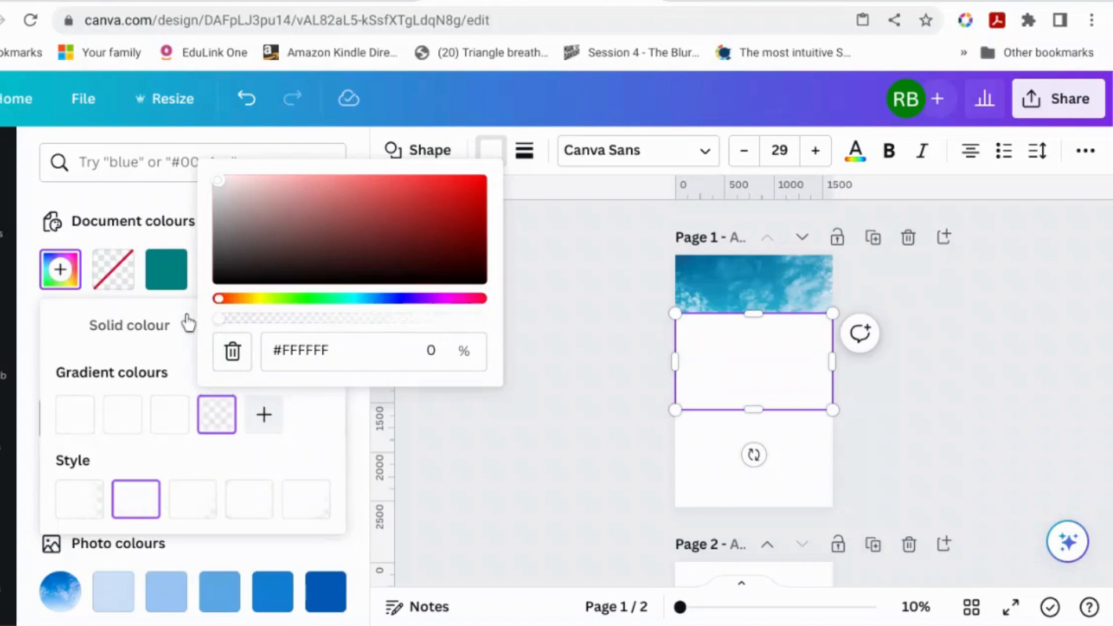
left_click(951, 350)
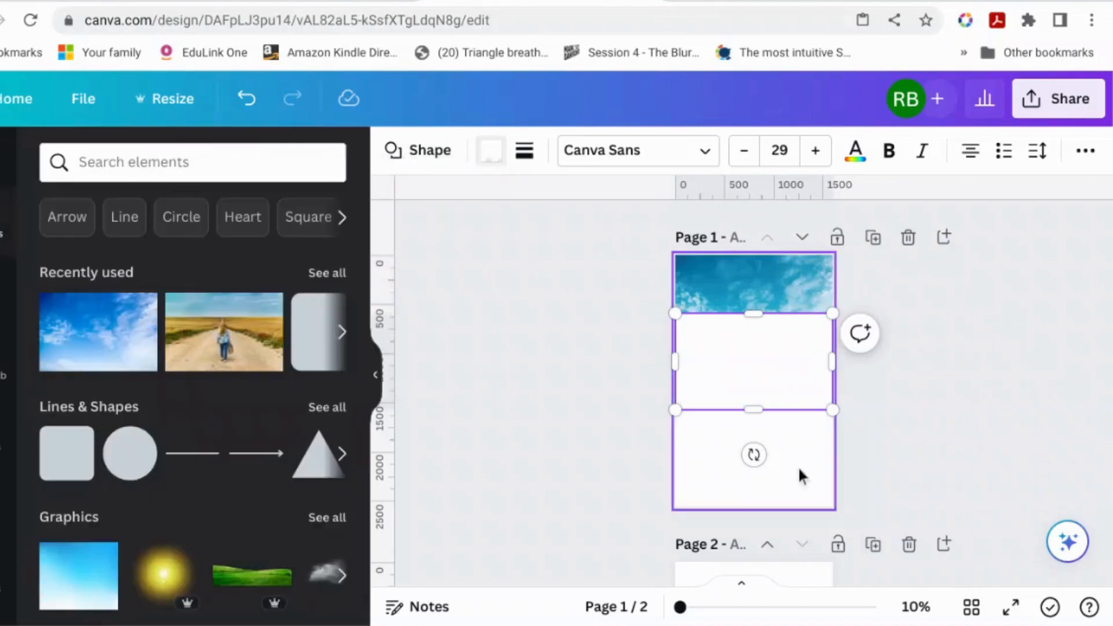
Step: Set page 1's background to solid yellow to check the rectangle's transparency
left_click(798, 465)
left_click(392, 154)
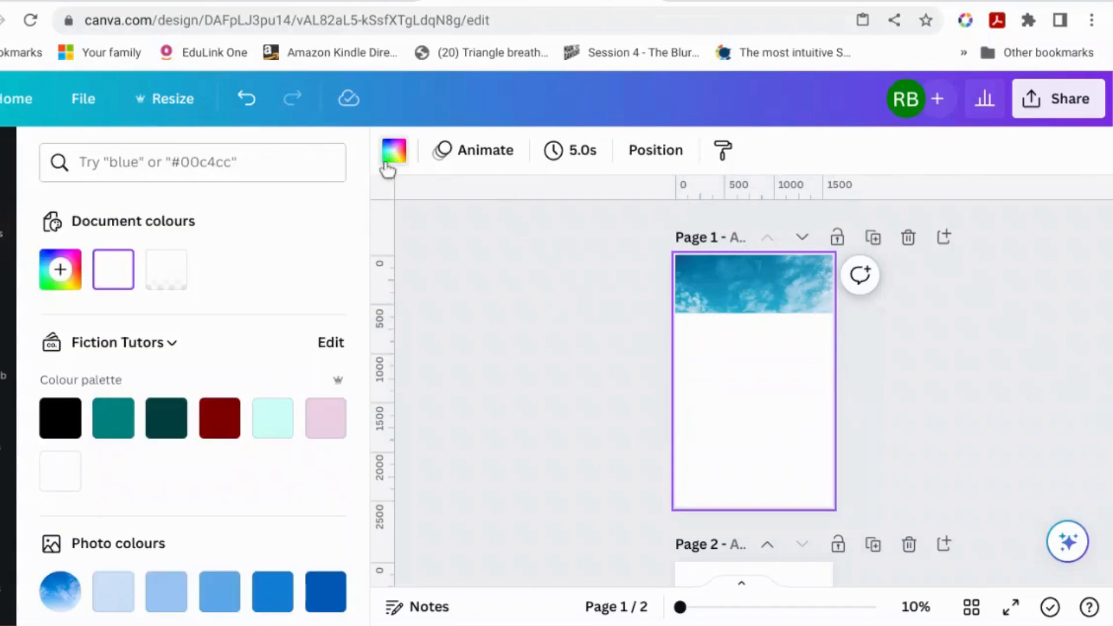
left_click(60, 270)
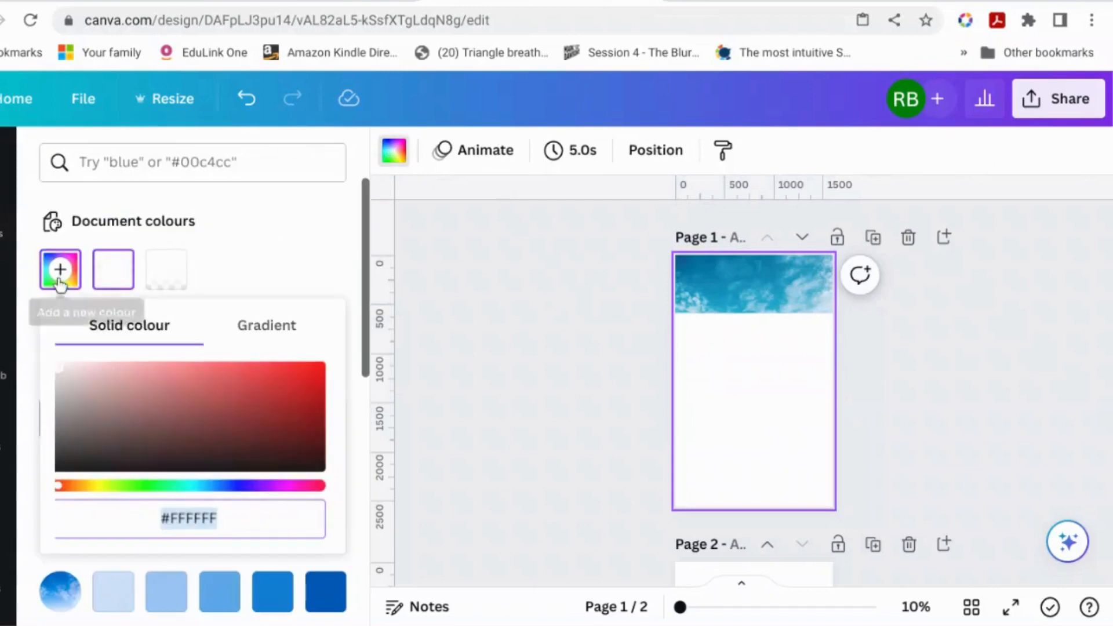
left_click(105, 487)
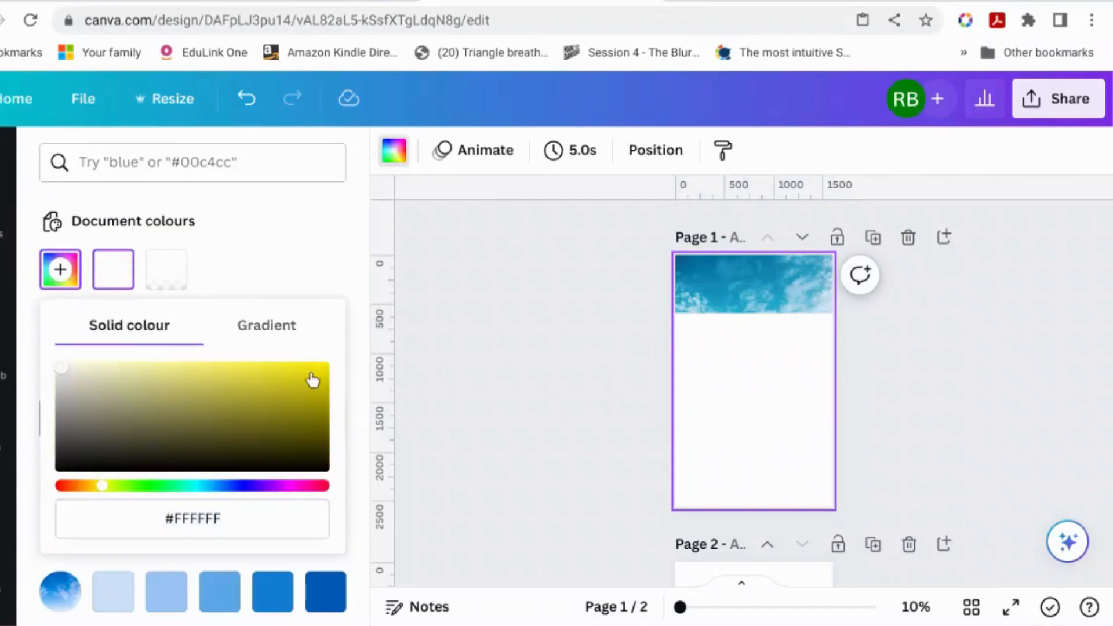
left_click(305, 375)
Step: Set the opacity of the third white colour in the rectangle's gradient to 46%
left_click(717, 346)
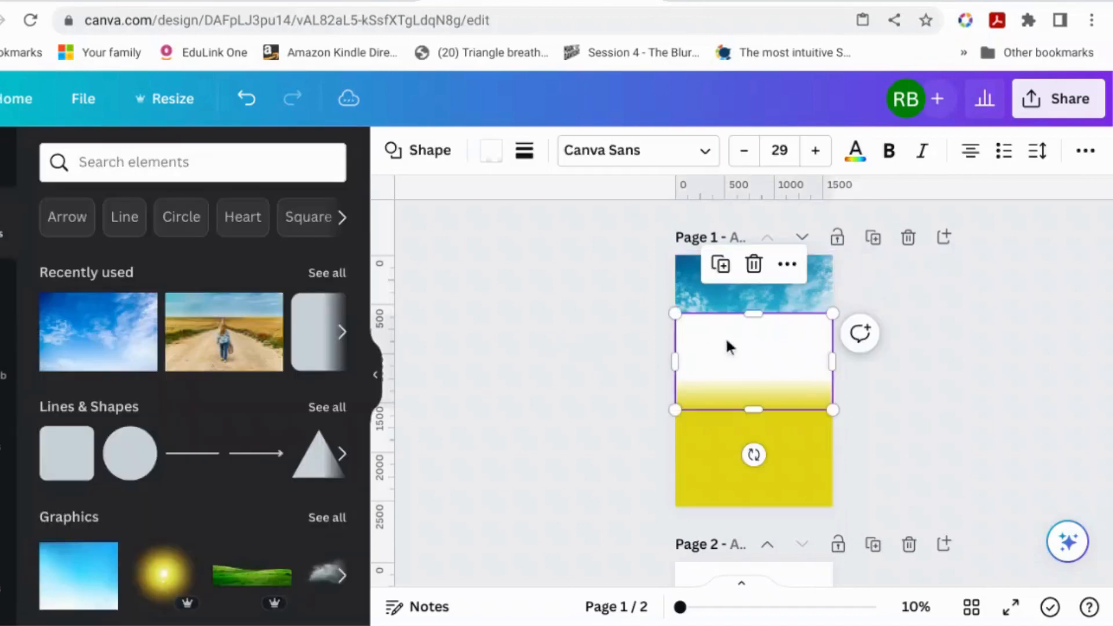
left_click(803, 373)
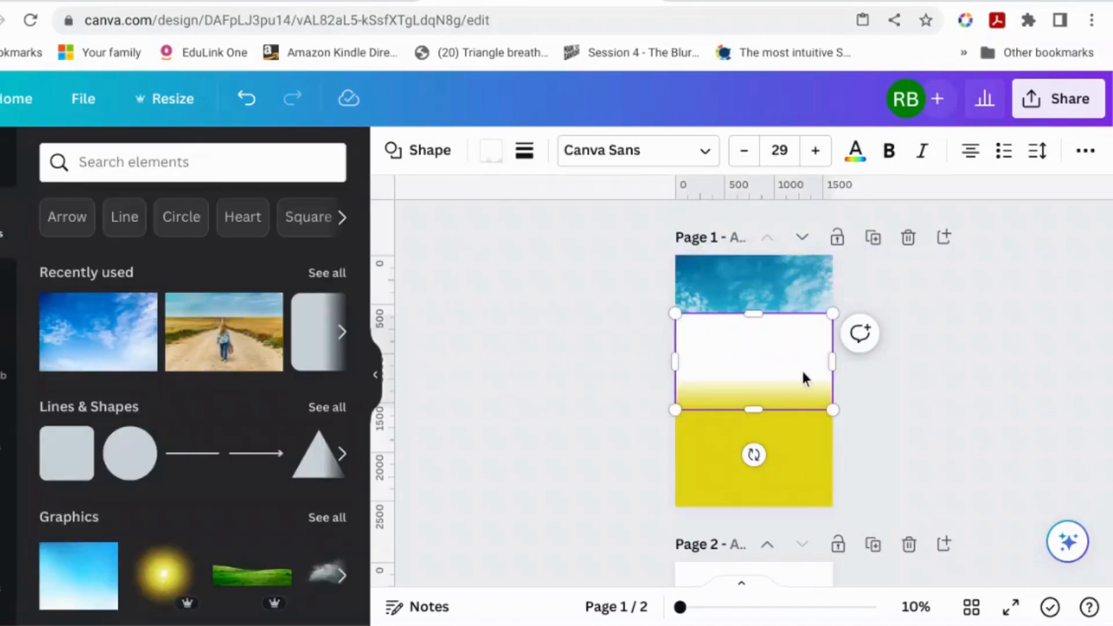
left_click(492, 152)
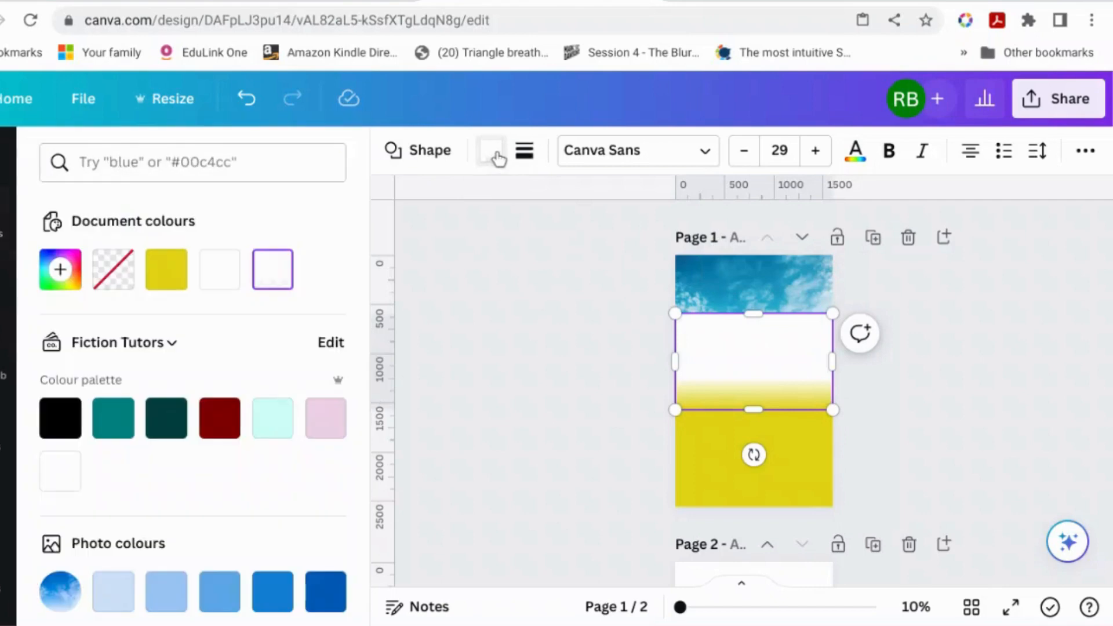
left_click(273, 269)
left_click(179, 417)
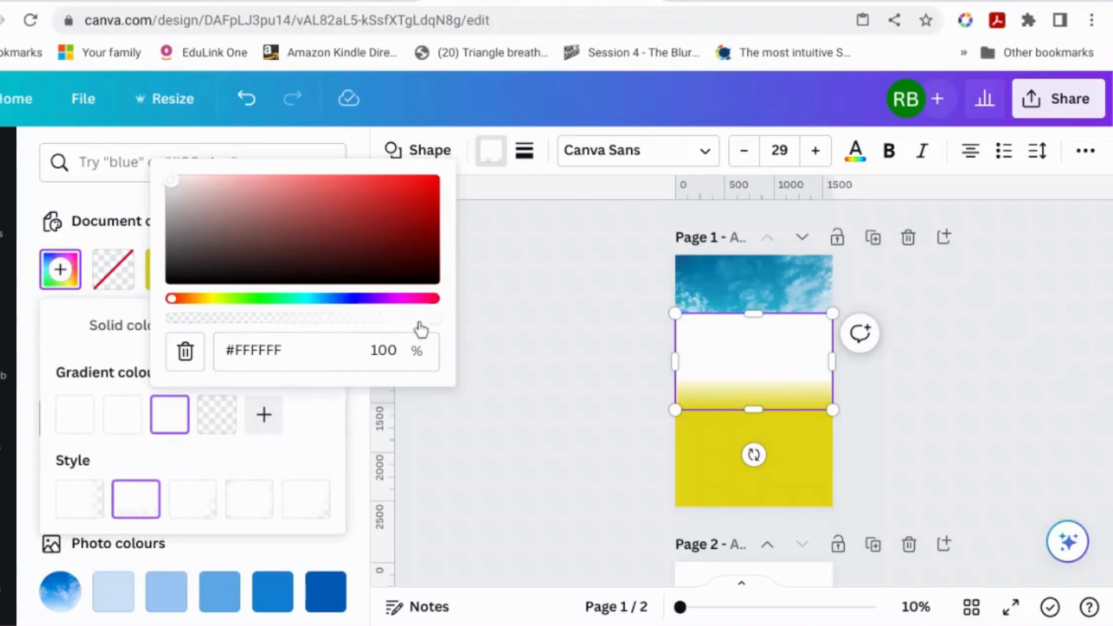
left_click_drag(431, 322, 304, 333)
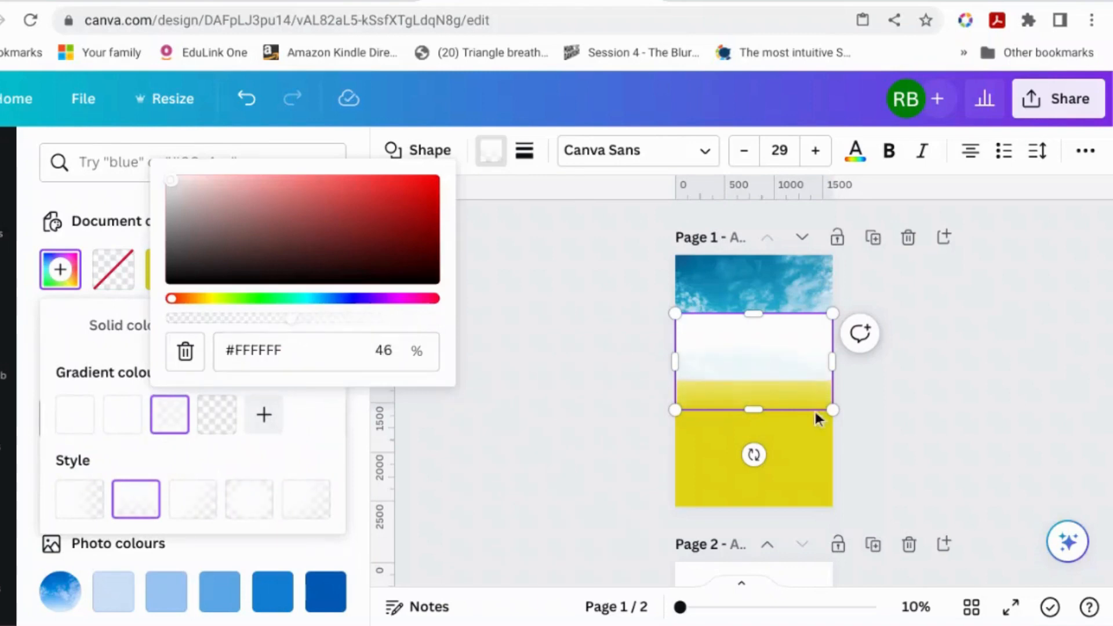
Step: Move the gradient rectangle down page 1 and rotate it half a turn so its transparent end is uppermost
left_click(794, 380)
left_click_drag(794, 380, 791, 409)
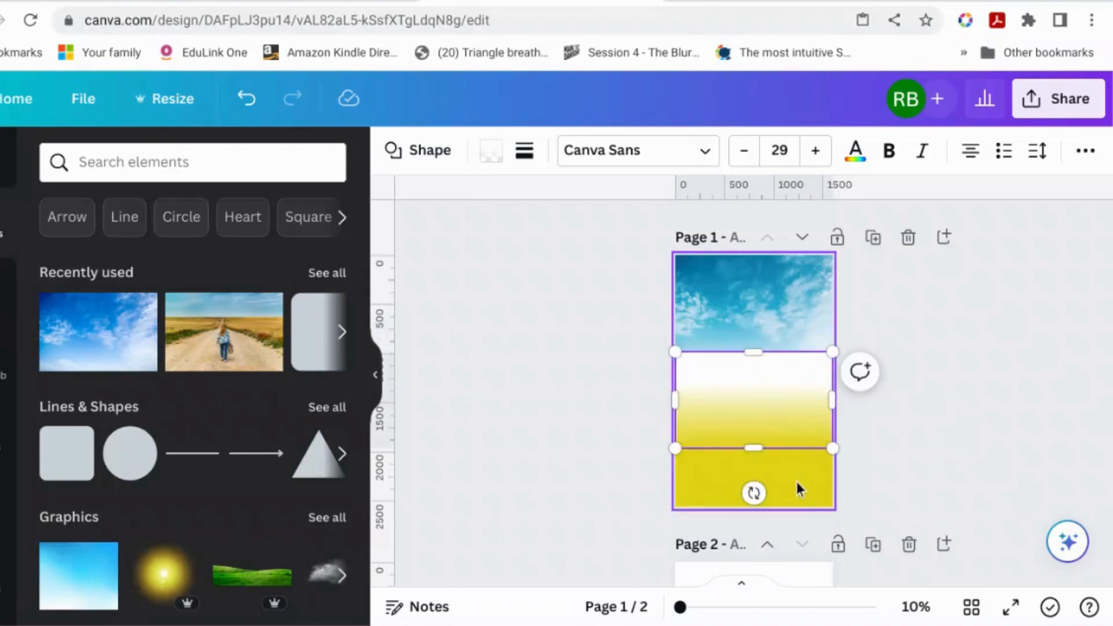
left_click(910, 452)
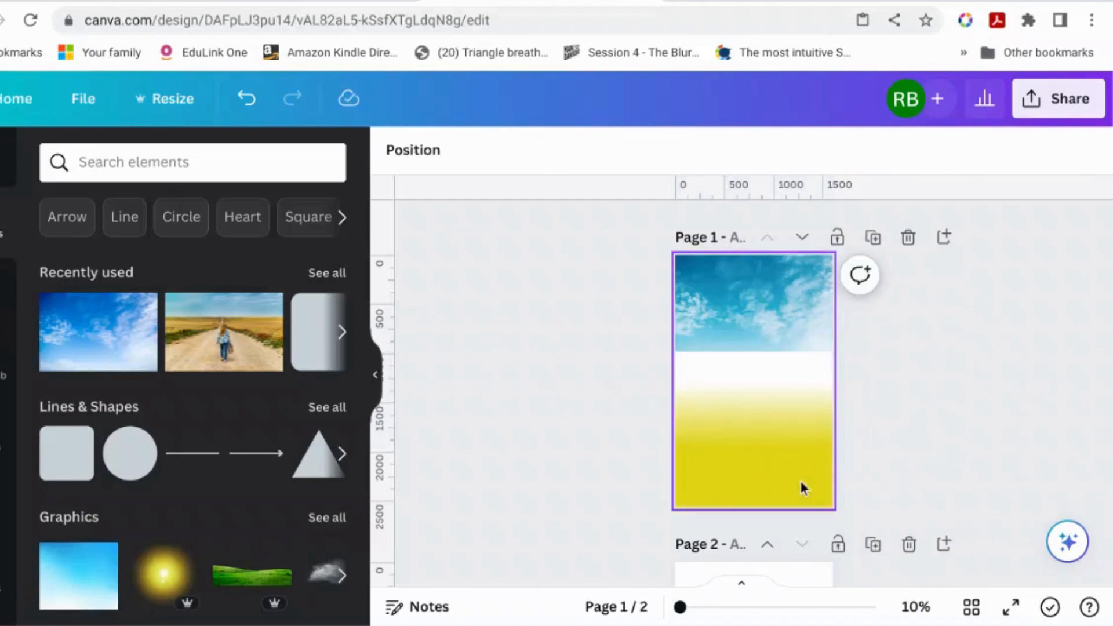
left_click(788, 381)
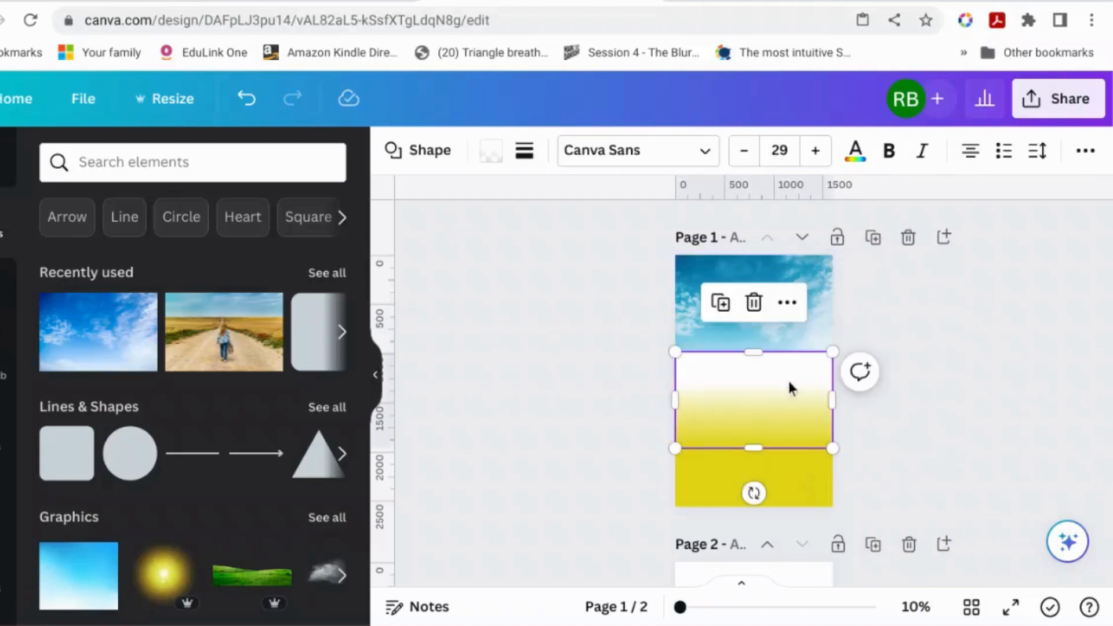
left_click_drag(753, 494, 754, 331)
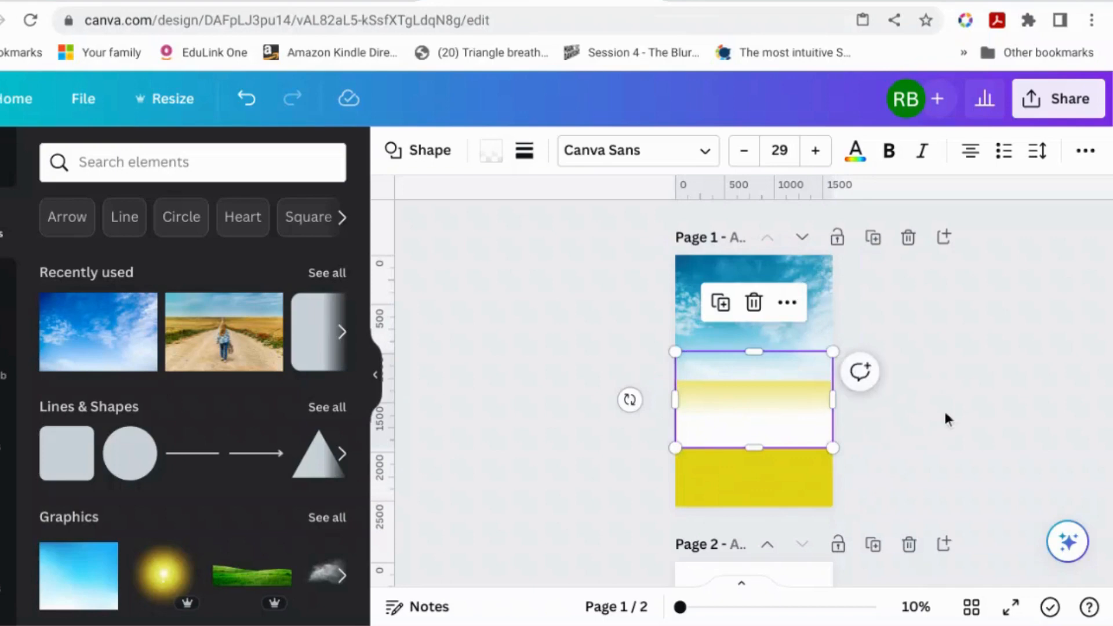
left_click(762, 428)
Step: Stretch the gradient rectangle slightly past both sides of page 1 and move it up over the sky photo's lower edge
left_click_drag(670, 393, 663, 398)
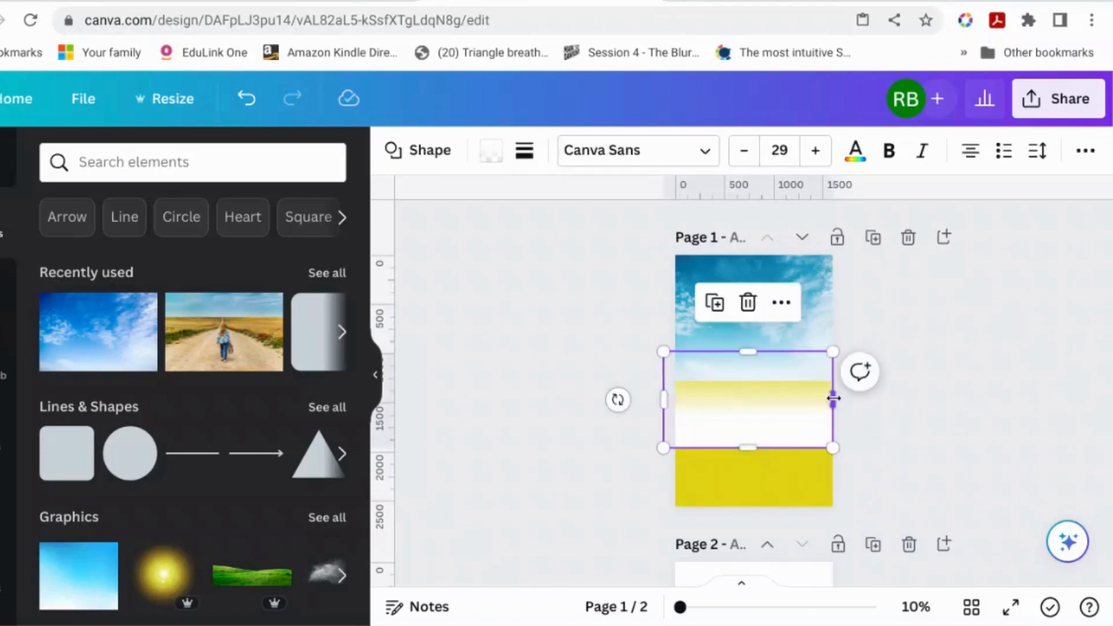
left_click_drag(834, 398, 847, 399)
left_click_drag(793, 429, 792, 394)
Step: Set page 1's background colour back to white
left_click(793, 471)
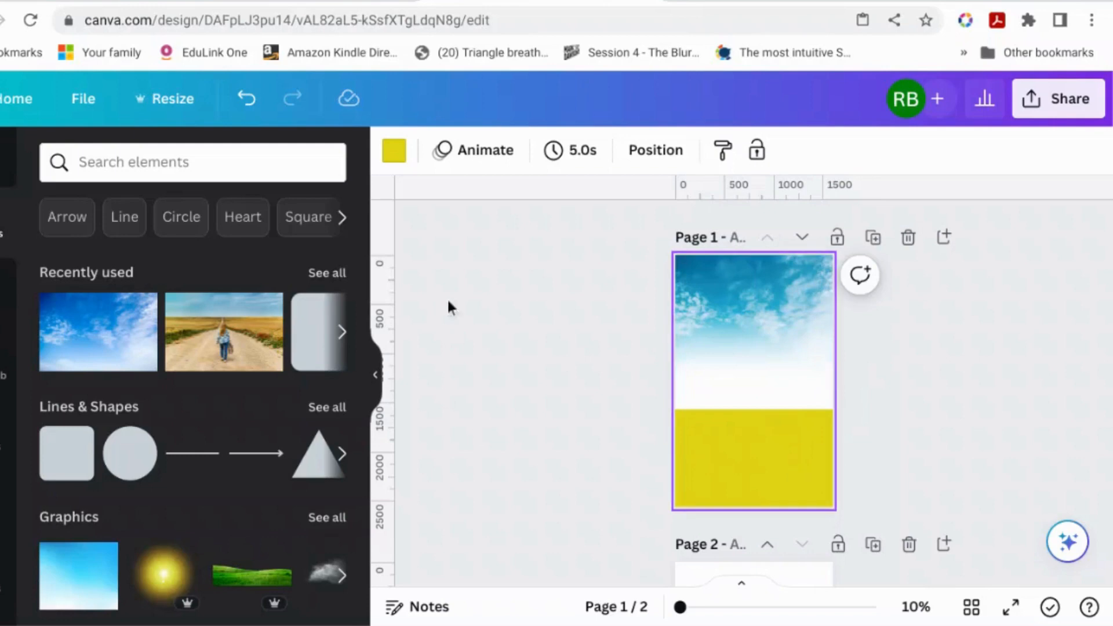
left_click(394, 152)
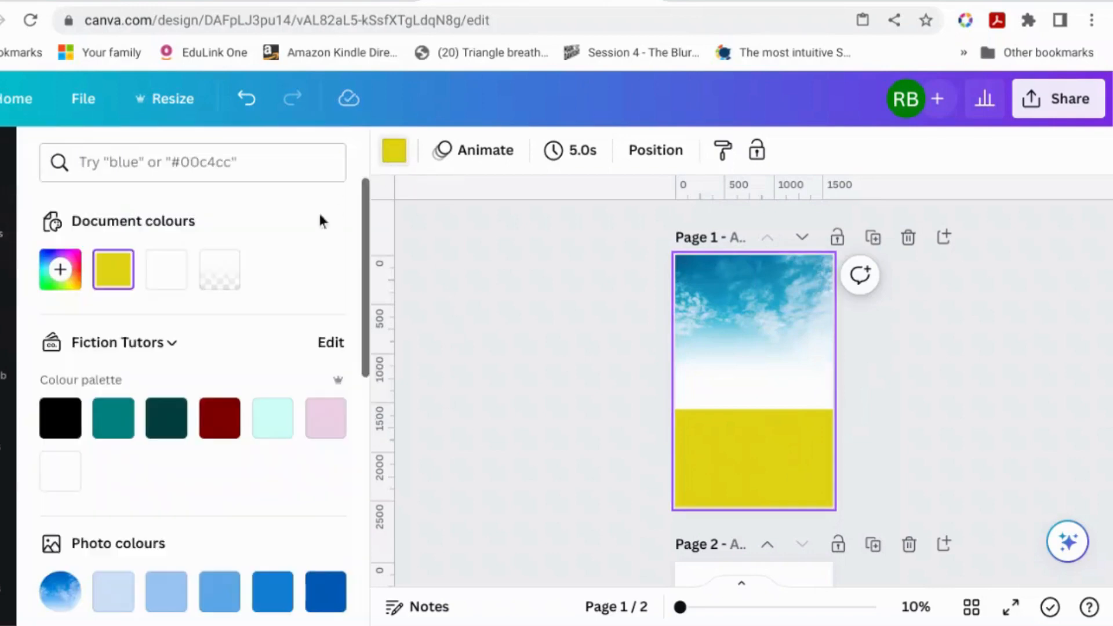
left_click(167, 269)
left_click(472, 385)
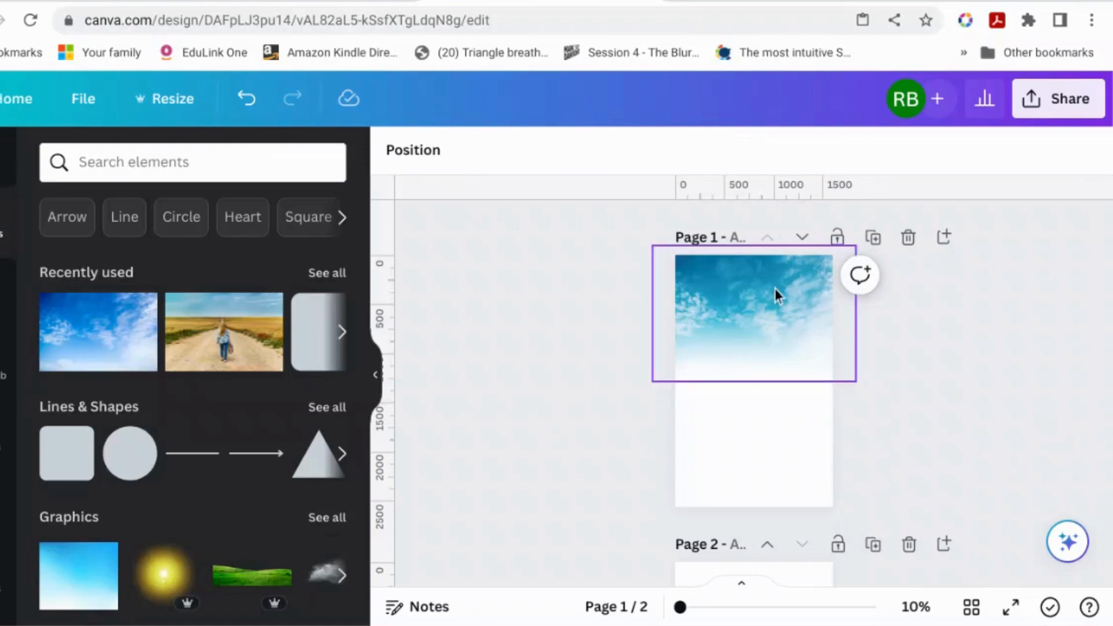
Step: Nudge the gradient rectangle slightly down over the sky photo's lower edge
left_click_drag(763, 306, 767, 438)
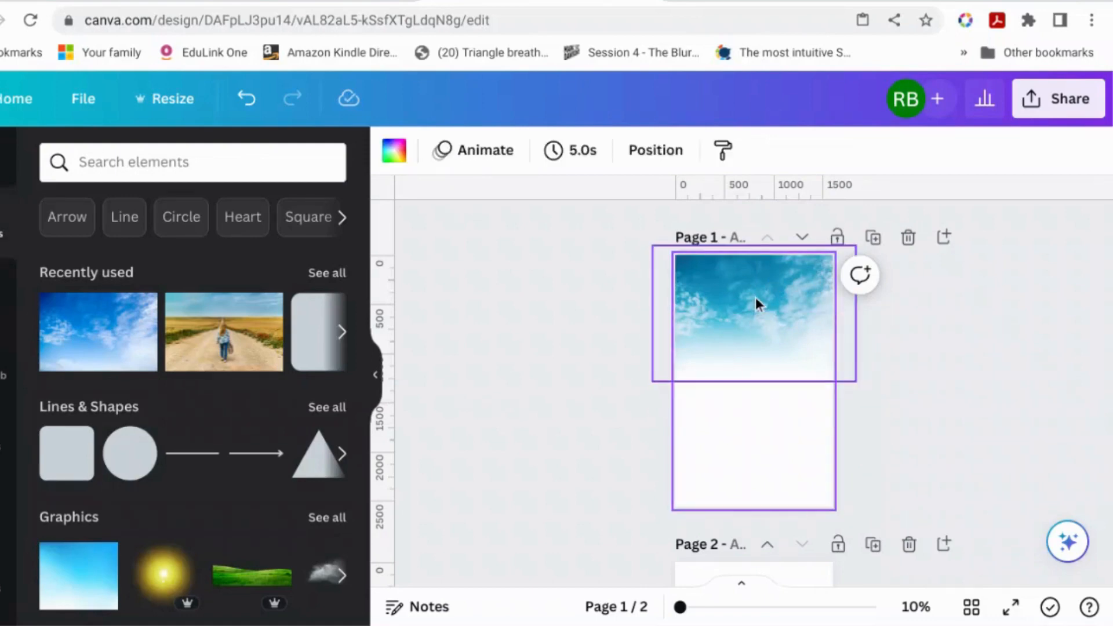
left_click_drag(756, 297, 742, 410)
left_click(902, 418)
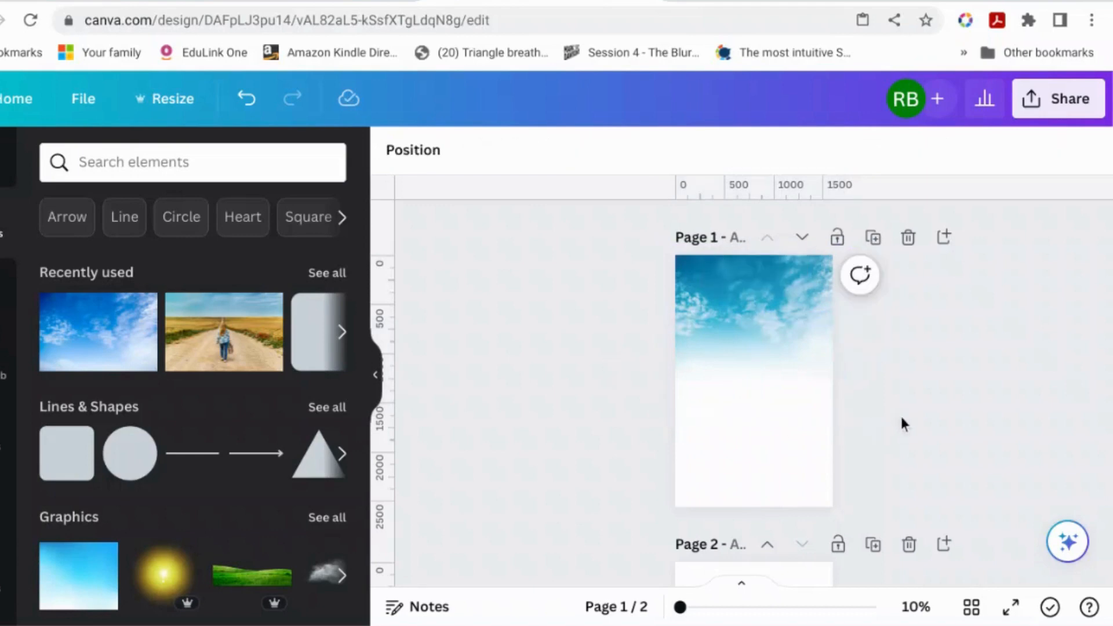
Step: Copy the gradient rectangle onto page 2 and rotate it half a turn so it fades over the road photo's top edge
left_click(787, 398)
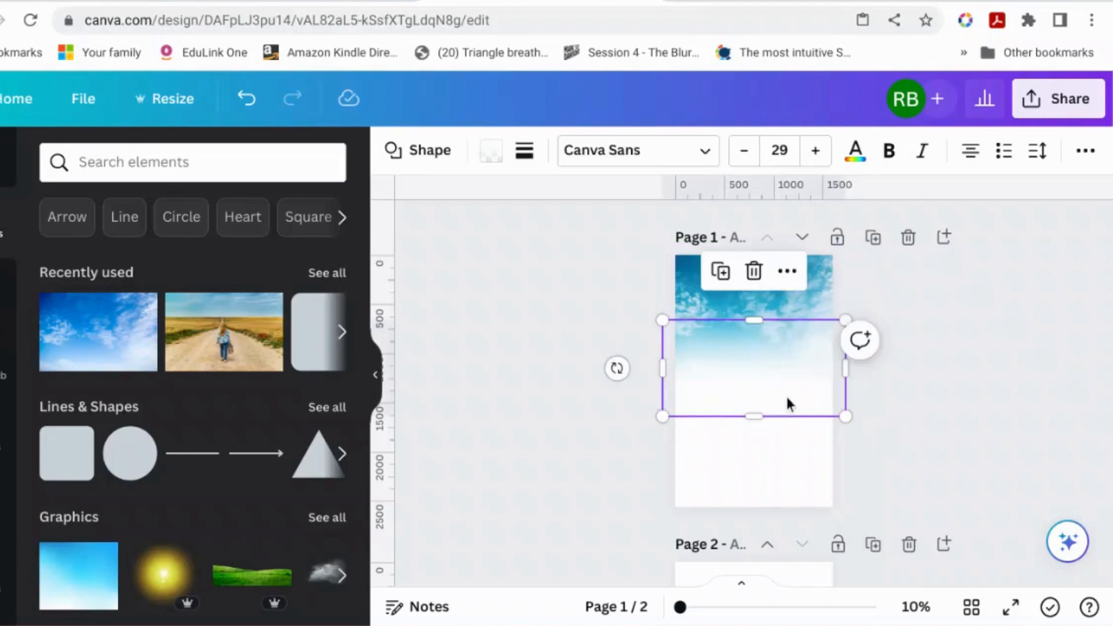
left_click(965, 388)
scroll(963, 389, "down", 5)
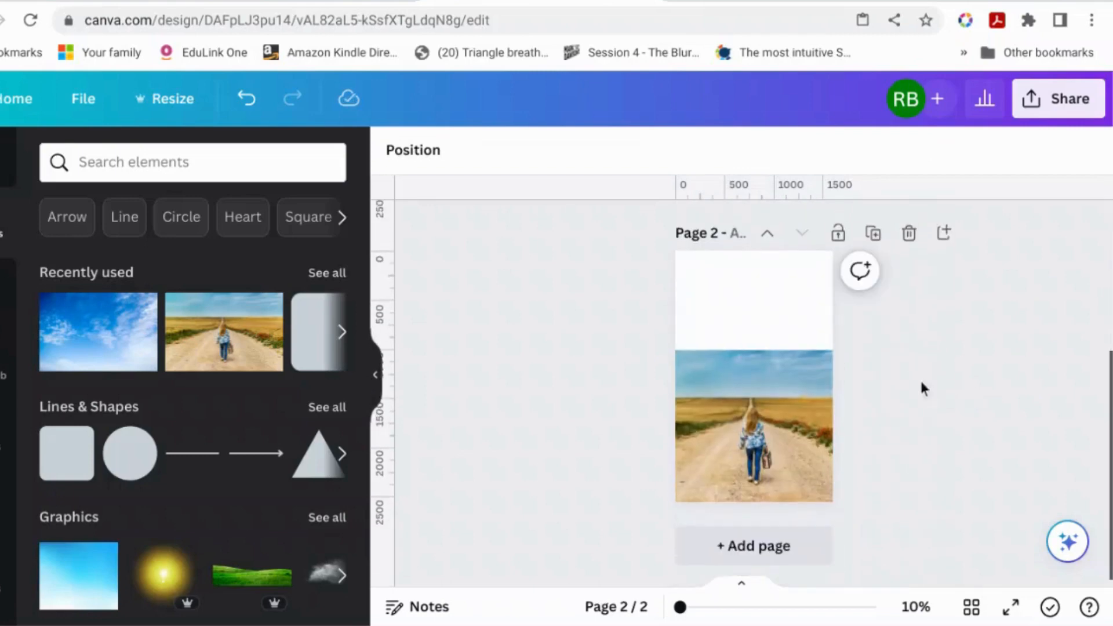
left_click(802, 320)
key("ctrl+v")
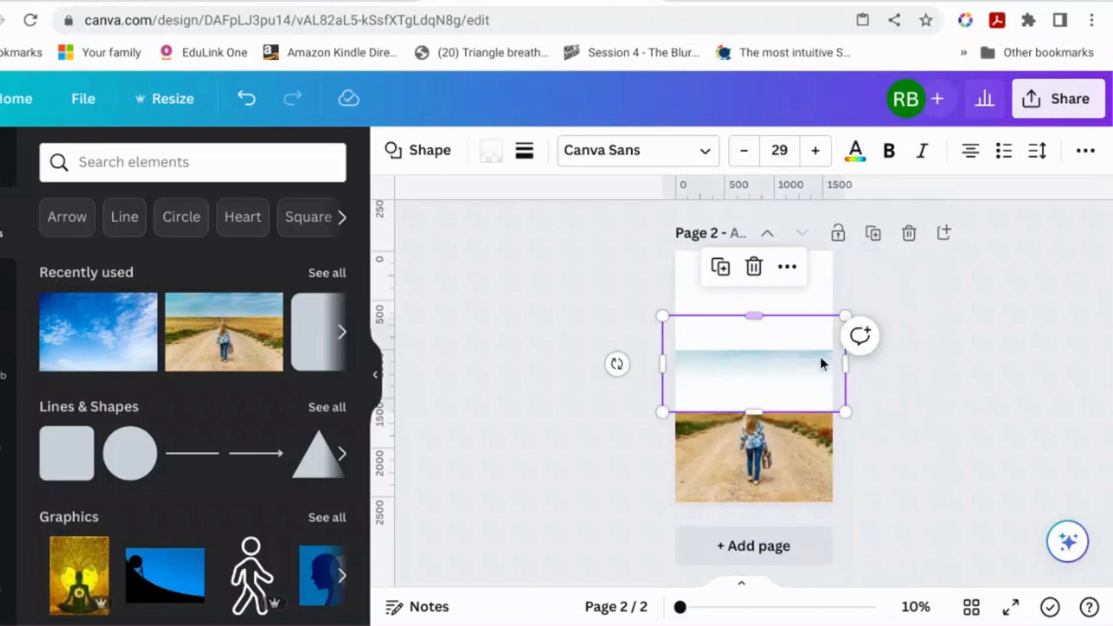
left_click_drag(616, 364, 786, 356)
left_click(979, 337)
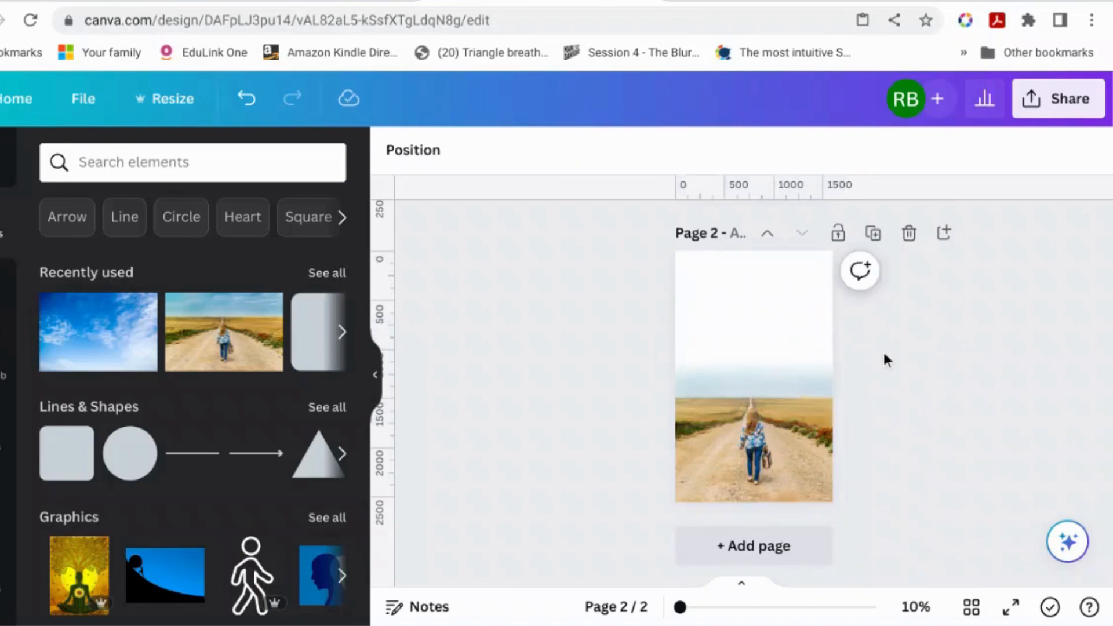
Step: Move page 1's gradient rectangle slightly down and shift the sky photo down until its top edge meets the page's top edge
scroll(912, 329, "up", 2)
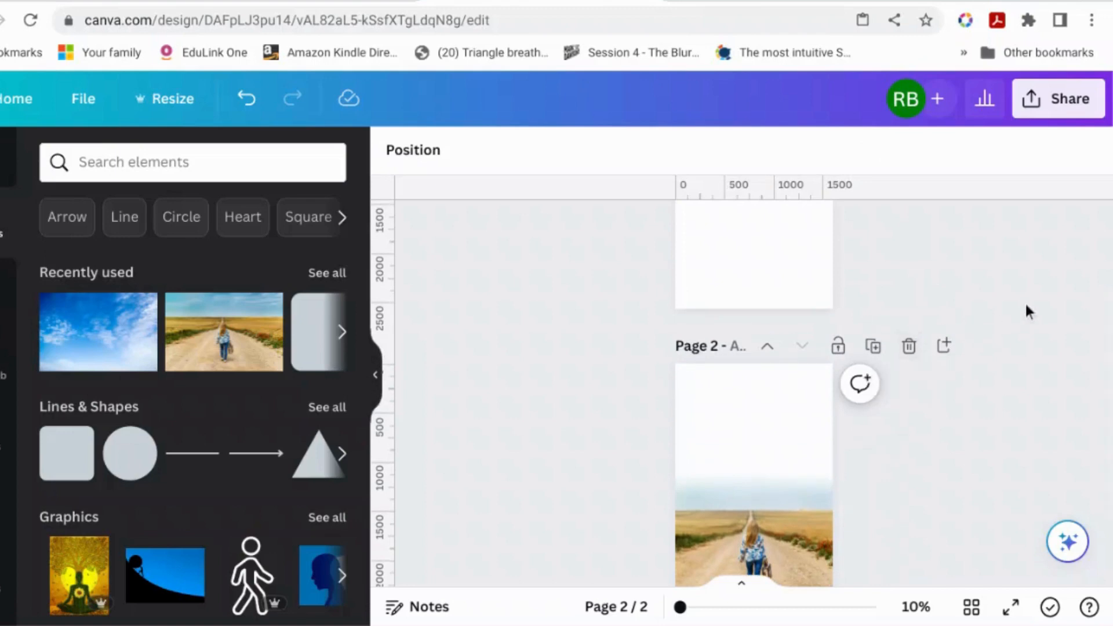
scroll(1025, 301, "up", 1)
scroll(1024, 312, "up", 2)
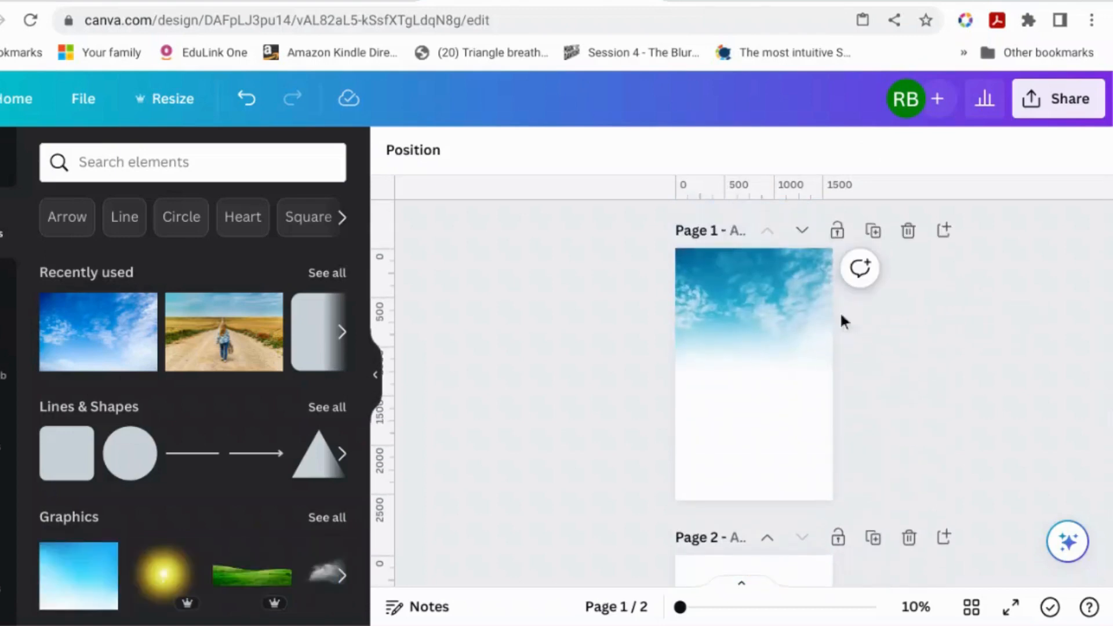
left_click(805, 367)
left_click_drag(805, 366, 803, 382)
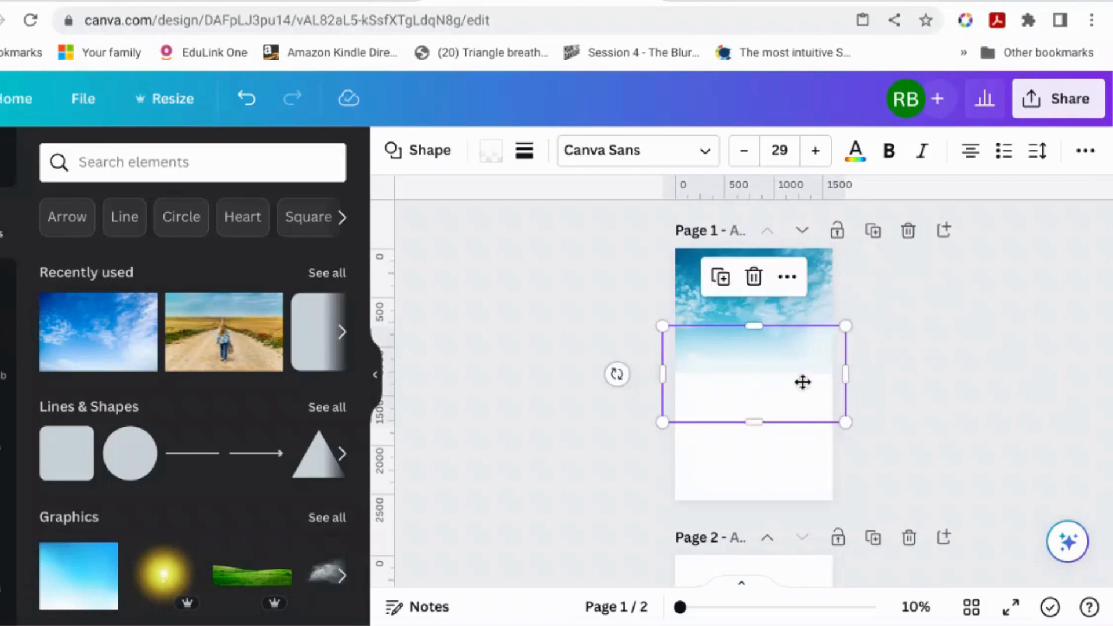
left_click(802, 298)
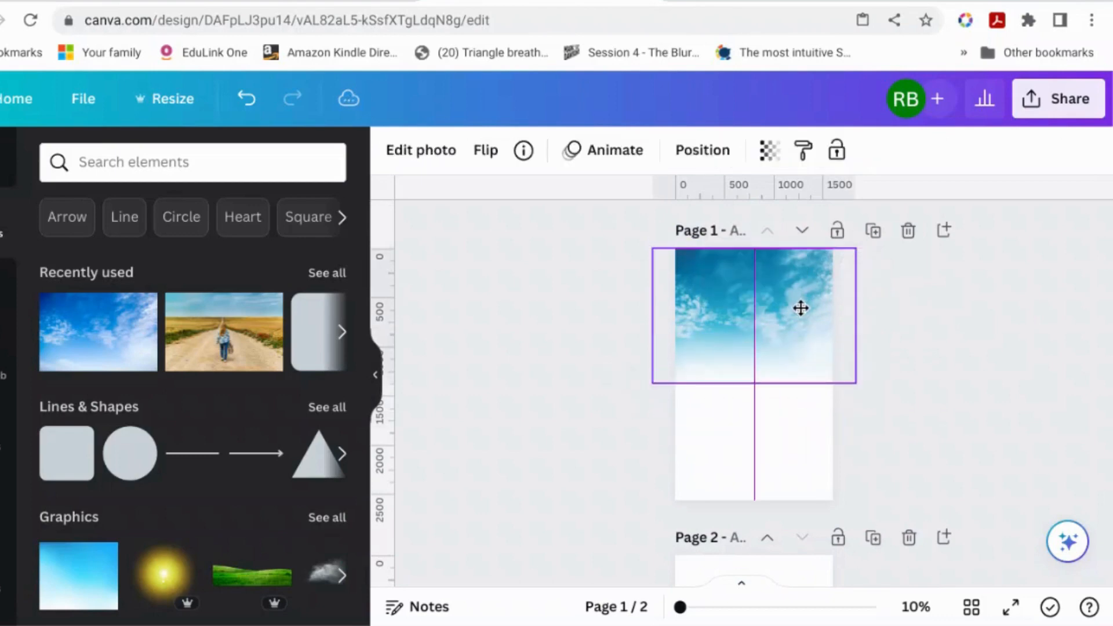
left_click(990, 287)
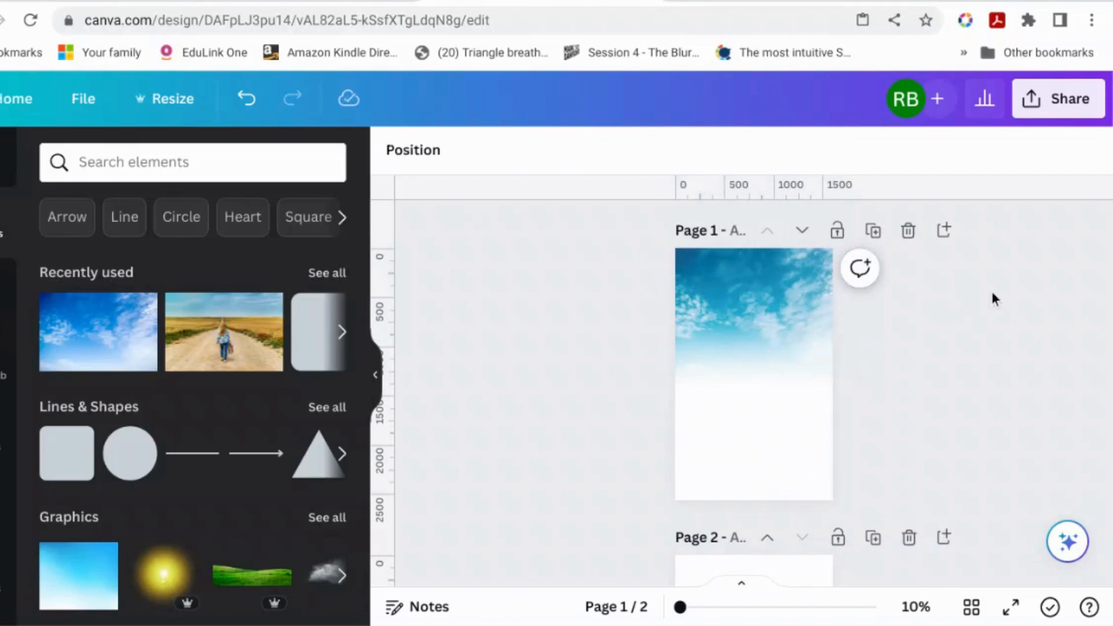
Step: Fine-tune the gradient rectangle's height on page 1, keeping it centred over the sky photo's lower edge
left_click(803, 313)
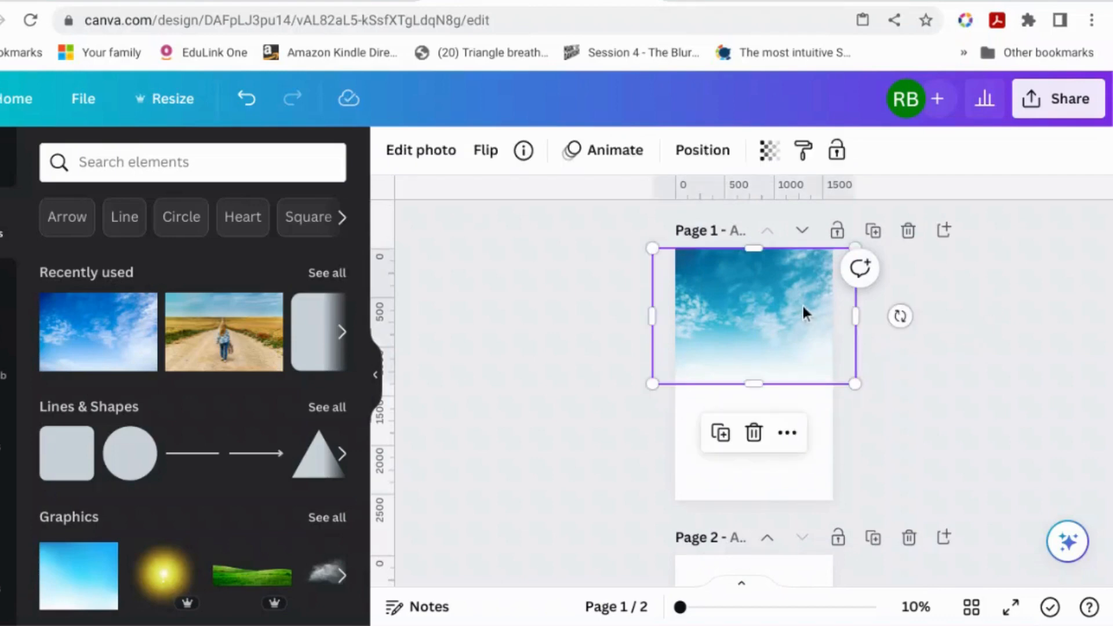
mouse_move(807, 406)
left_mouse_down()
mouse_move(808, 418)
mouse_move(802, 402)
left_mouse_up()
left_click(855, 421)
left_click(927, 416)
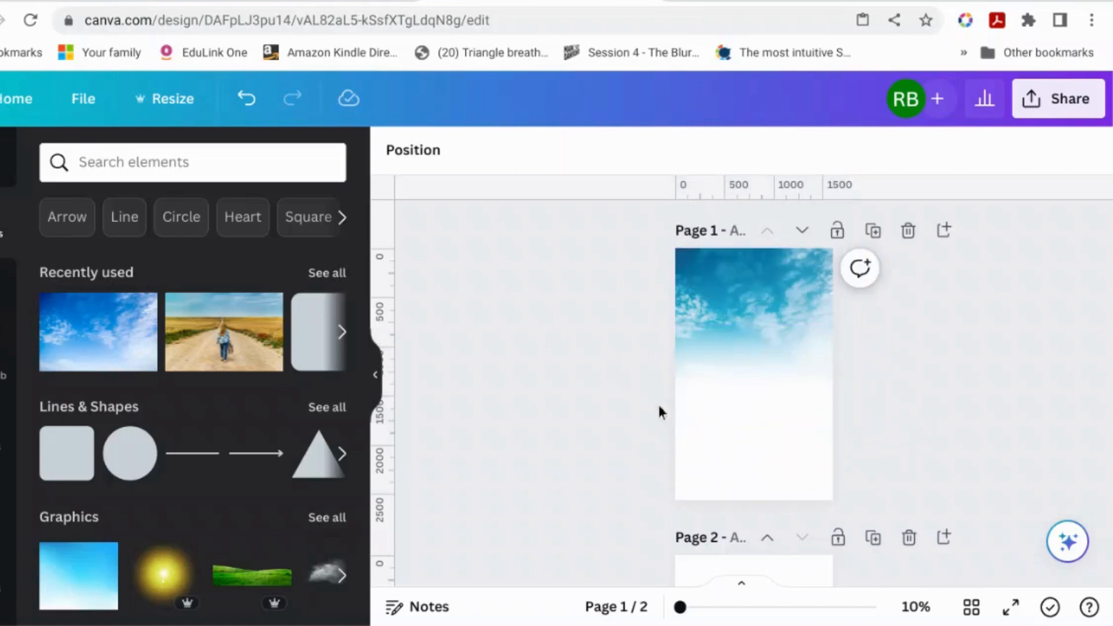
left_click(740, 403)
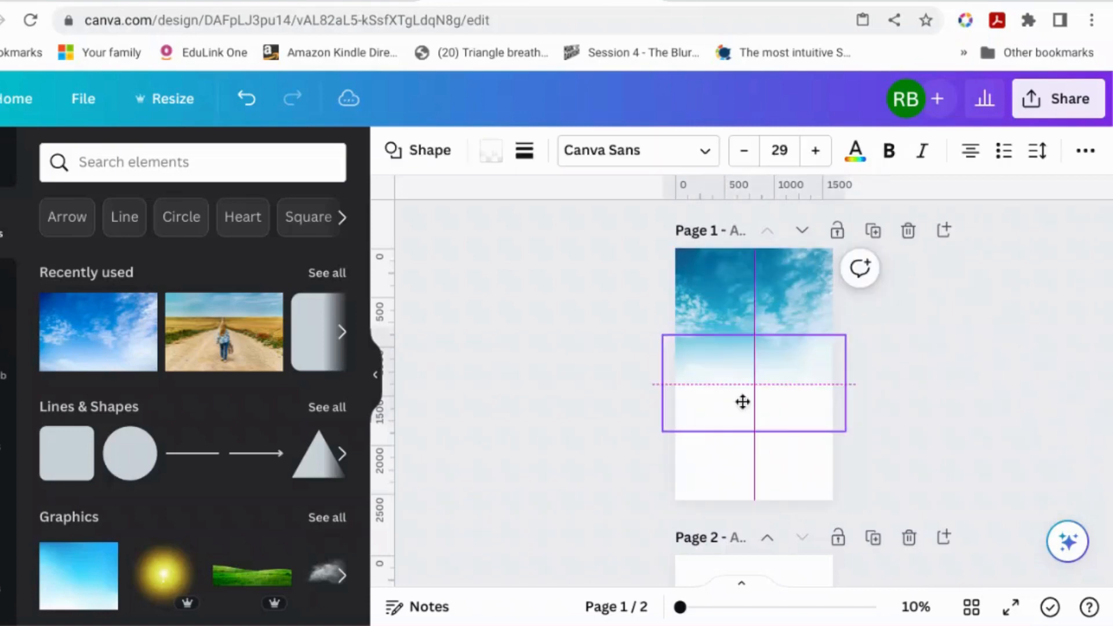
left_click(925, 423)
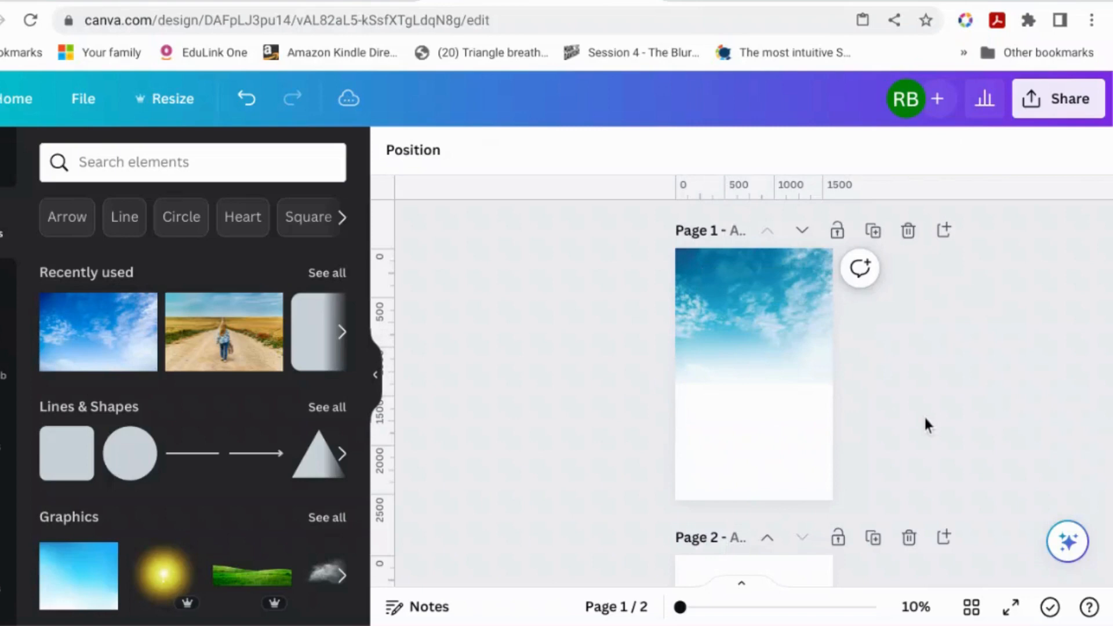
left_click(818, 405)
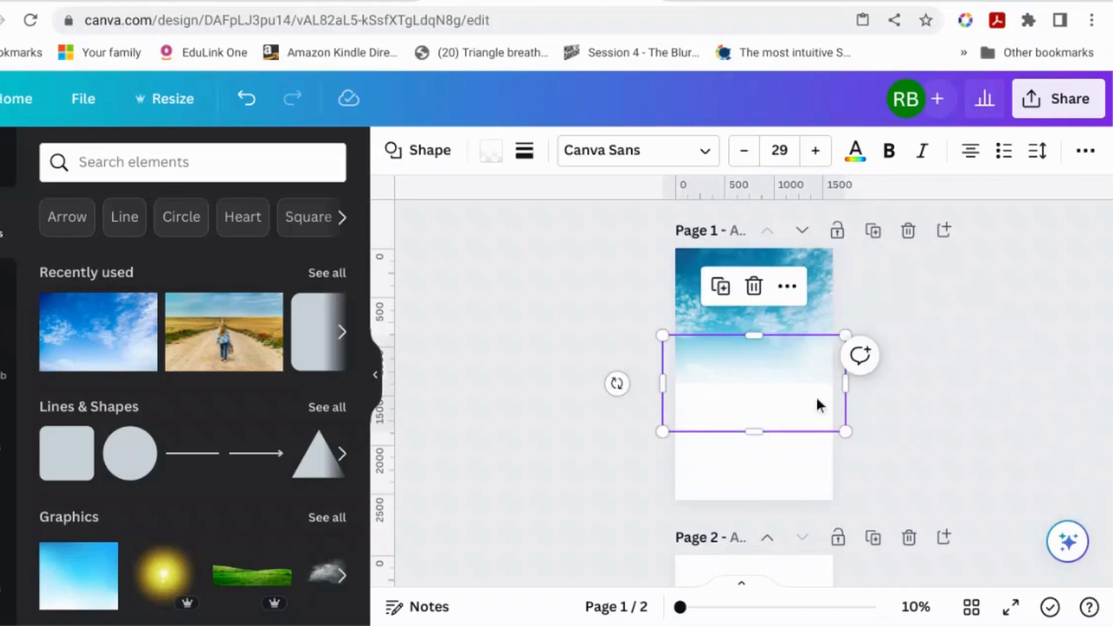
left_click_drag(817, 399, 786, 410)
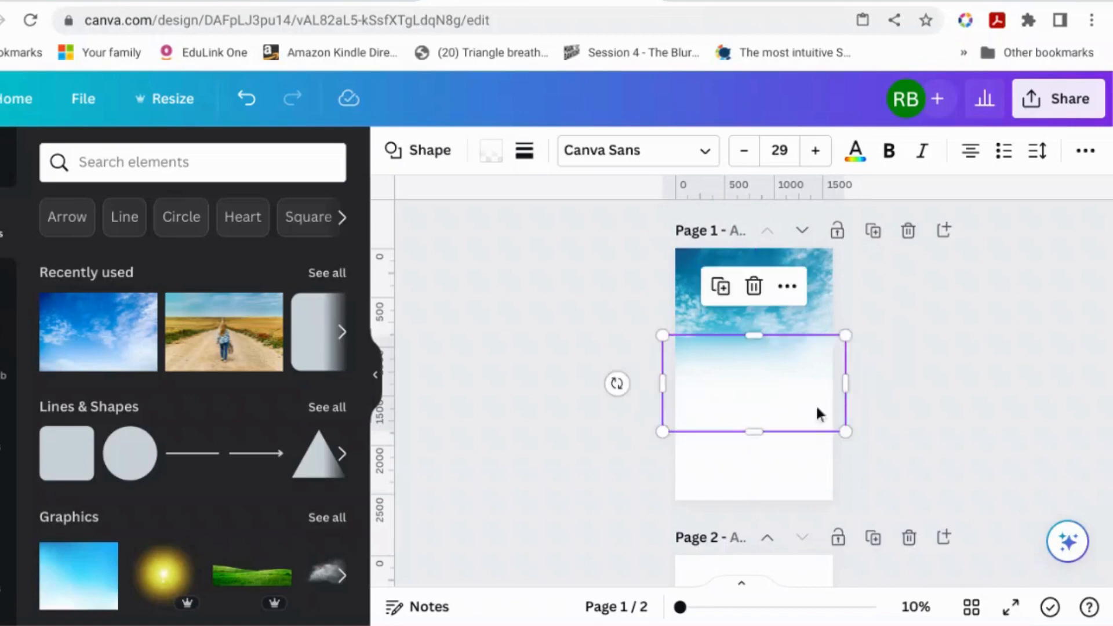
left_click(970, 386)
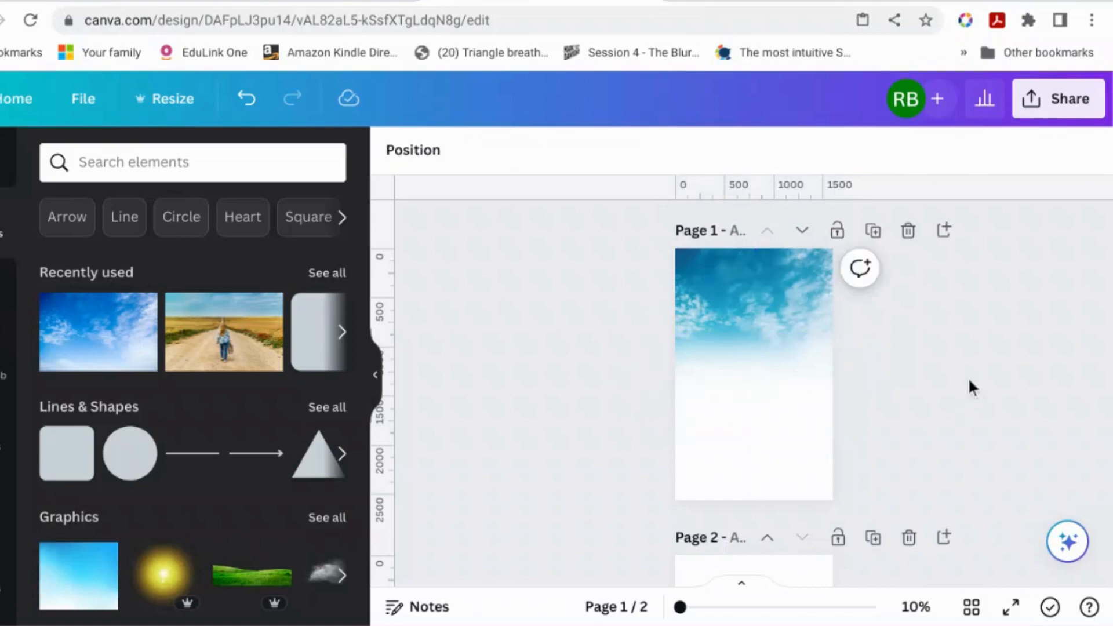
scroll(966, 407, "down", 5)
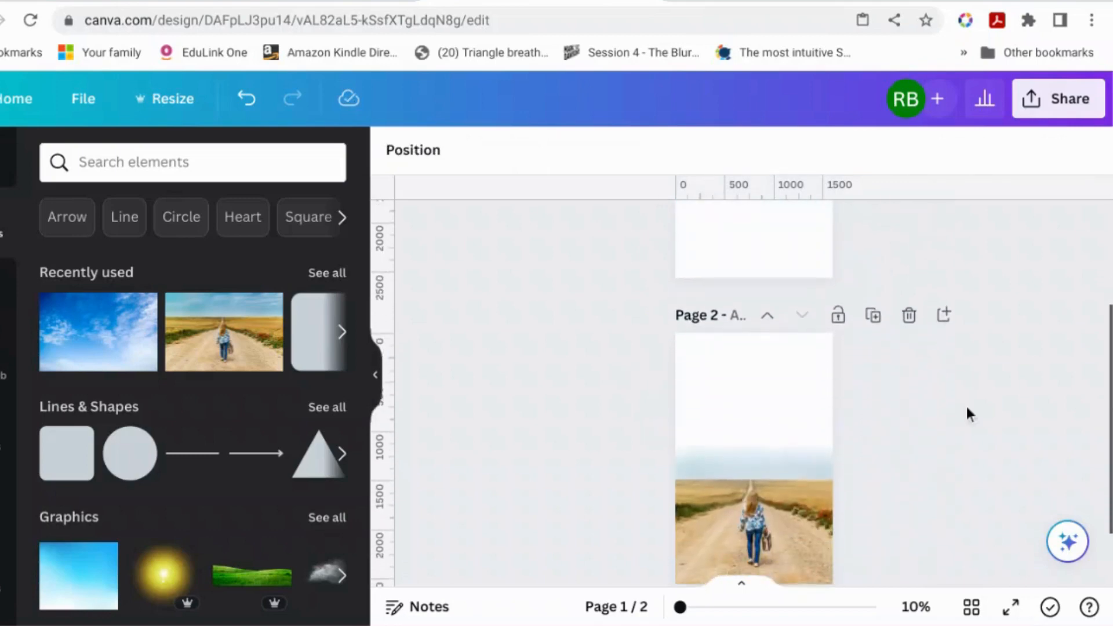
scroll(966, 405, "up", 5)
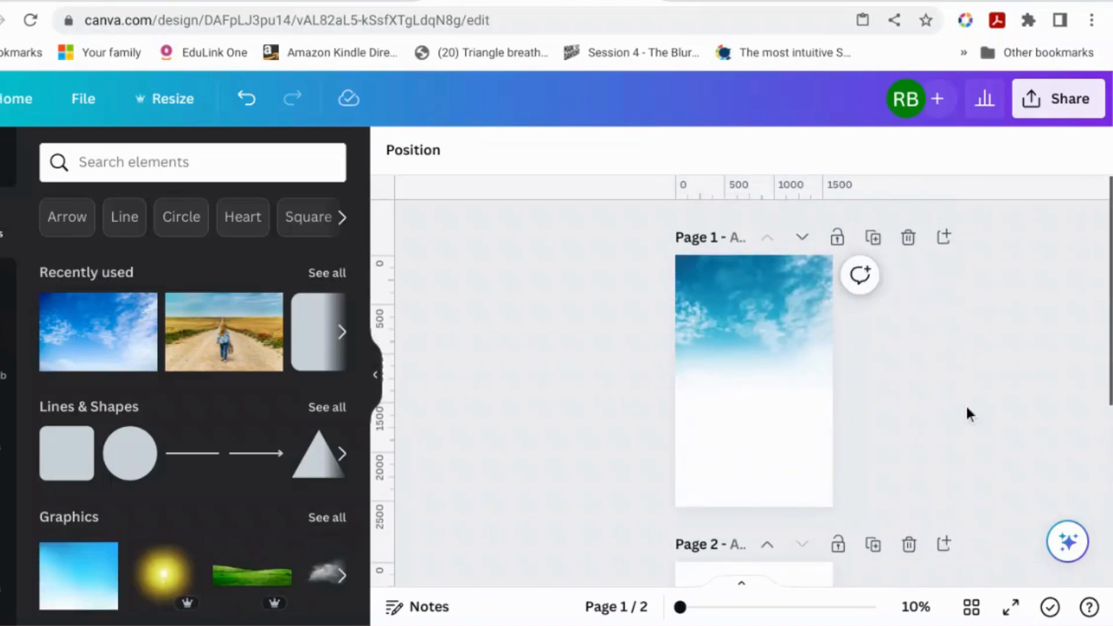
scroll(965, 404, "down", 5)
scroll(965, 405, "up", 5)
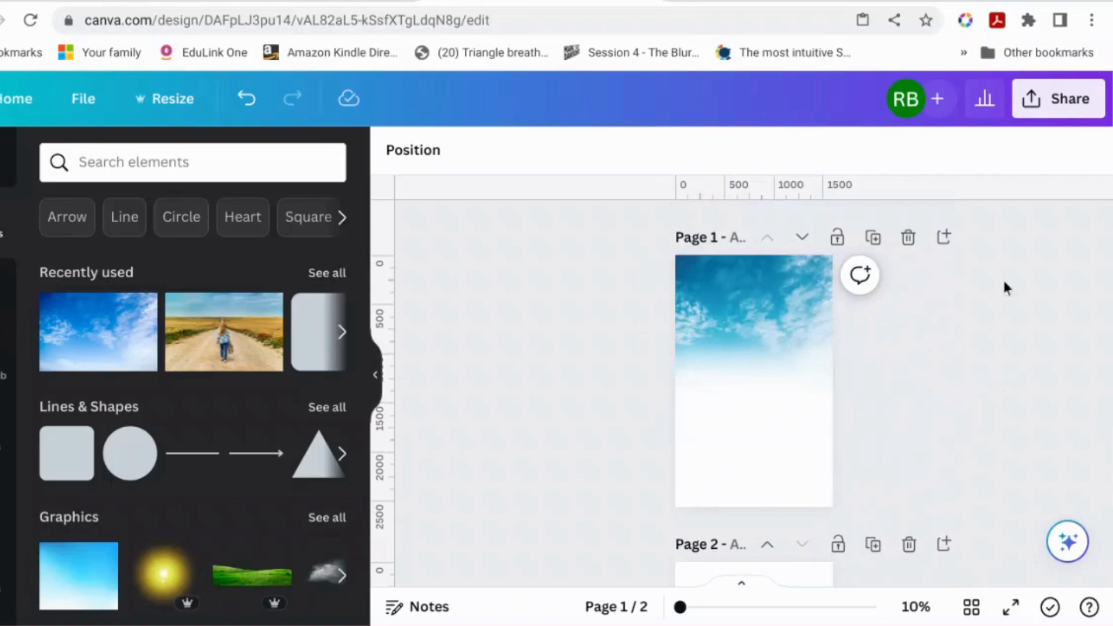
Step: Open the design's download settings and limit the page selection to page 1
left_click(1093, 108)
scroll(991, 310, "down", 4)
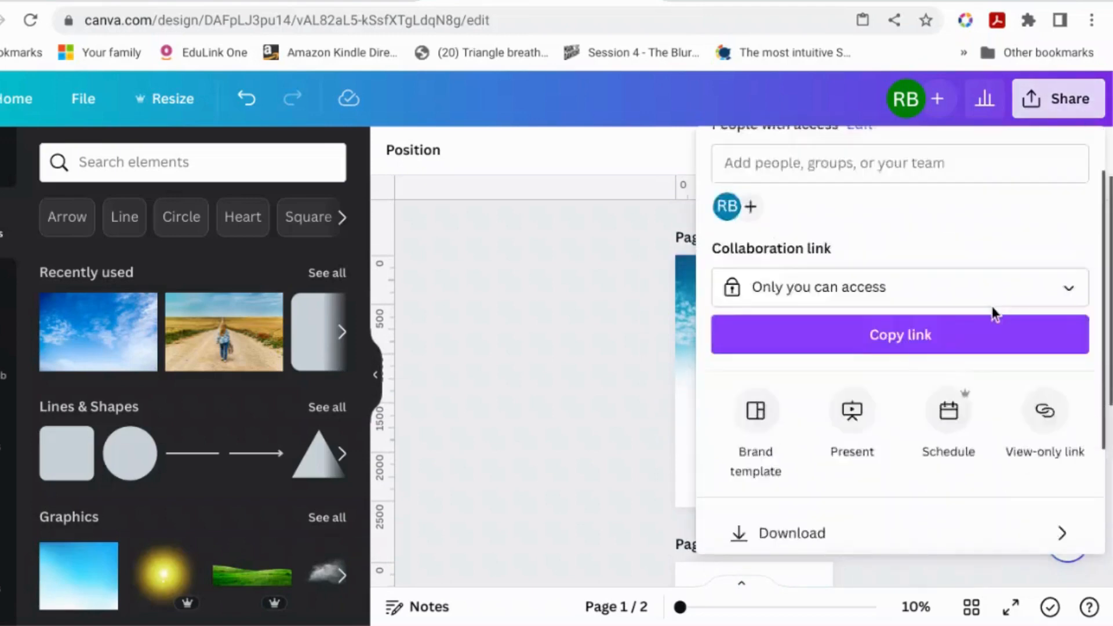
left_click(919, 394)
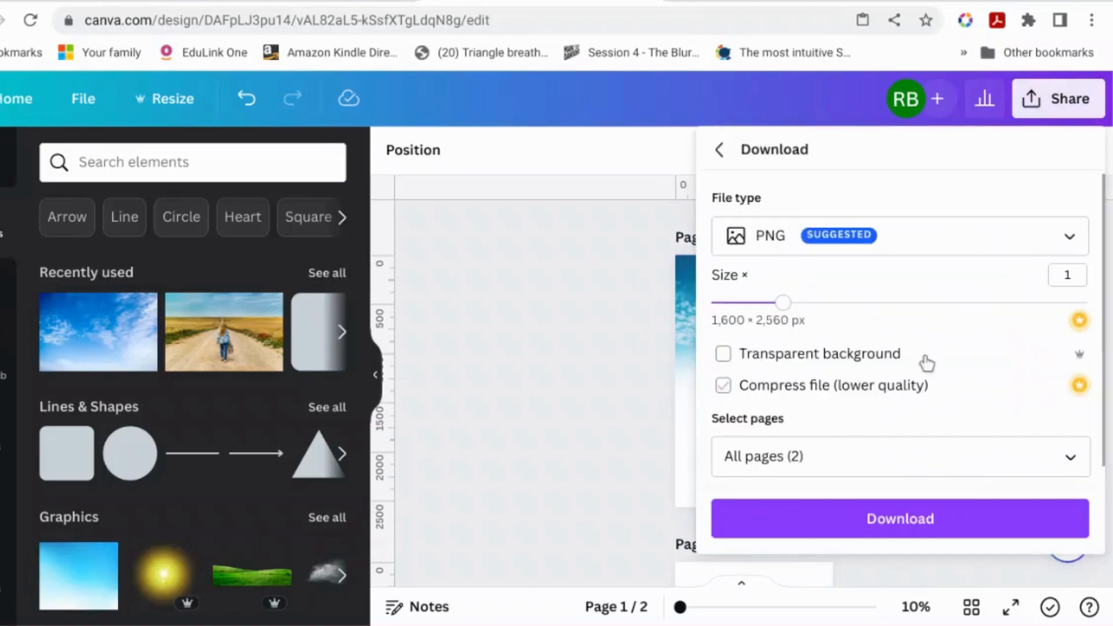
scroll(1049, 429, "down", 1)
left_click(1059, 449)
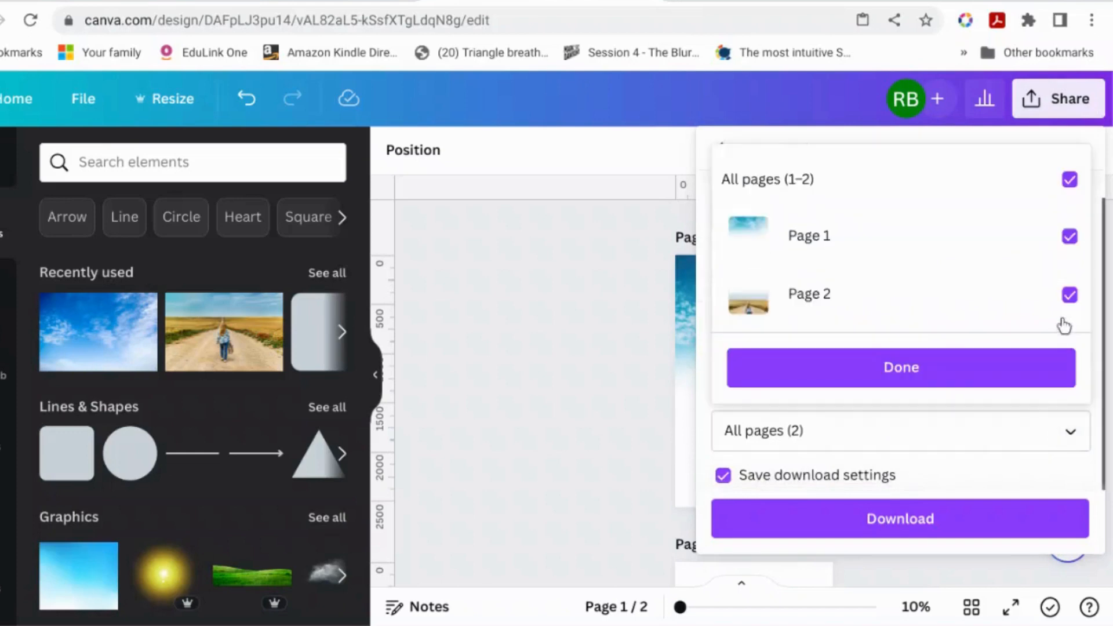
left_click(1069, 181)
left_click(1069, 236)
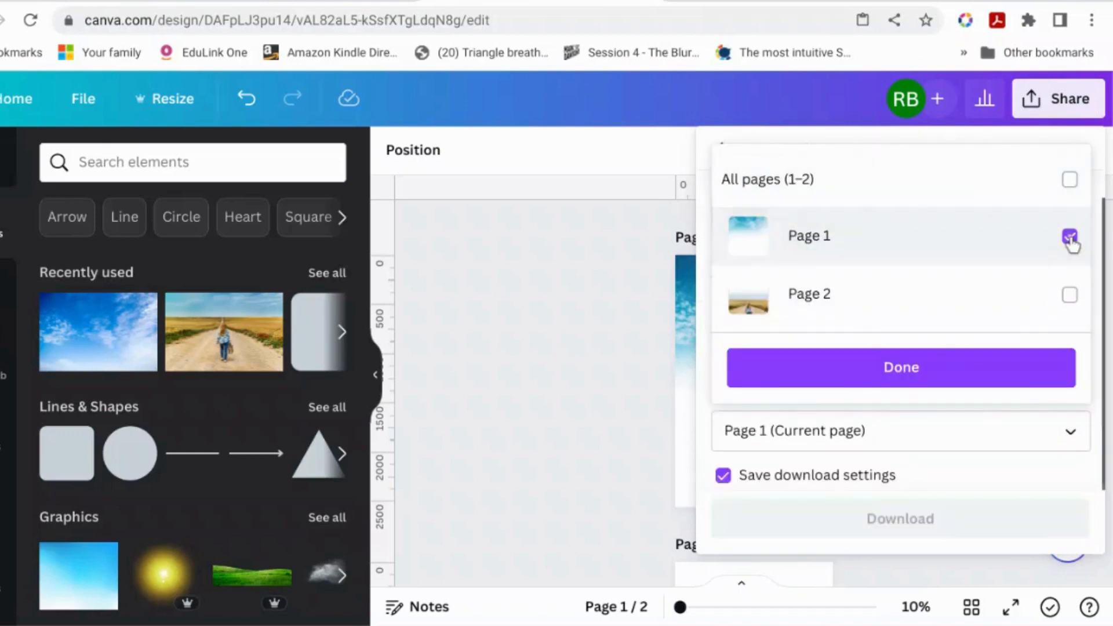
left_click(966, 378)
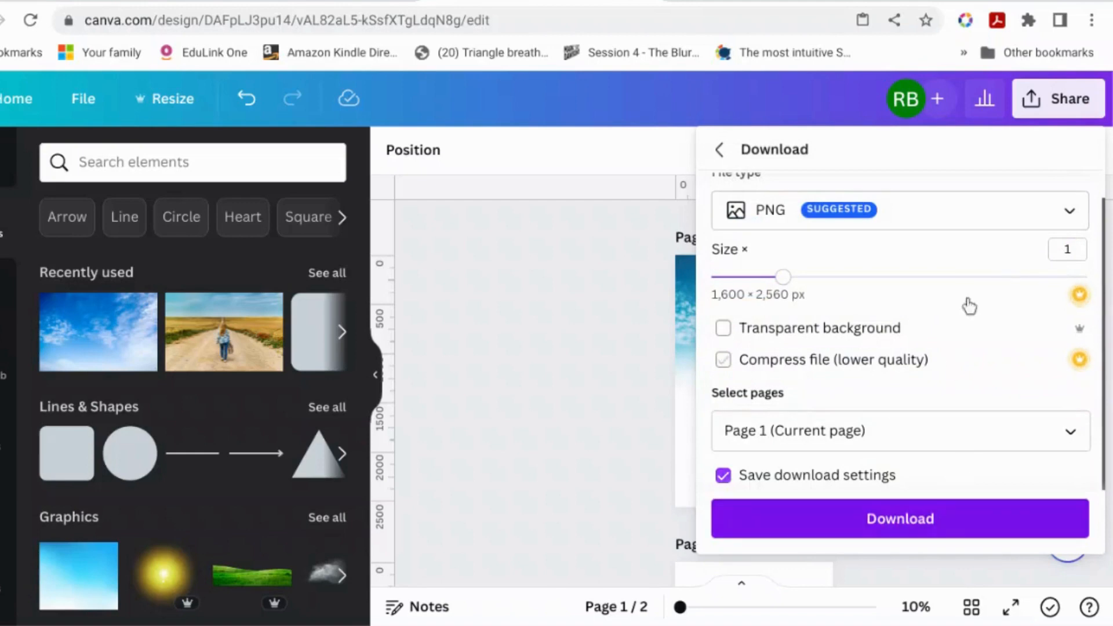
Step: Set the file type to JPG and download the selected page
left_click(971, 211)
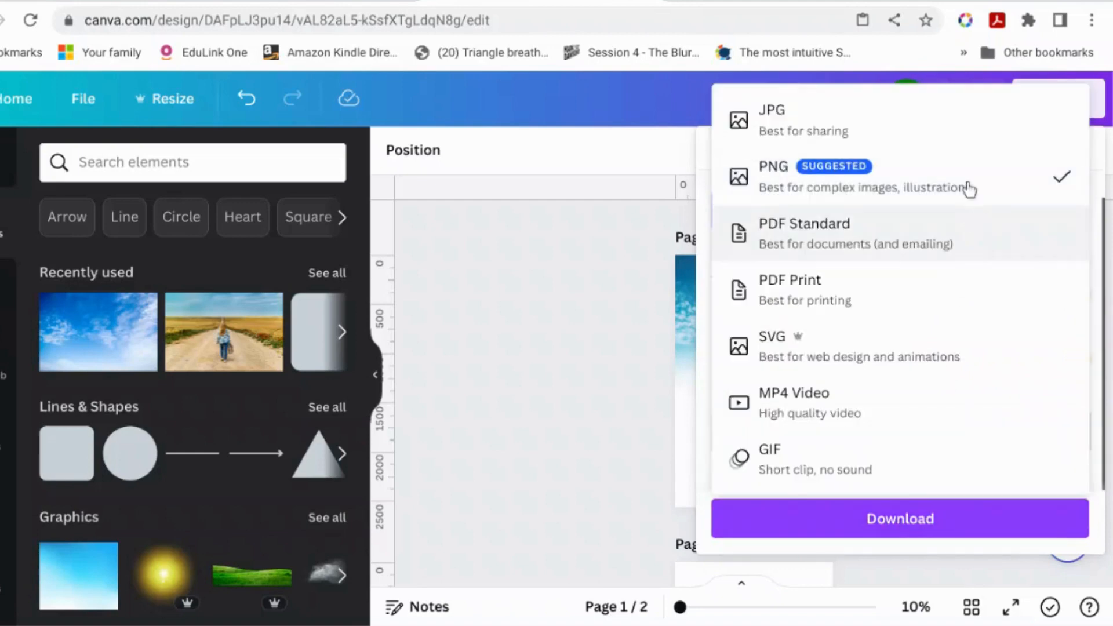
left_click(964, 145)
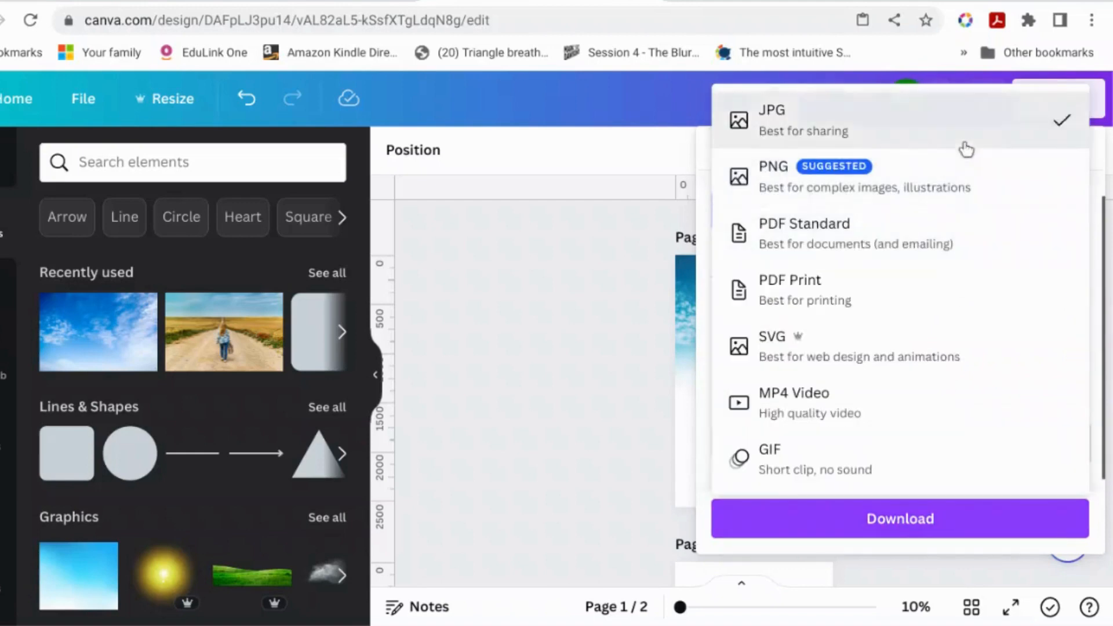
left_click(976, 529)
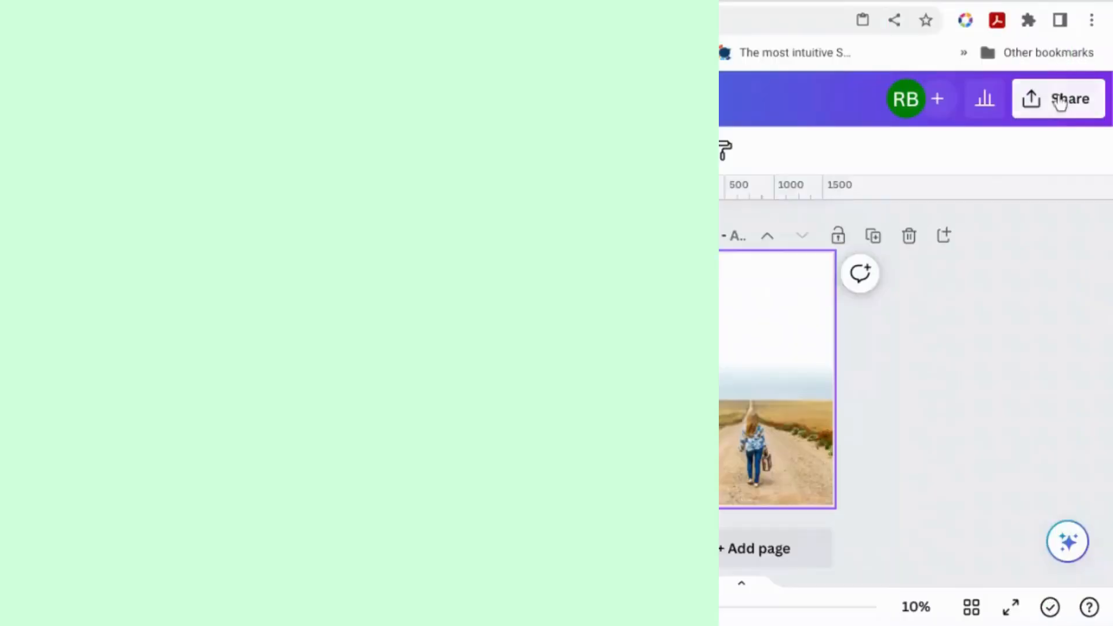
Step: Download only page 2 as a JPG, excluding page 1 from the page selection
left_click(1056, 99)
scroll(988, 301, "down", 3)
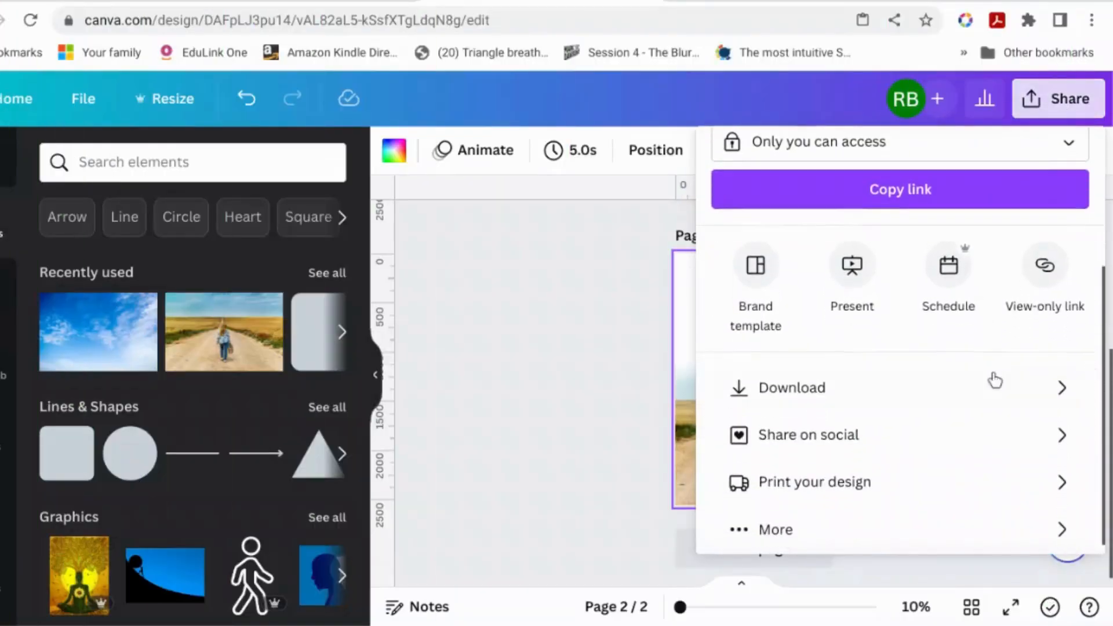
left_click(994, 380)
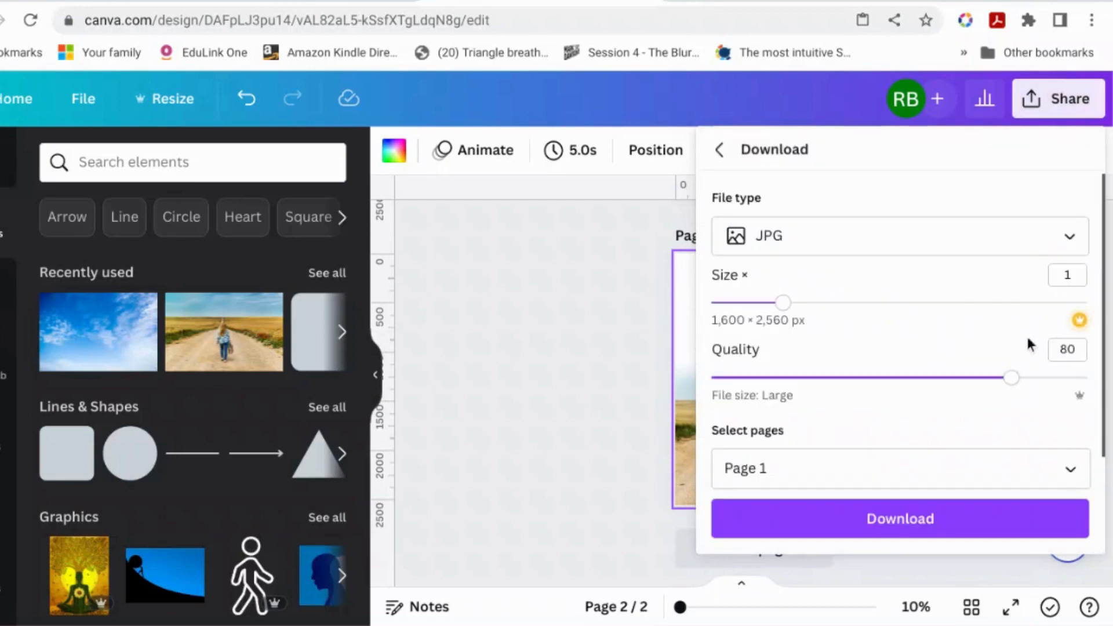
left_click(1069, 468)
left_click(1073, 324)
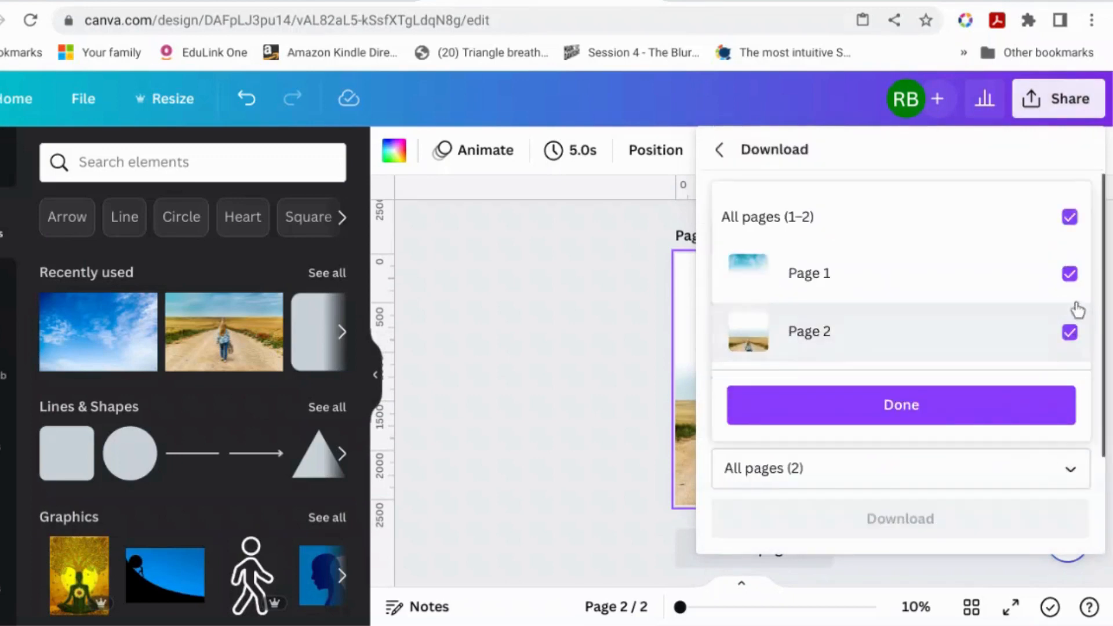
left_click(1073, 276)
left_click(1025, 409)
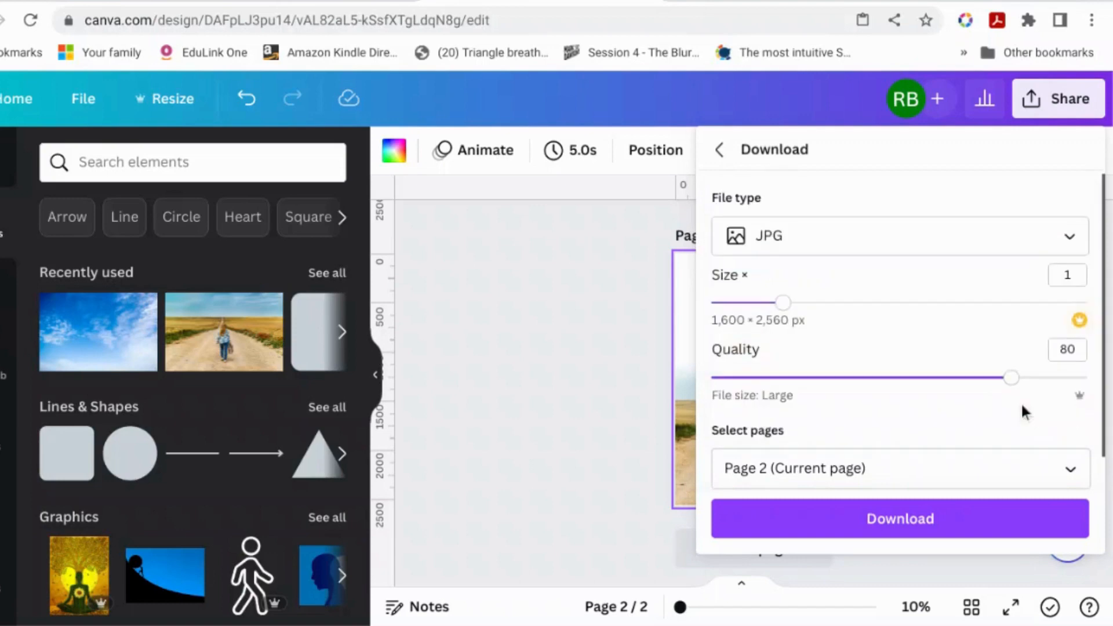
left_click(925, 525)
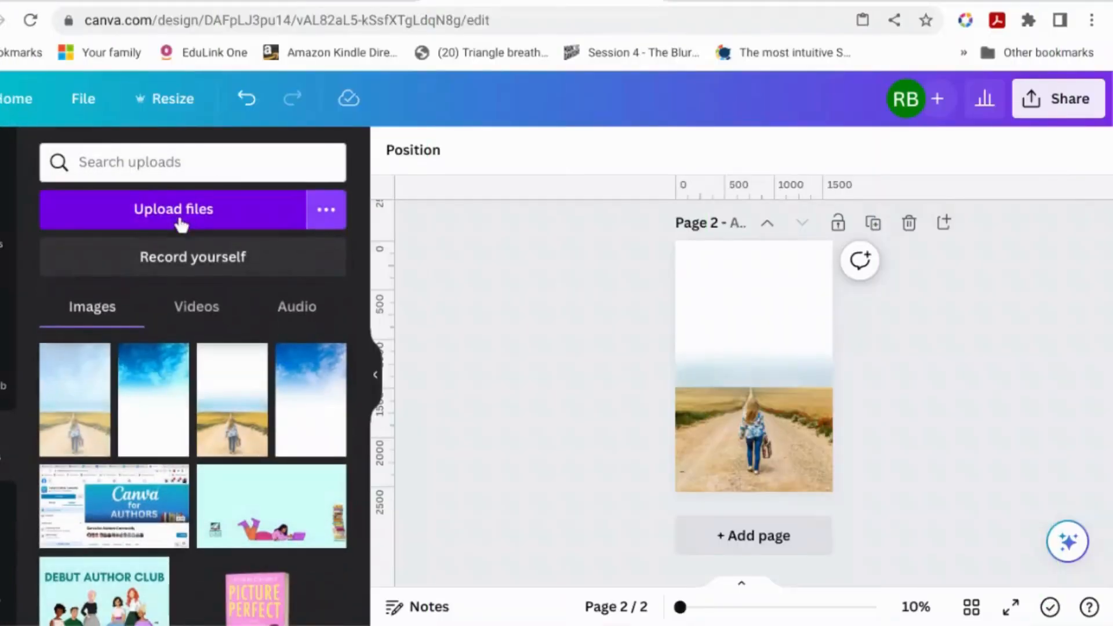
Step: Upload fading sky3.png and fading sky4.png from the Canva temp files folder
left_click(183, 219)
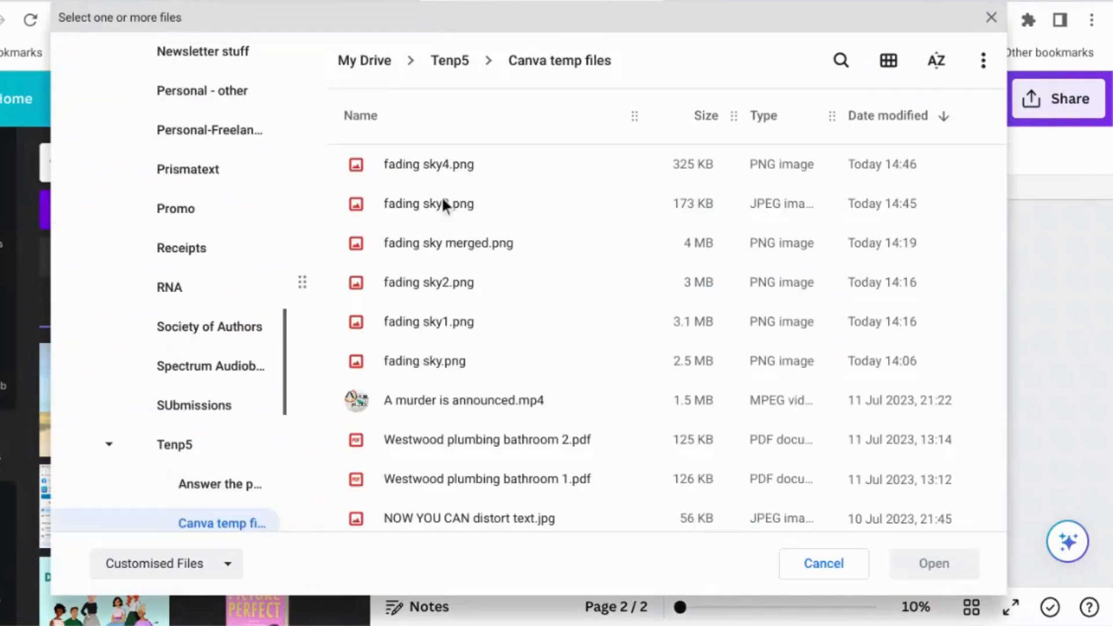
left_click(448, 162, "ctrl")
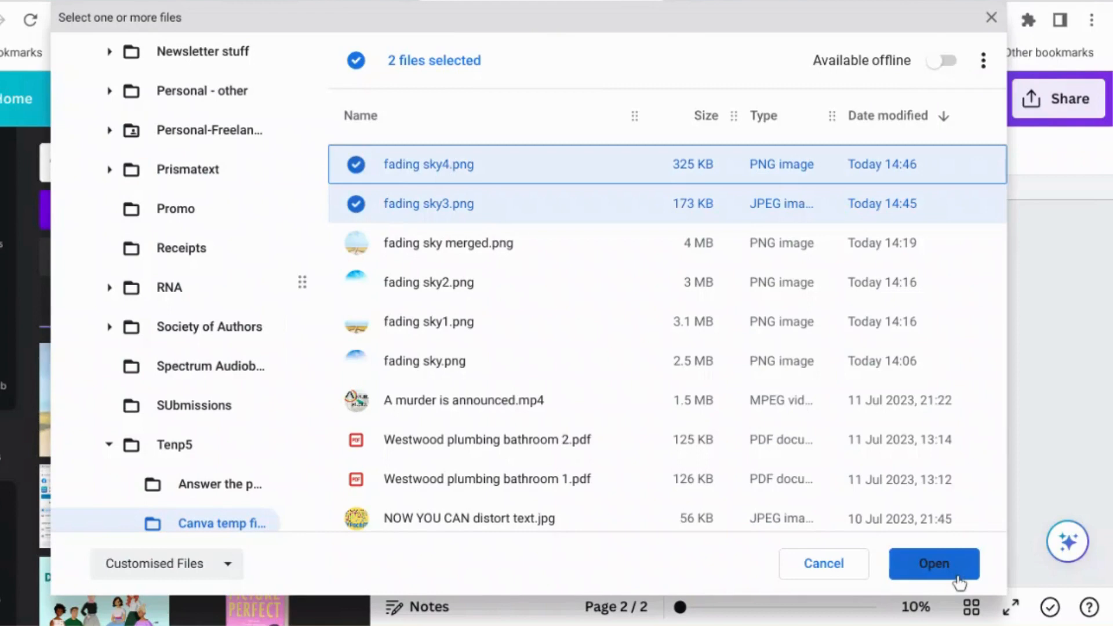
left_click(956, 576)
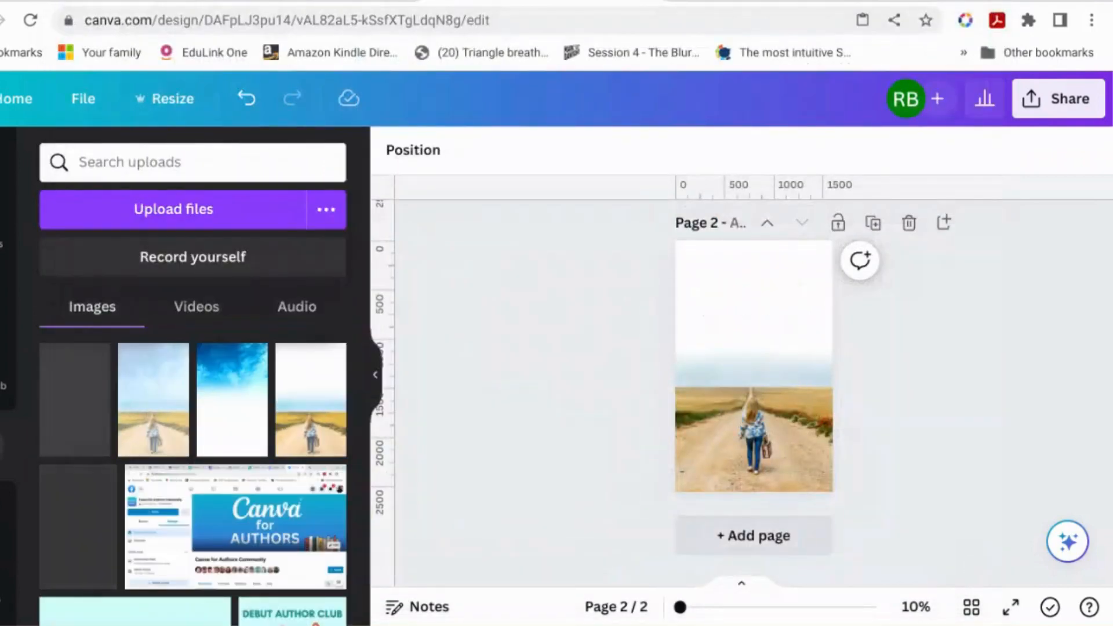
Step: Add a blank page 3, place the uploaded faded road image on it and enlarge it to the page's full width
left_click(777, 539)
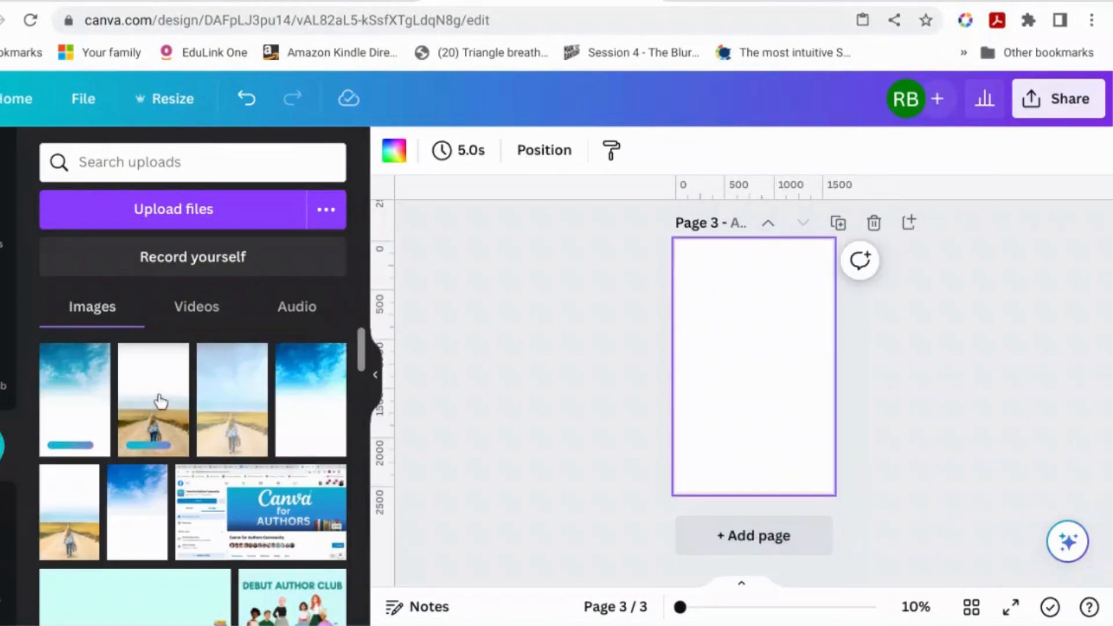
left_click(161, 400)
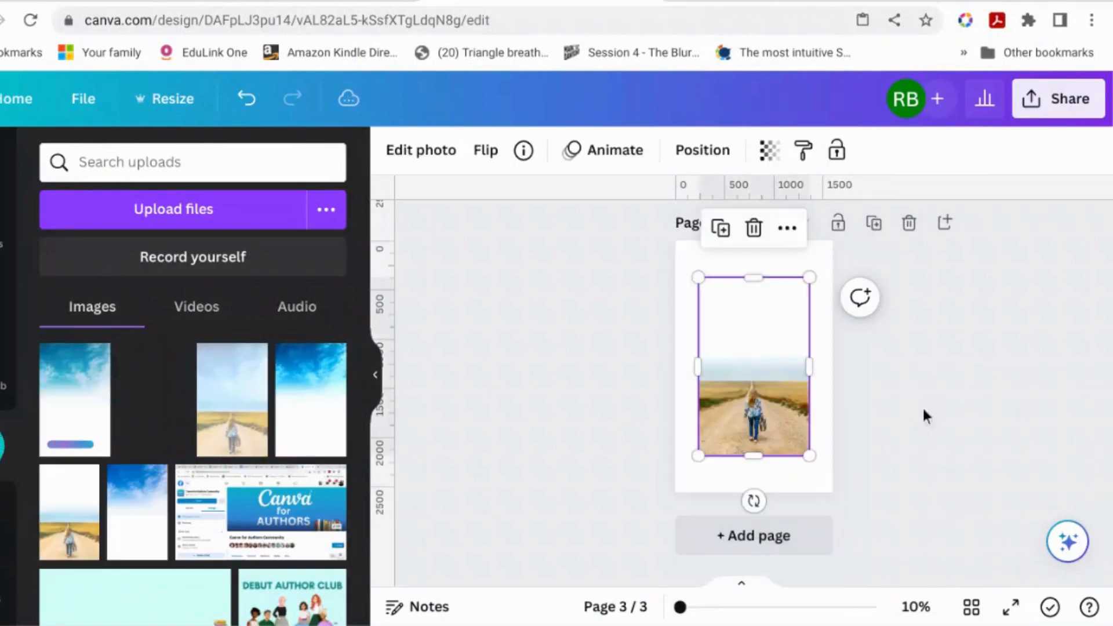
left_click_drag(698, 456, 675, 492)
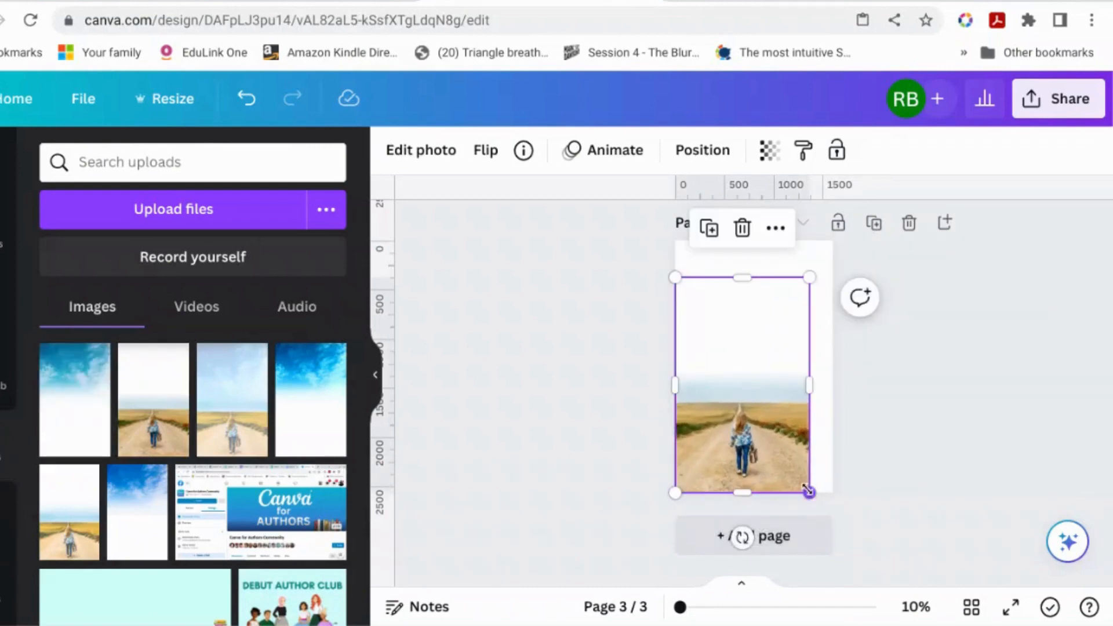
left_click_drag(809, 491, 862, 510)
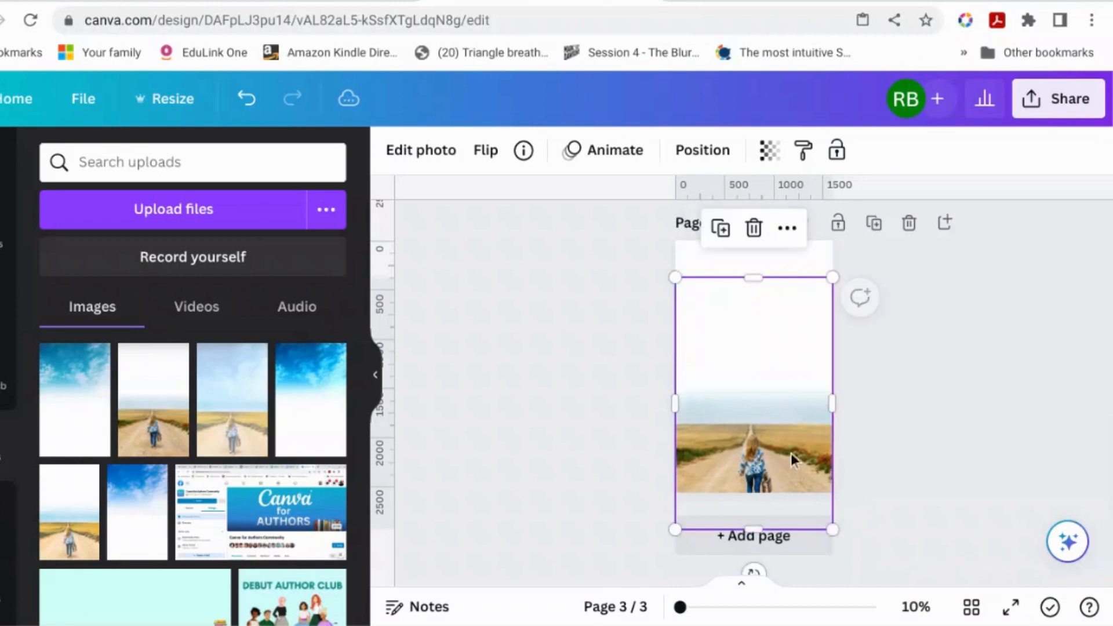
Step: Align the faded road image with page 3 and place the faded sky image over it, enlarged to cover the whole page
left_click_drag(793, 461, 790, 417)
left_click(871, 409)
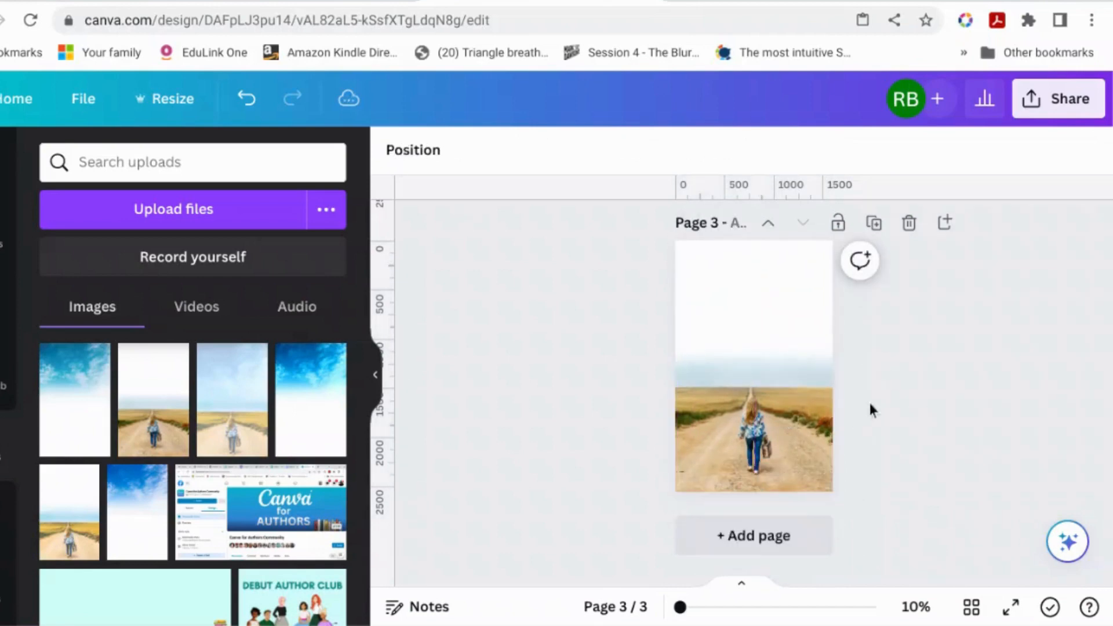
left_click(55, 405)
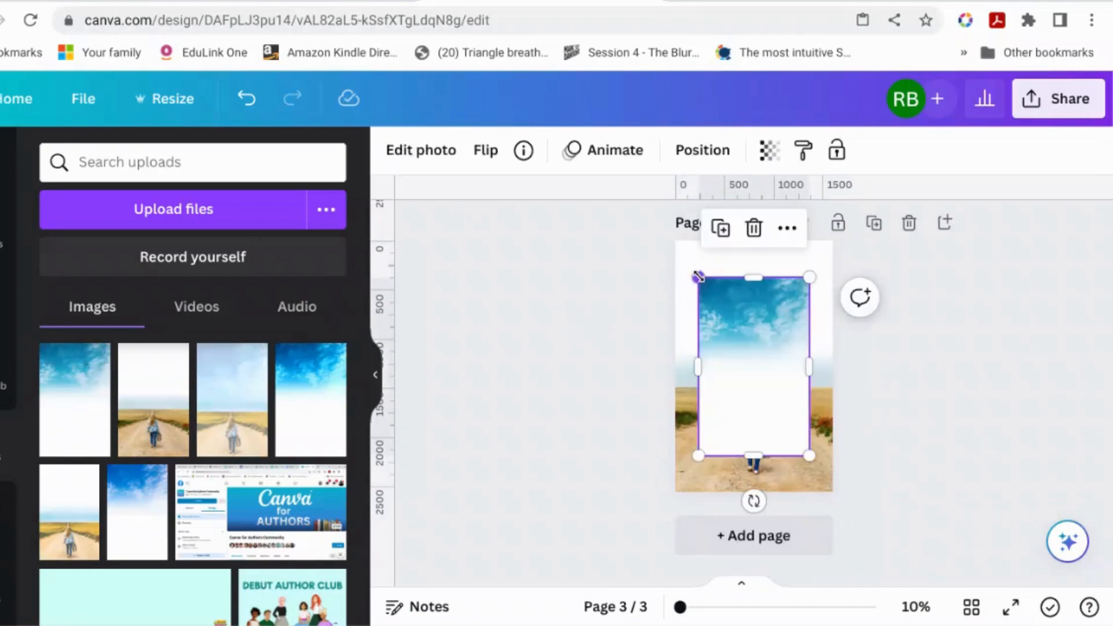
mouse_move(678, 228)
left_mouse_down()
mouse_move(666, 228)
mouse_move(671, 236)
left_mouse_up()
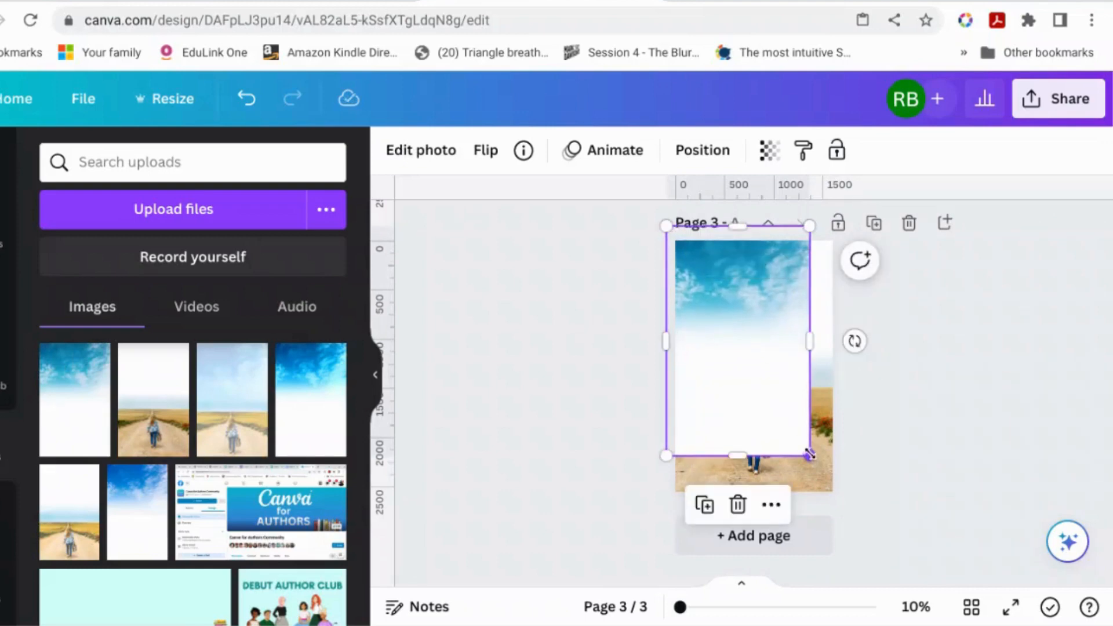
left_click_drag(809, 455, 860, 474)
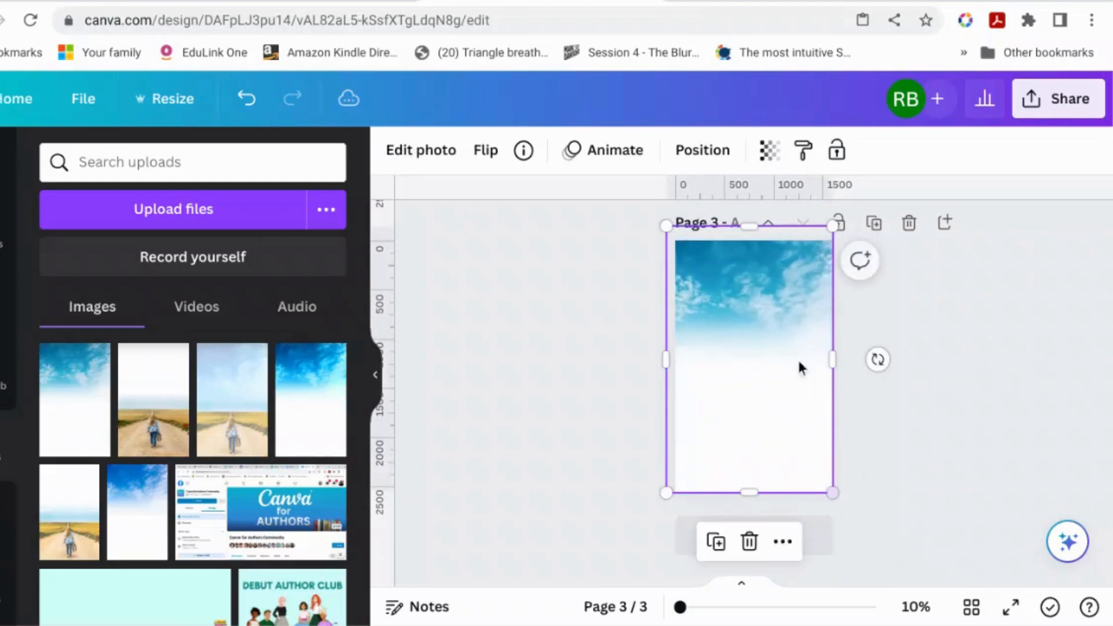
left_click_drag(665, 226, 706, 258)
left_click(898, 315)
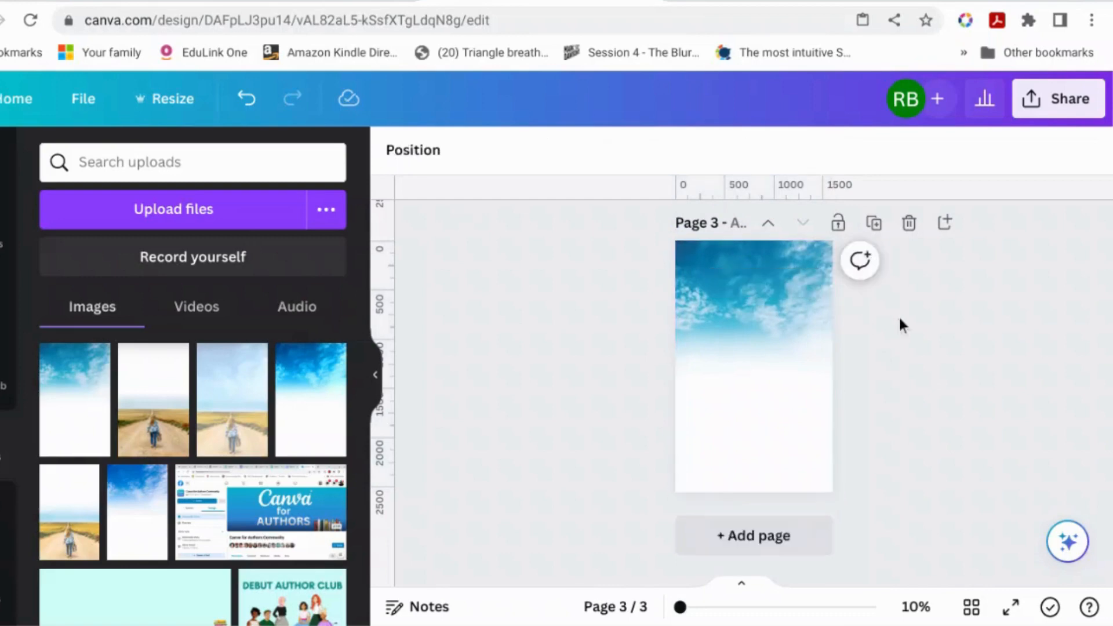
Step: Set the transparency of the faded sky image on page 3 to 50
left_click(763, 317)
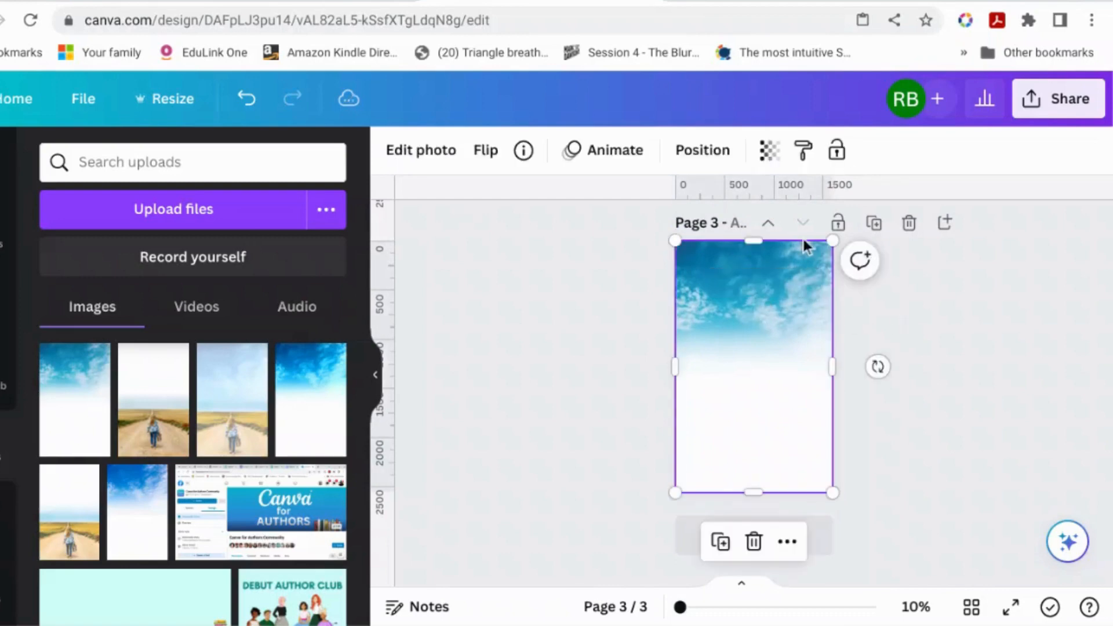
left_click(771, 153)
left_click_drag(770, 230, 674, 231)
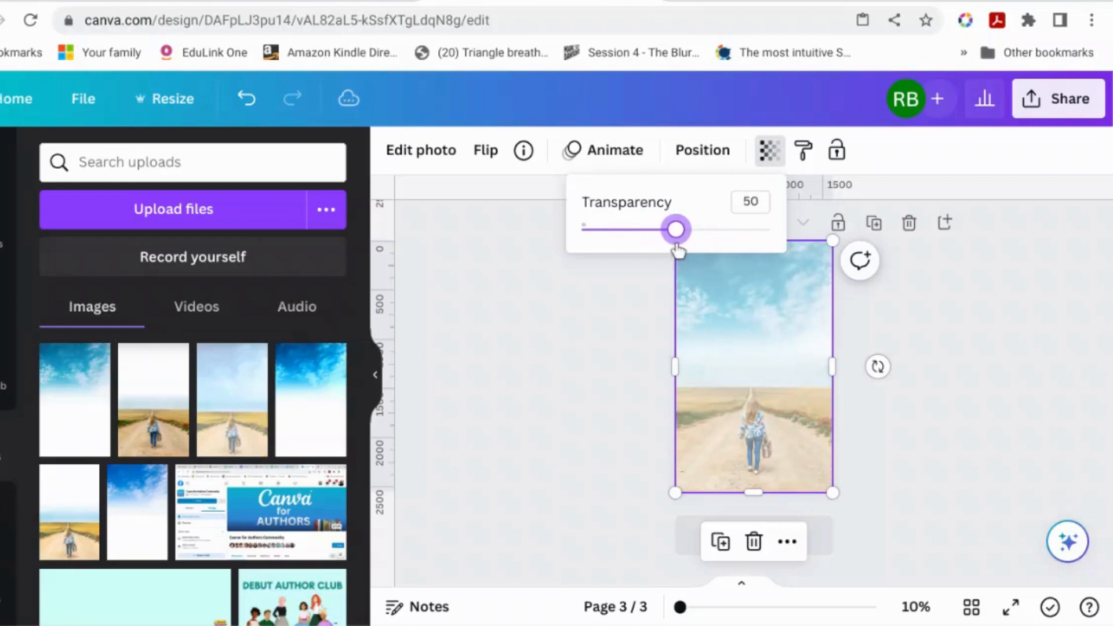
left_click(943, 355)
left_click(943, 354)
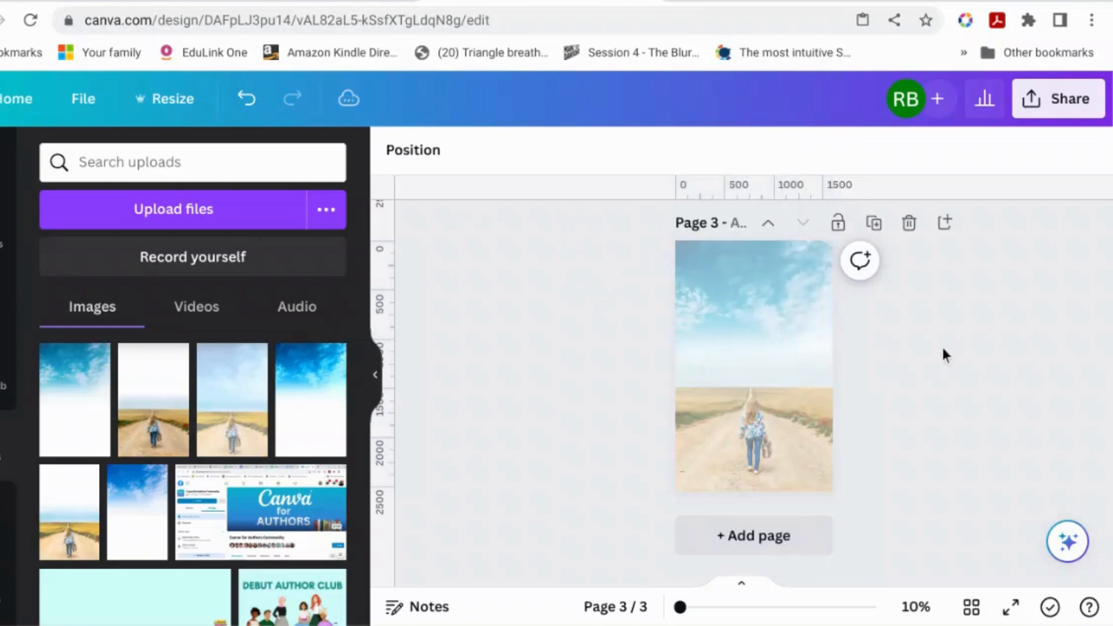
Step: Enlarge the semi-transparent sky image slightly beyond the page edges and reposition it over the road image
left_click(773, 301)
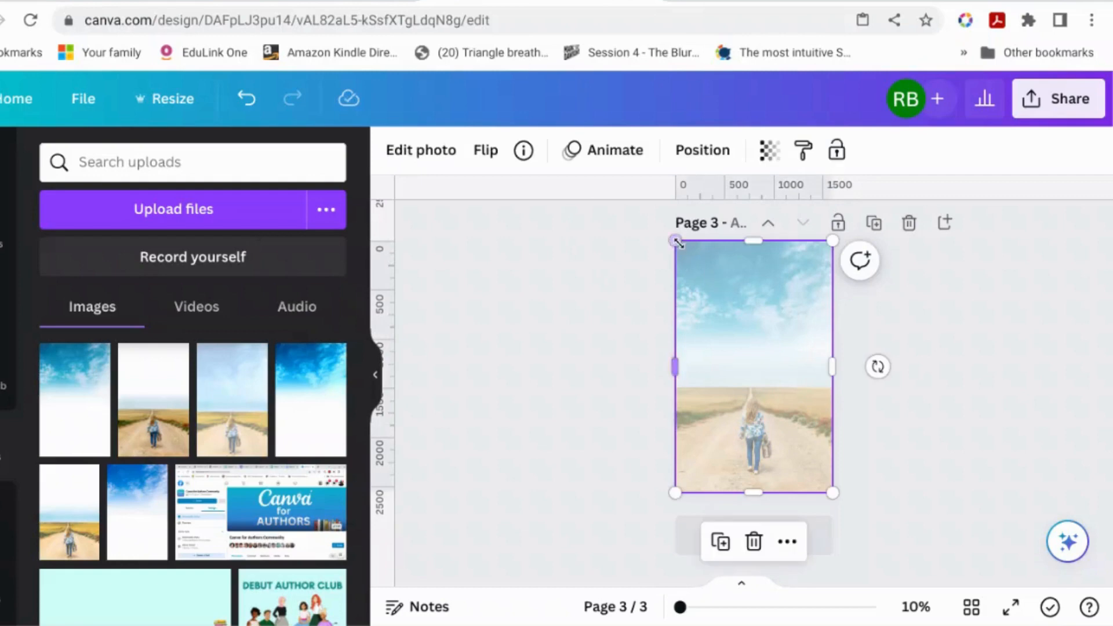
left_click_drag(675, 242, 657, 214)
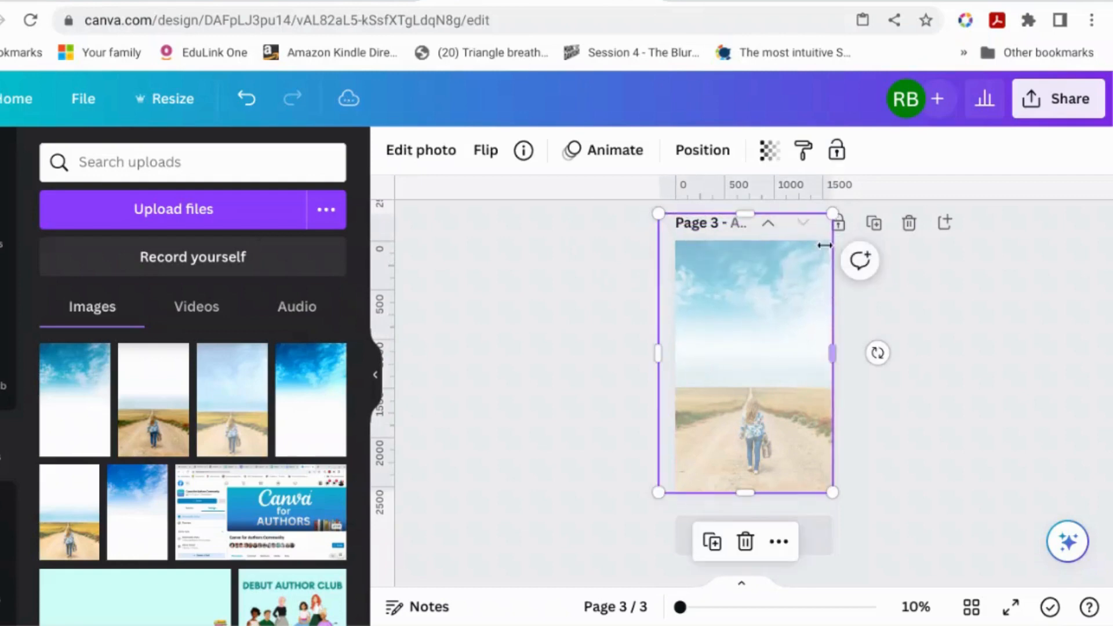
left_click_drag(831, 213, 835, 210)
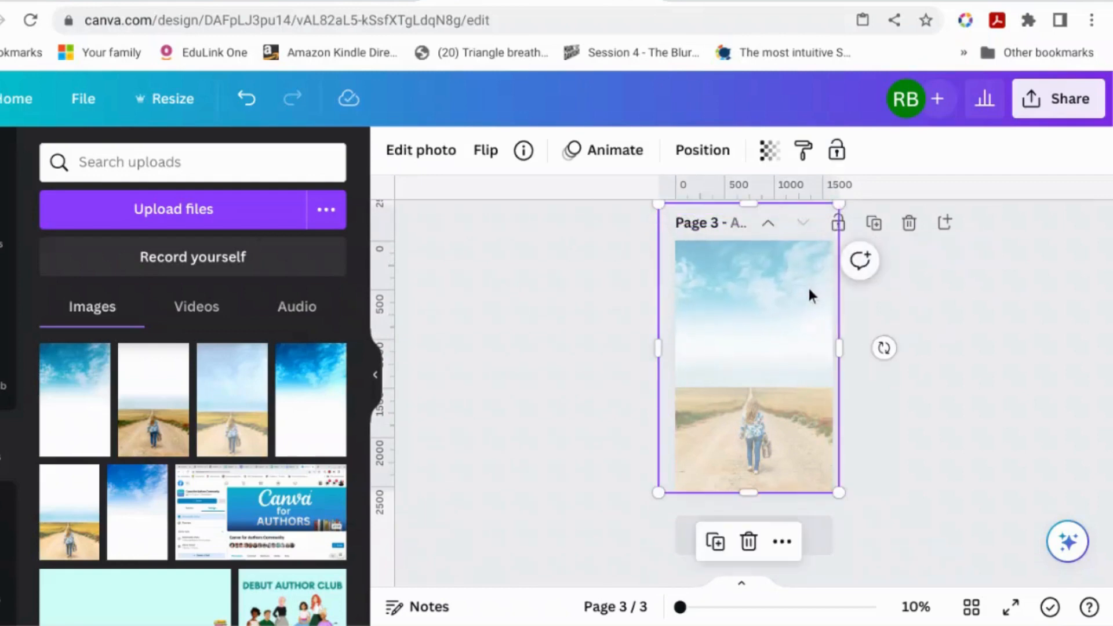
mouse_move(809, 293)
left_mouse_down()
mouse_move(807, 316)
mouse_move(822, 310)
left_mouse_up()
left_click(939, 321)
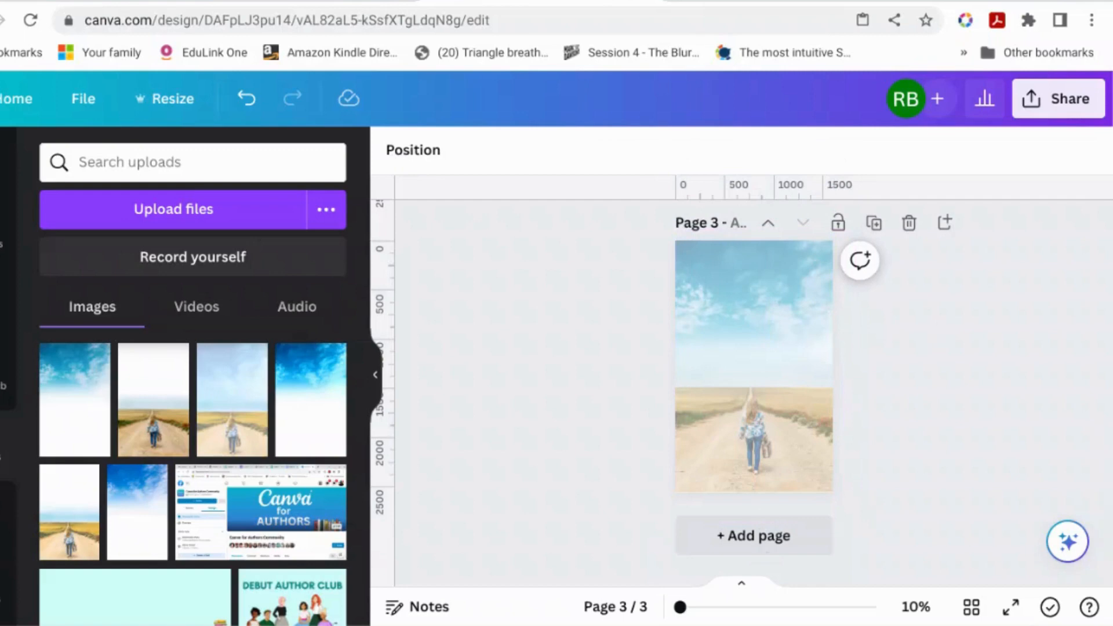
Step: Download only page 3 as a JPG, excluding the other pages from the page selection
left_click(1058, 99)
scroll(917, 277, "down", 4)
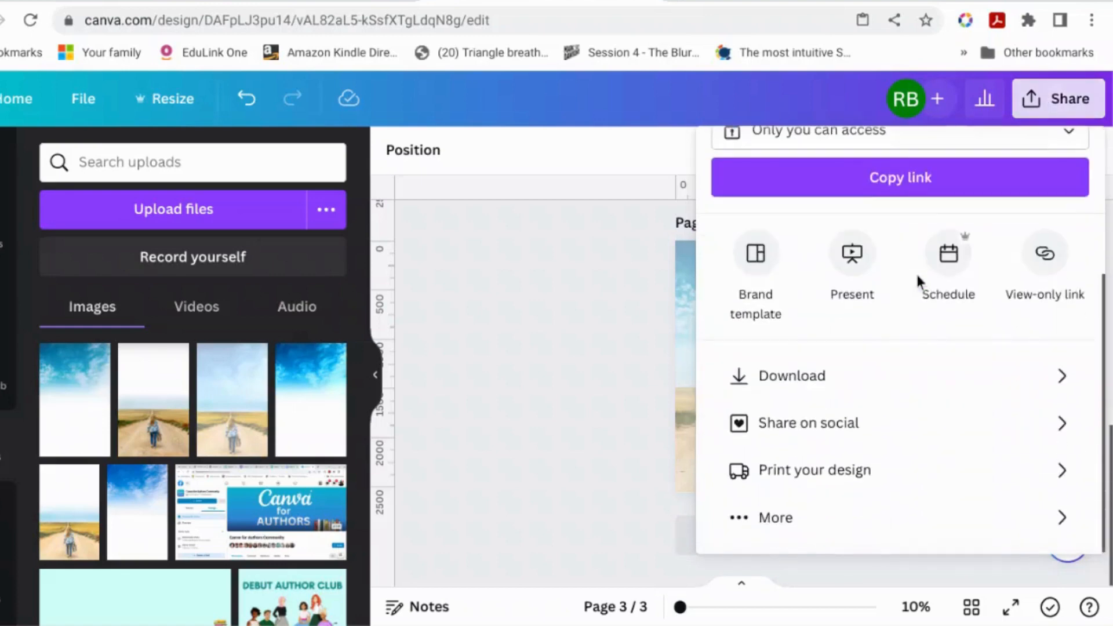
left_click(968, 389)
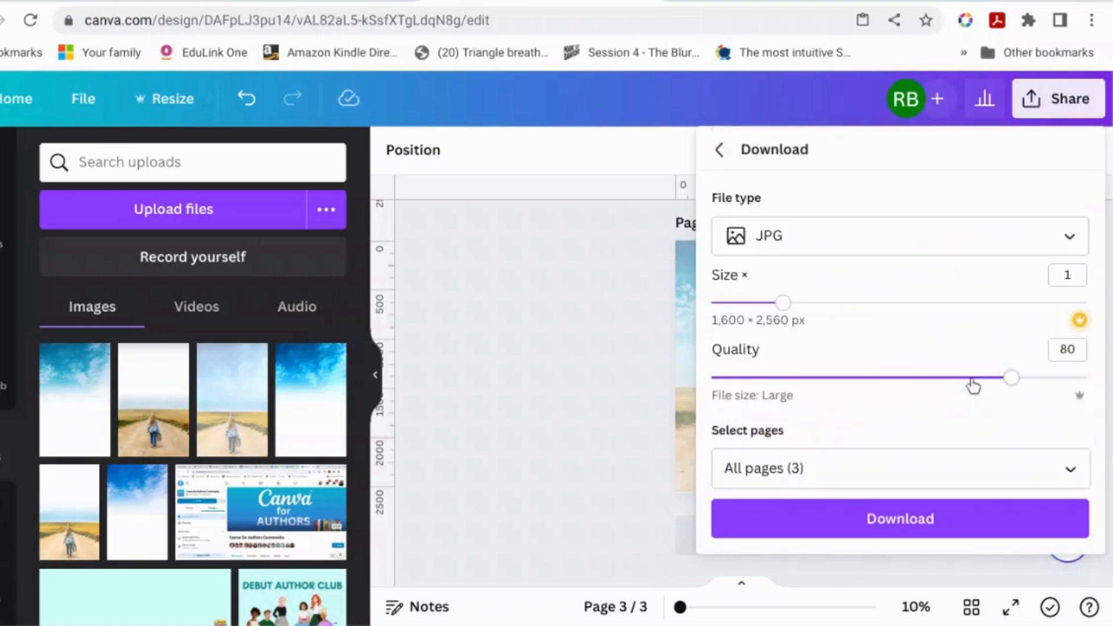
scroll(1040, 357, "down", 2)
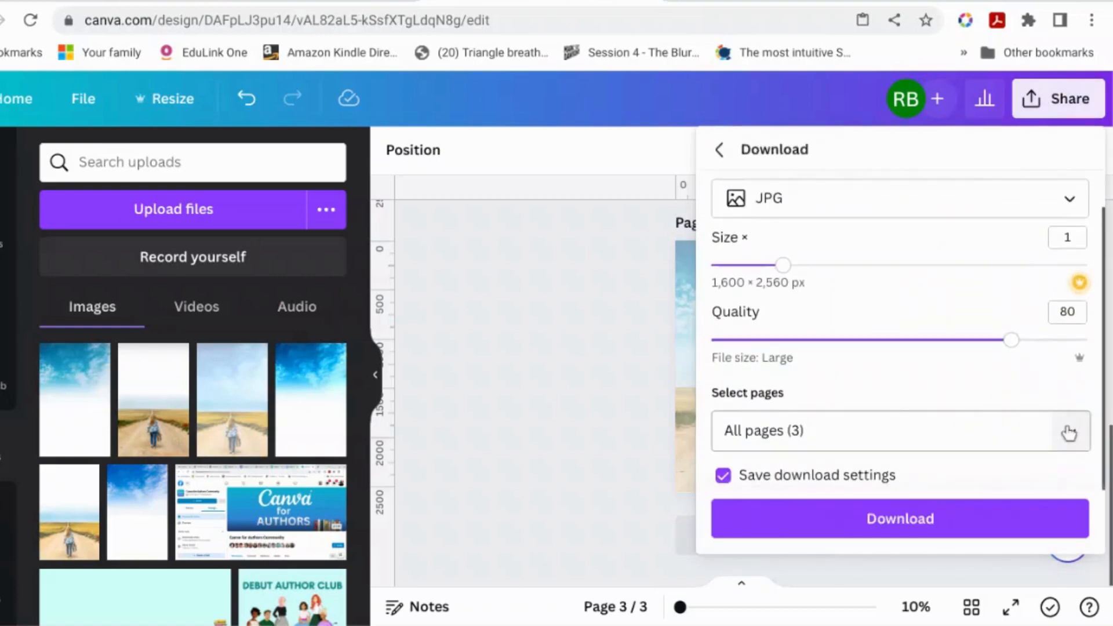
left_click(1068, 429)
left_click(1068, 115)
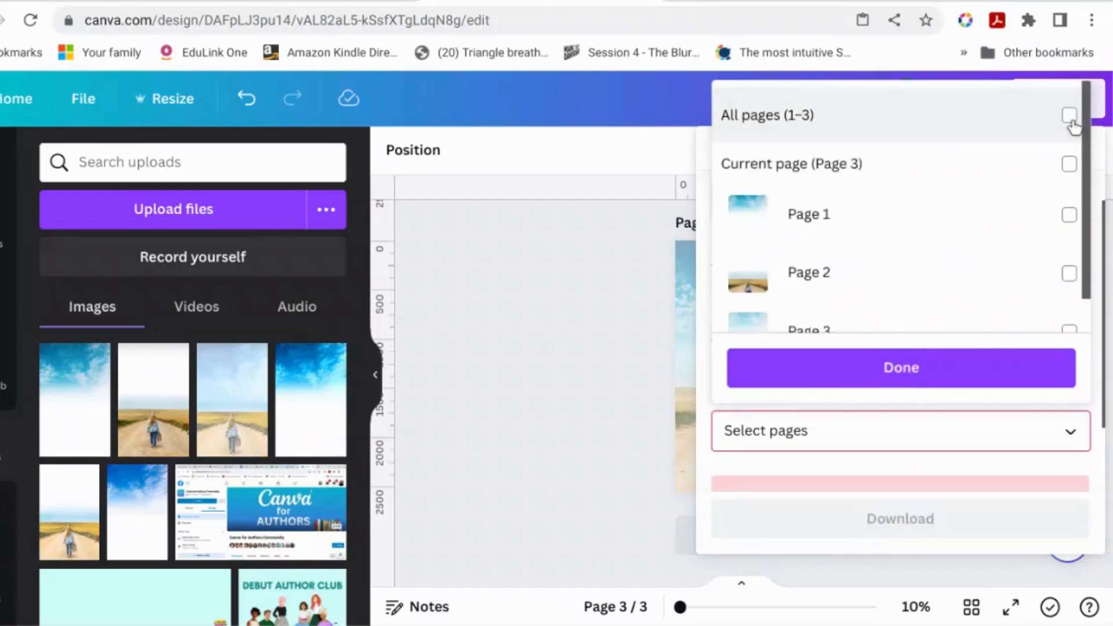
scroll(1044, 278, "down", 1)
left_click(1069, 294)
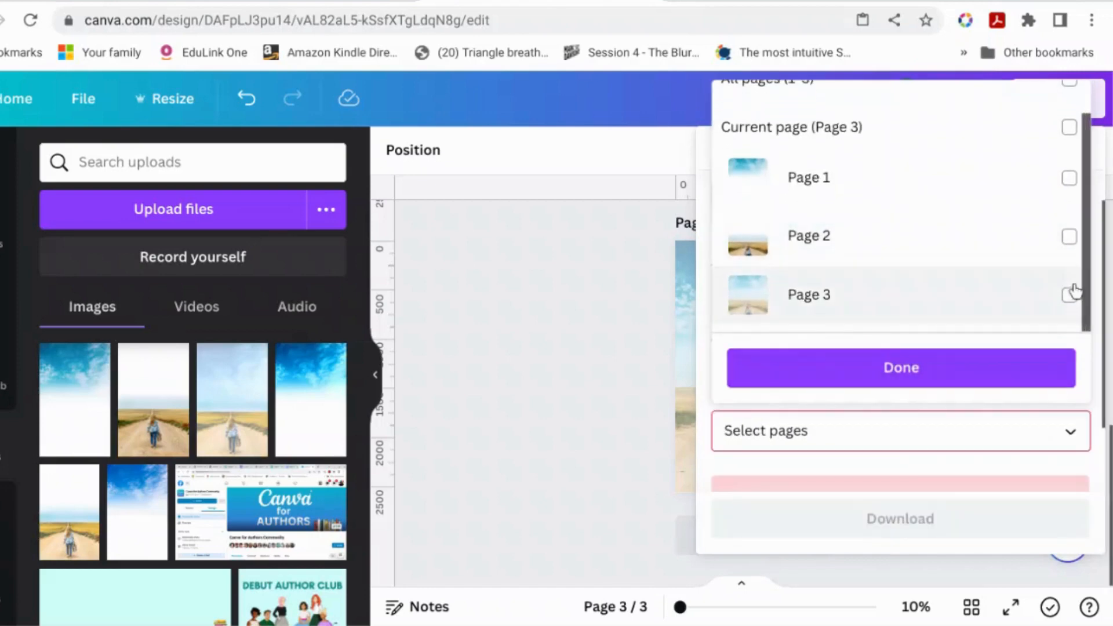
left_click(1016, 374)
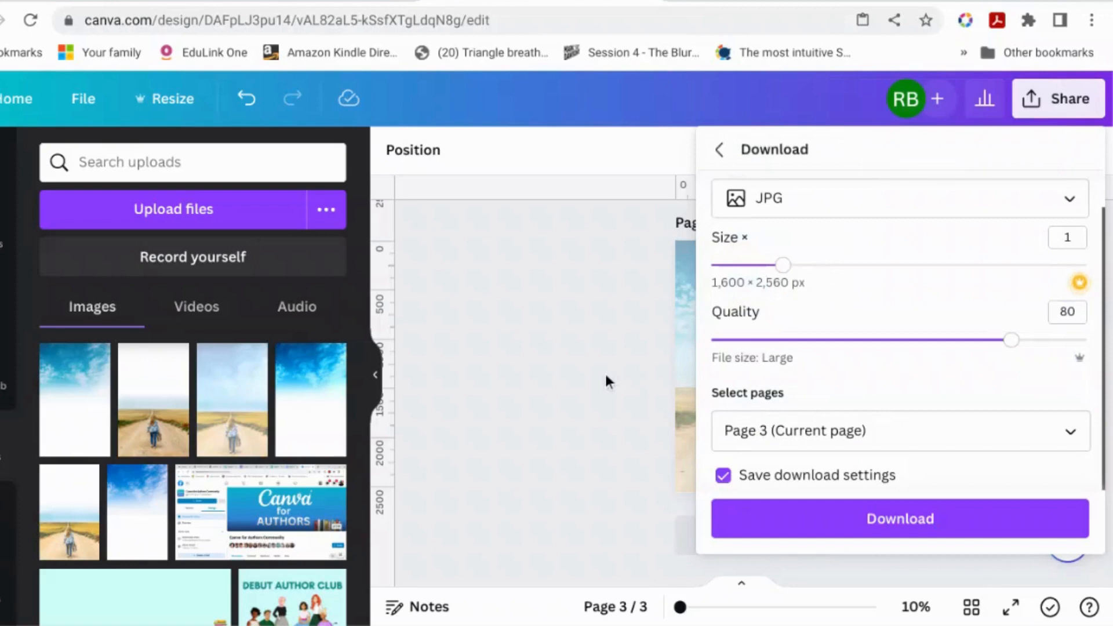
left_click(764, 520)
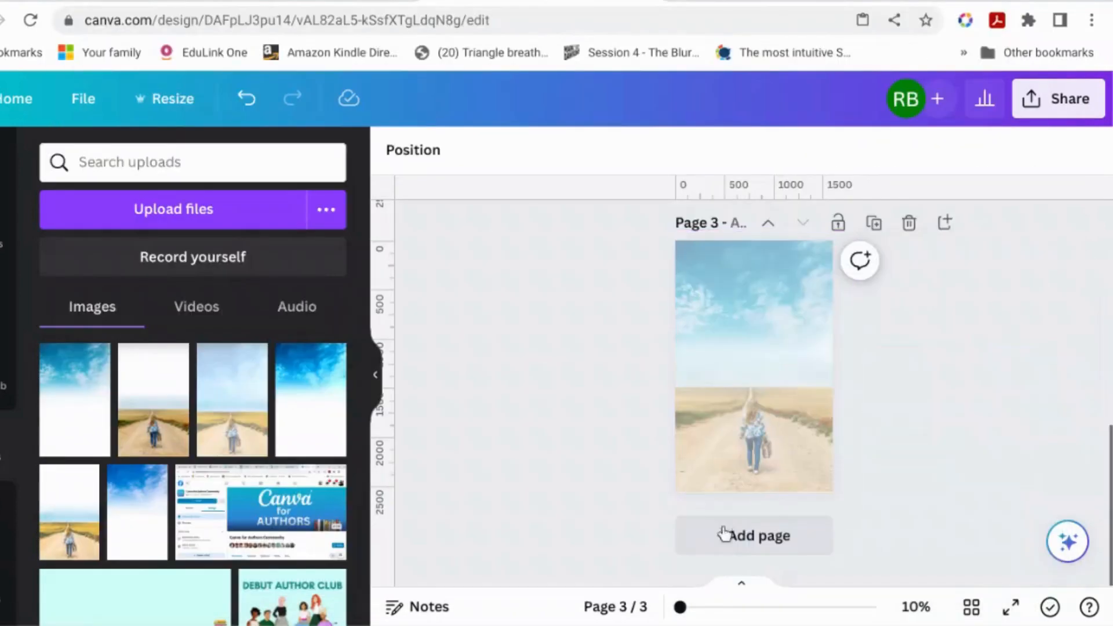
Step: Add a blank page 4 and upload fading sky merged2.png from the Canva temp files folder
left_click(733, 555)
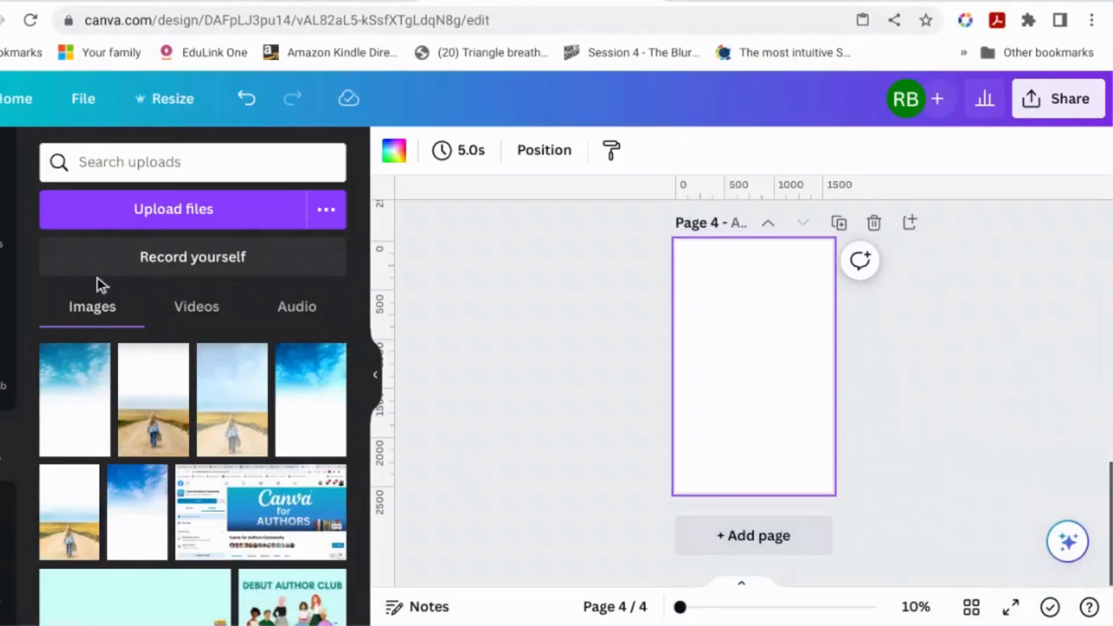
left_click(152, 214)
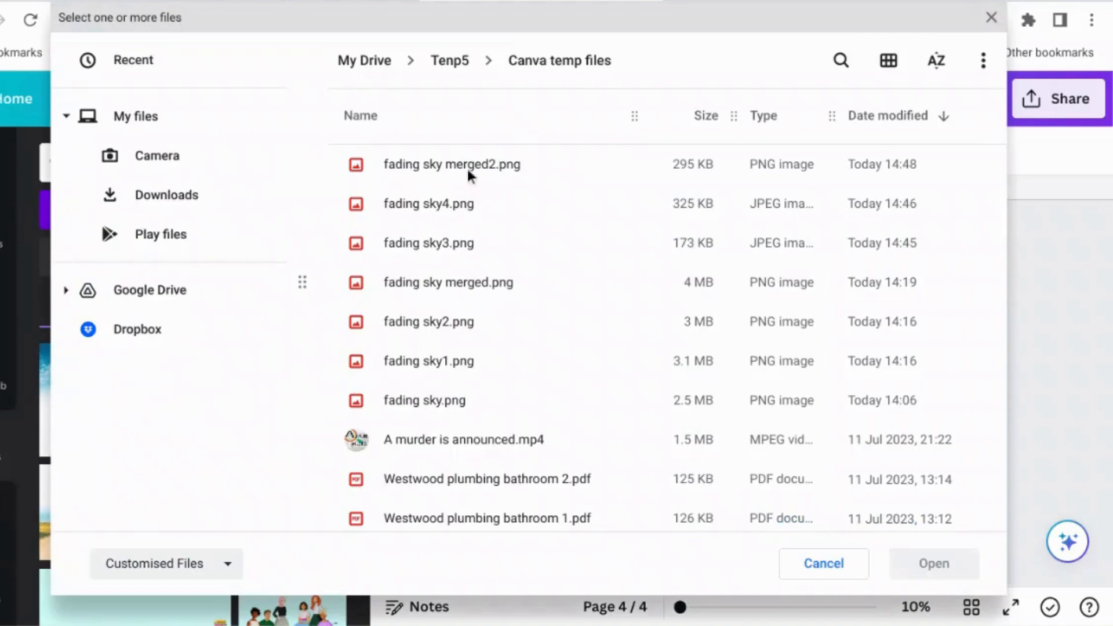
left_click(468, 166)
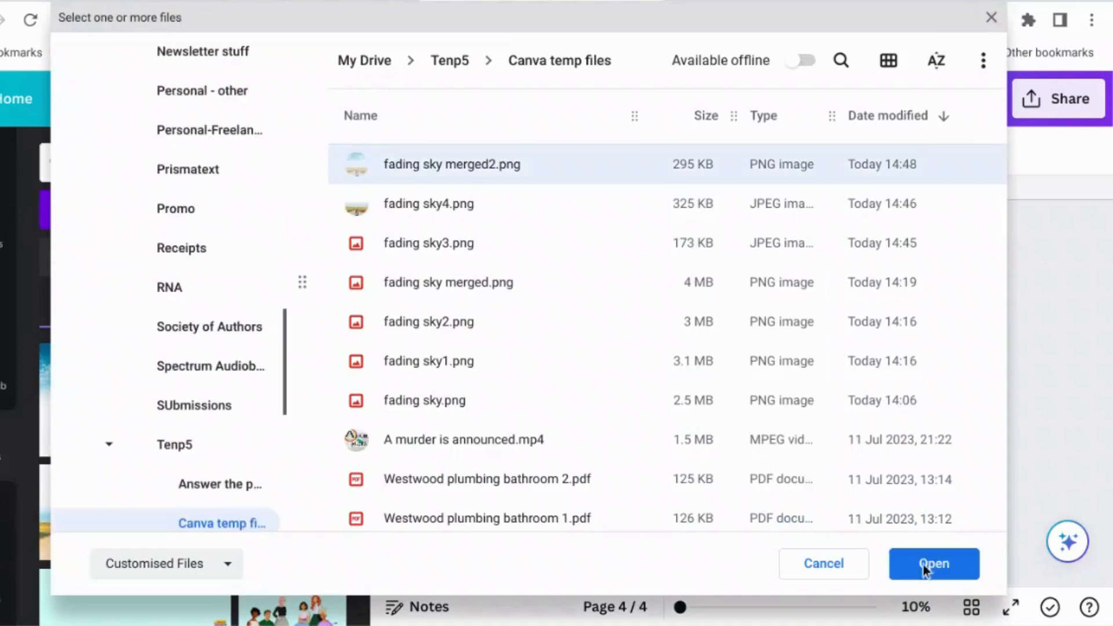
left_click(930, 573)
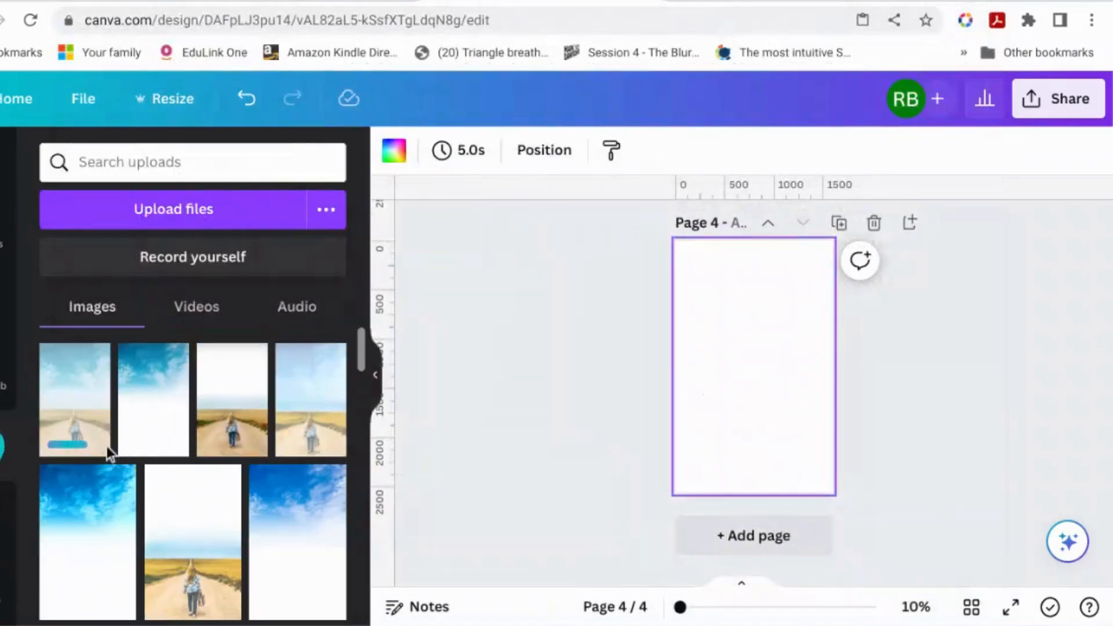
Step: Place the uploaded merged sky and road image on page 4 and enlarge it to fill the page
left_click(67, 405)
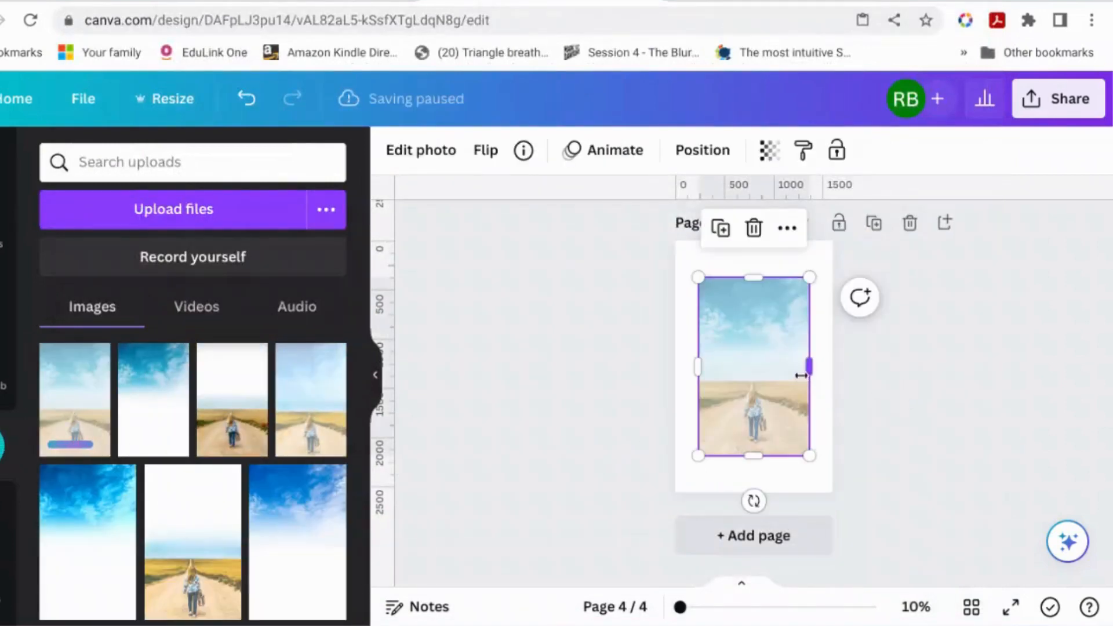
left_click_drag(810, 277, 832, 240)
left_click_drag(704, 453, 694, 491)
left_click(895, 415)
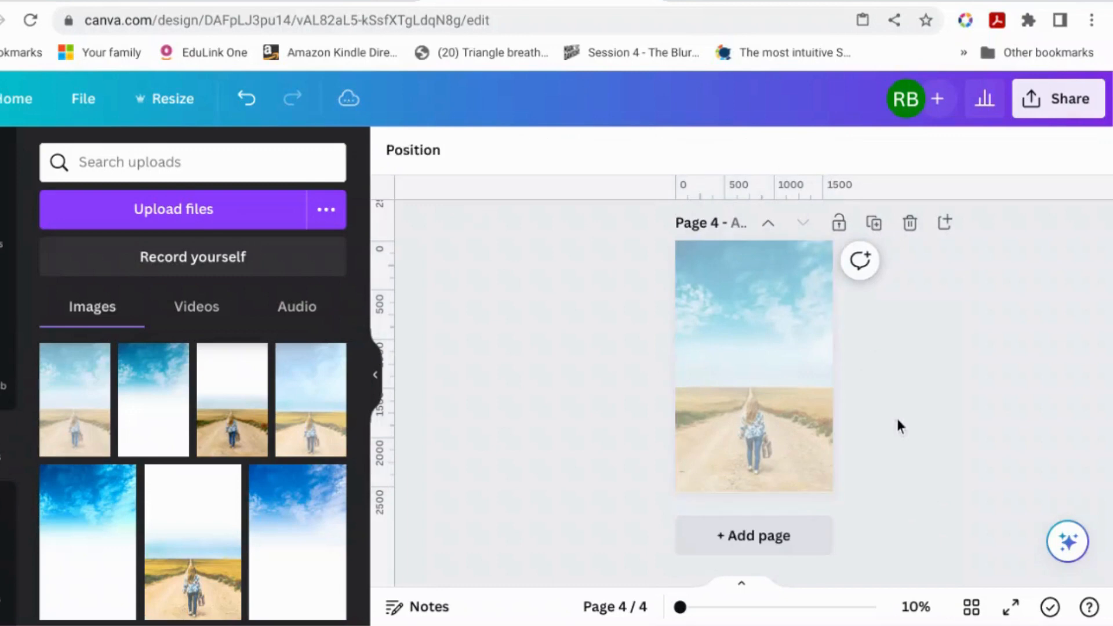
Step: Adjust the merged image on page 4 to brightness -36 and contrast 20
left_click(791, 358)
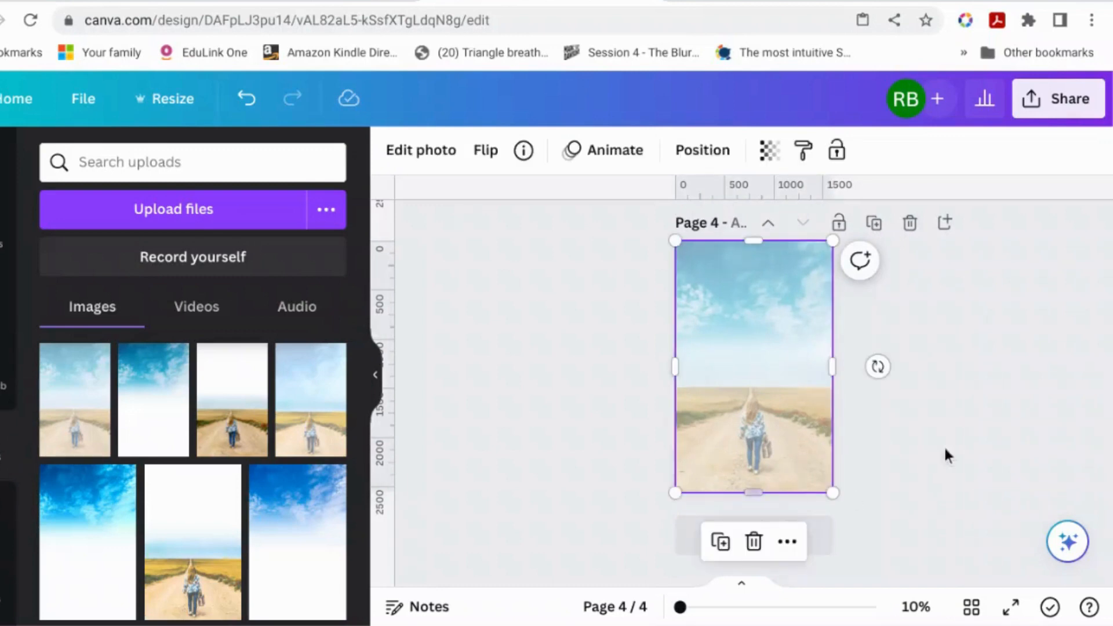
left_click(438, 155)
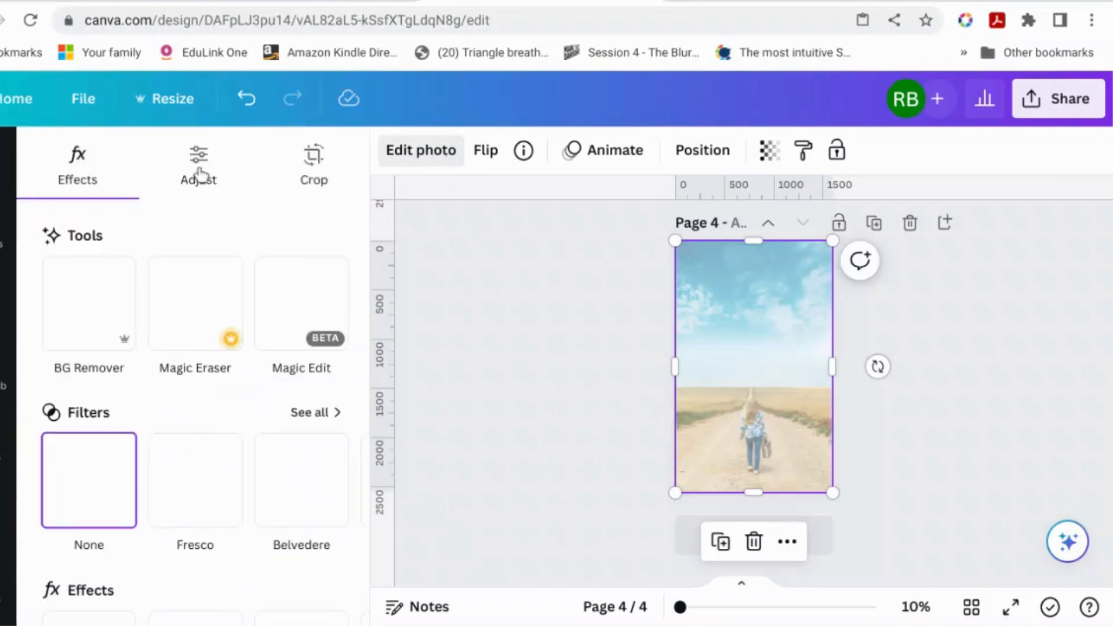
left_click(198, 174)
scroll(211, 373, "down", 3)
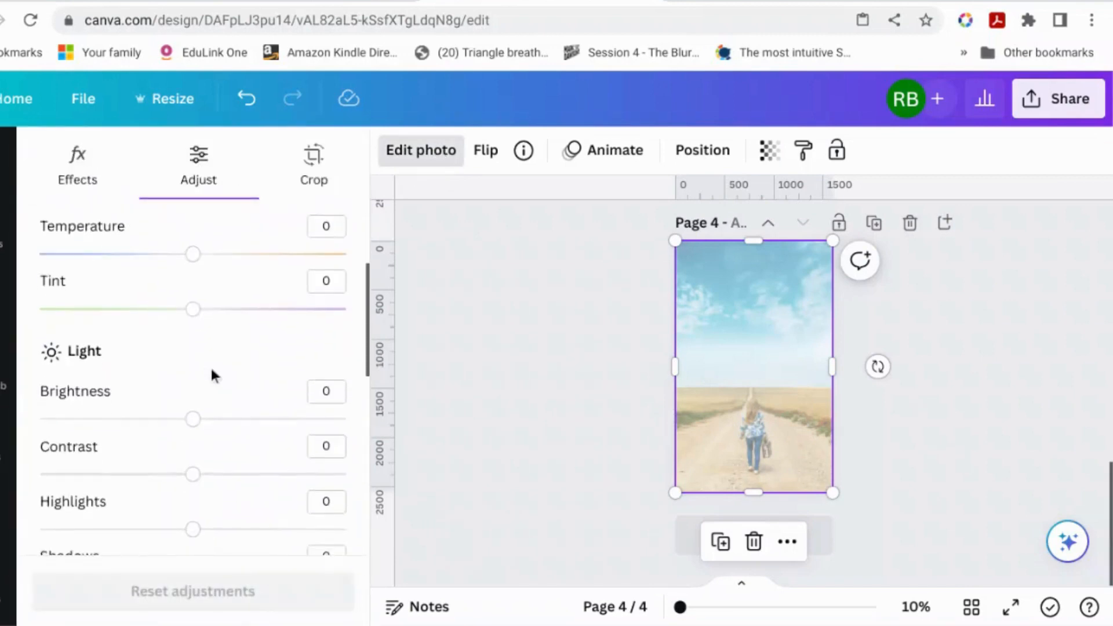
scroll(211, 374, "down", 2)
left_click_drag(192, 328, 137, 328)
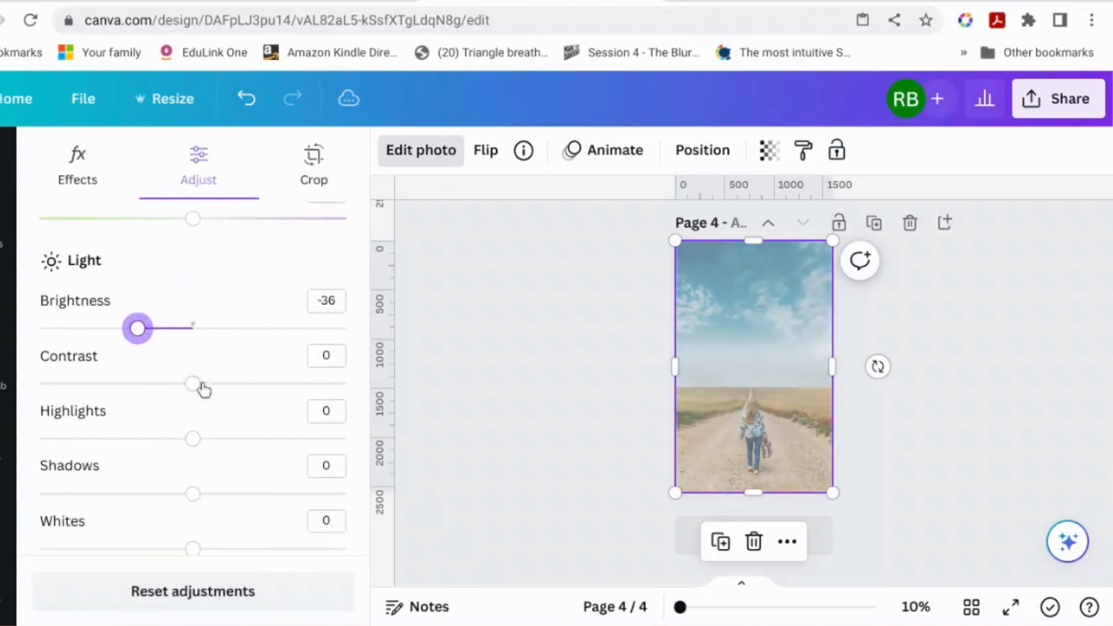
left_click_drag(192, 384, 224, 385)
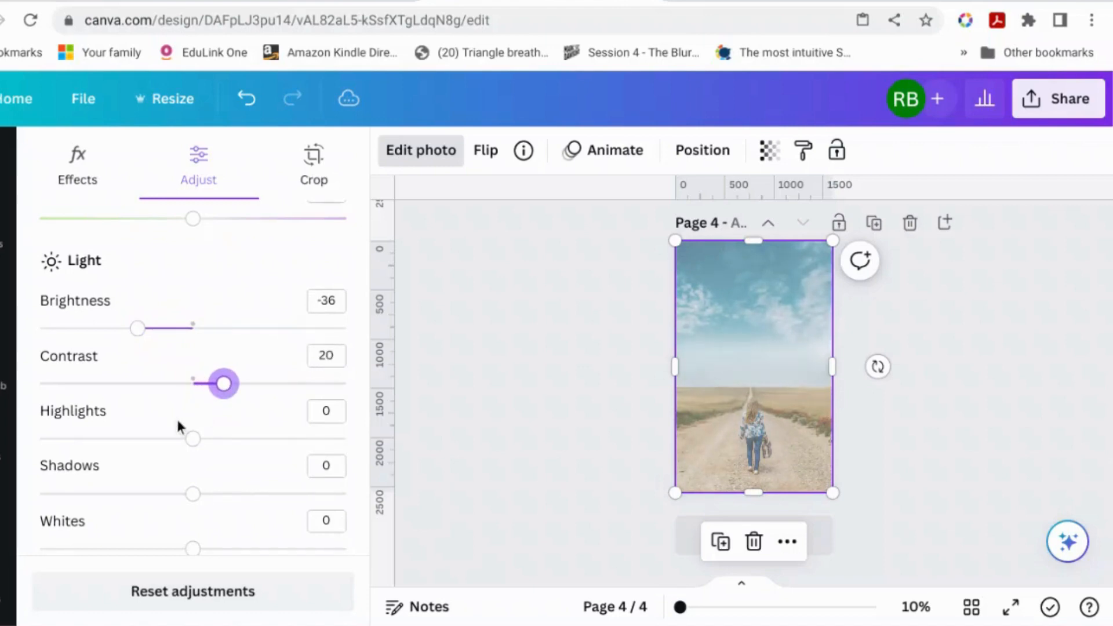
Step: Refine the merged image's adjustments to brightness -35, contrast 60, whites -27, vibrance 26 and saturation 15
scroll(177, 422, "down", 3)
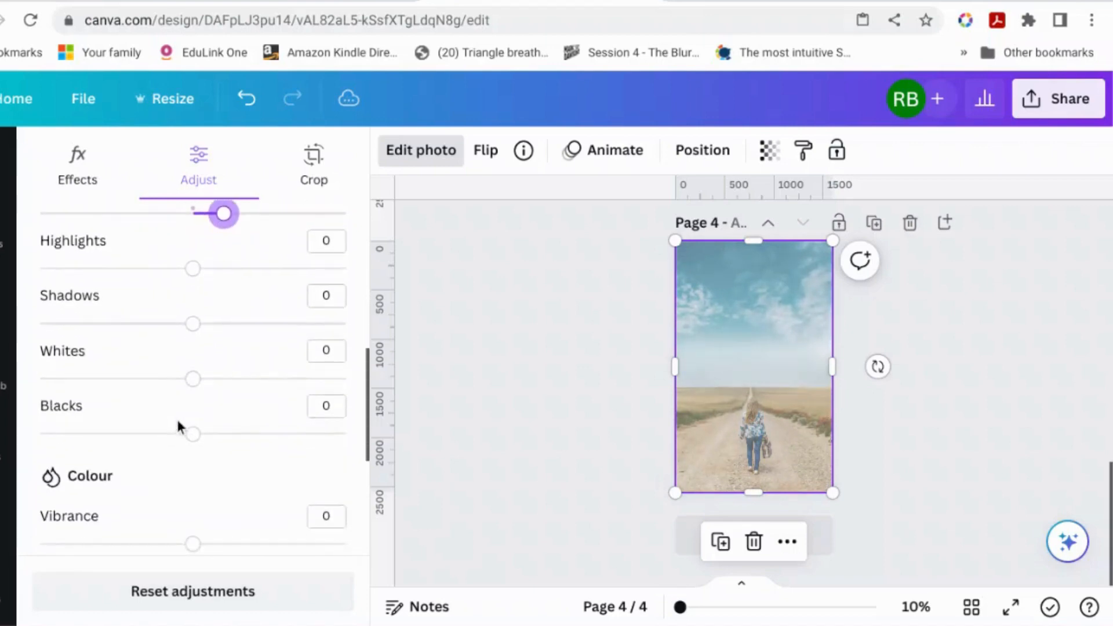
scroll(176, 424, "down", 3)
scroll(176, 424, "up", 6)
mouse_move(139, 373)
left_mouse_down()
mouse_move(151, 372)
mouse_move(141, 377)
left_mouse_up()
scroll(275, 377, "down", 5)
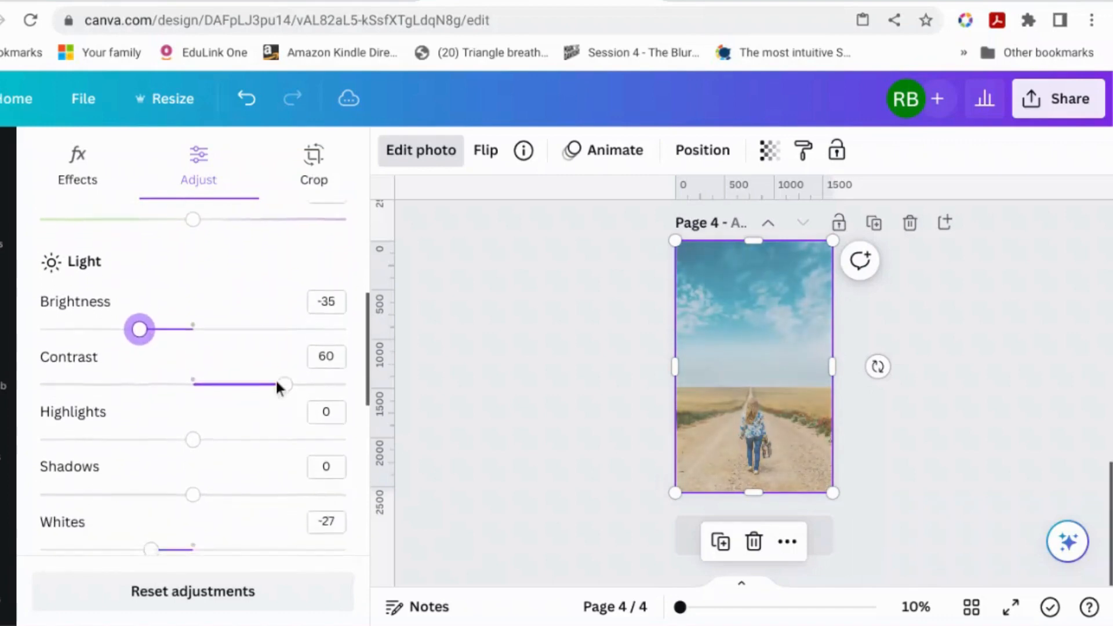
Step: Raise the merged image's vibrance to 100 and finish editing the photo
scroll(277, 383, "down", 3)
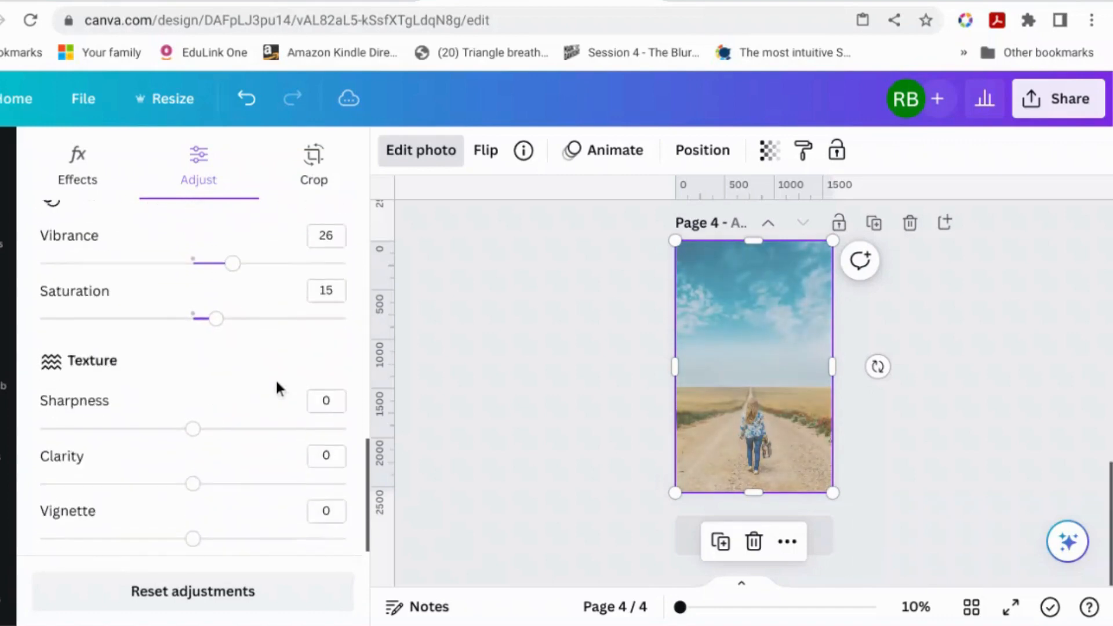
left_click_drag(231, 265, 359, 272)
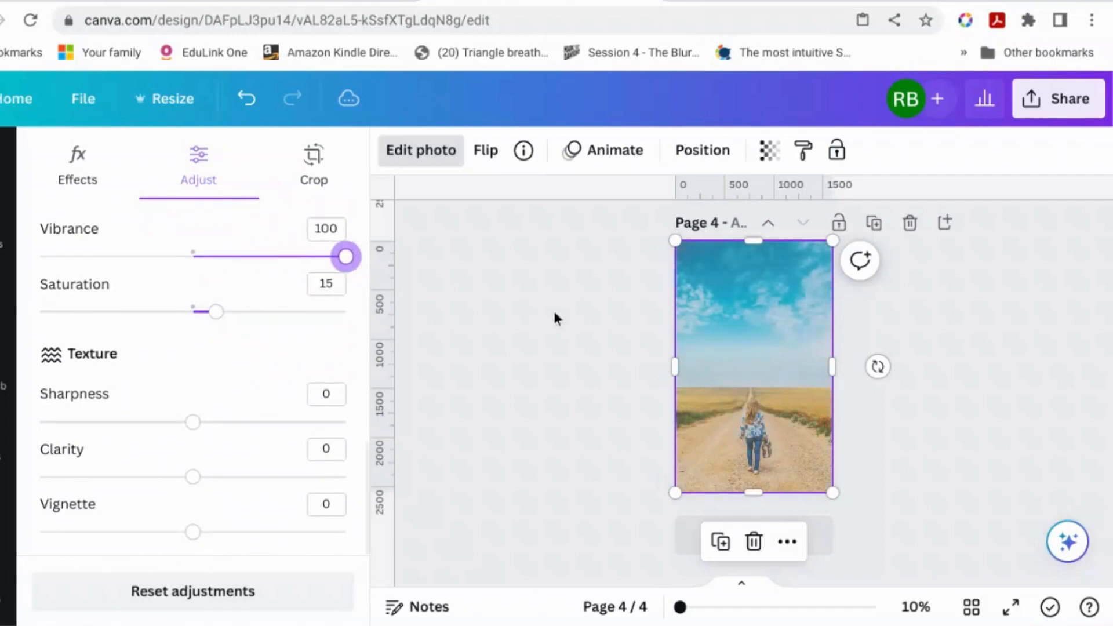
left_click(943, 408)
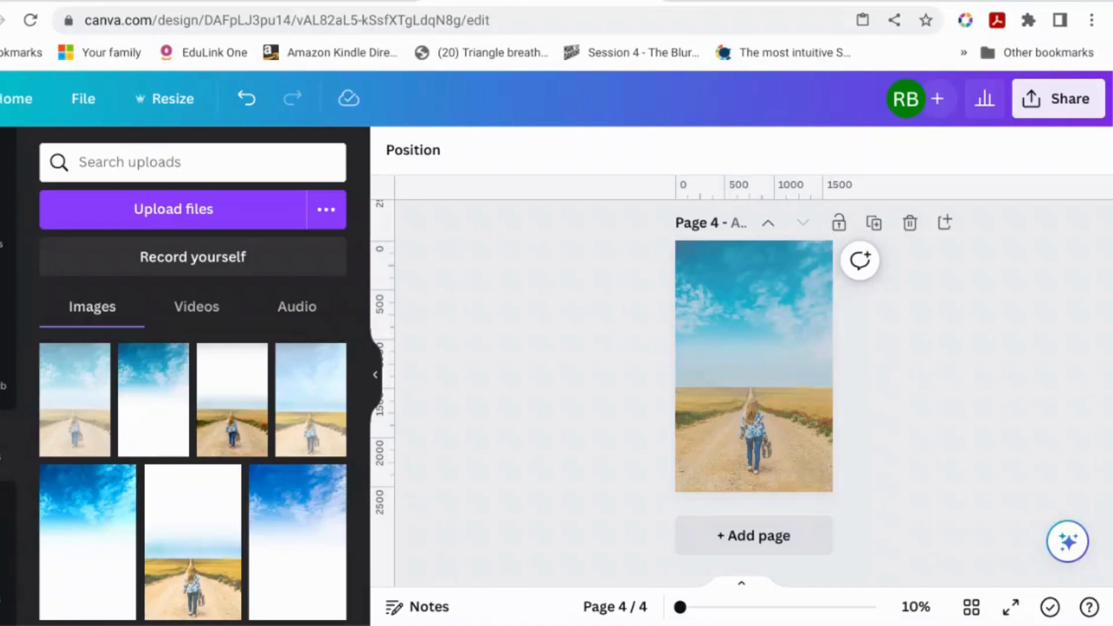
Step: Add page 5, place the uploaded merged image with the paler blue sky on it, and enlarge it to fill the page
left_click(723, 542)
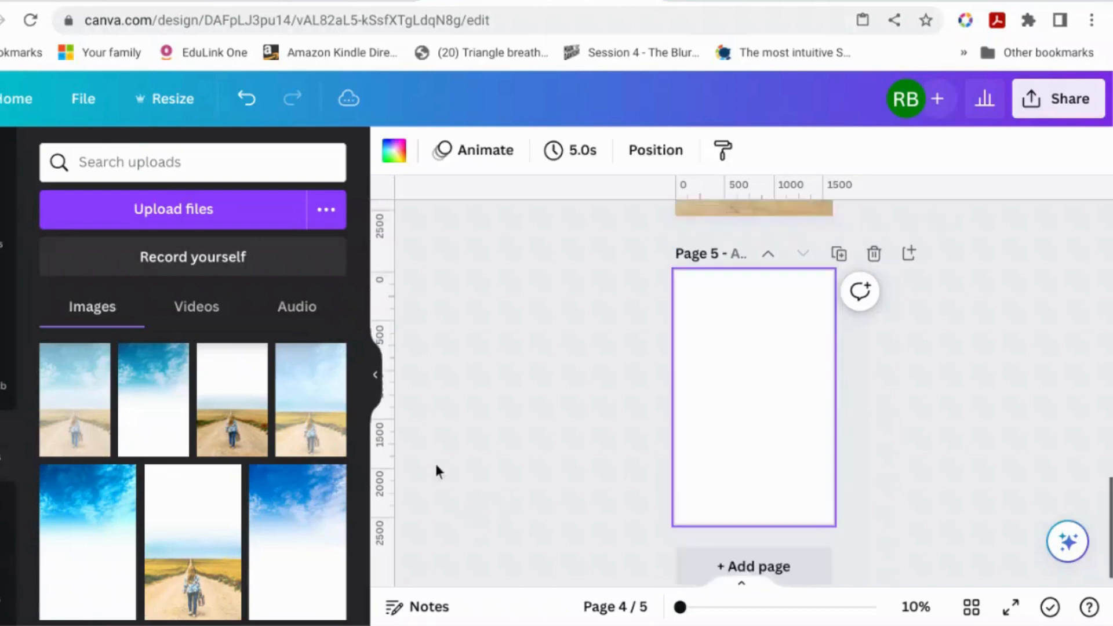
left_click(310, 400)
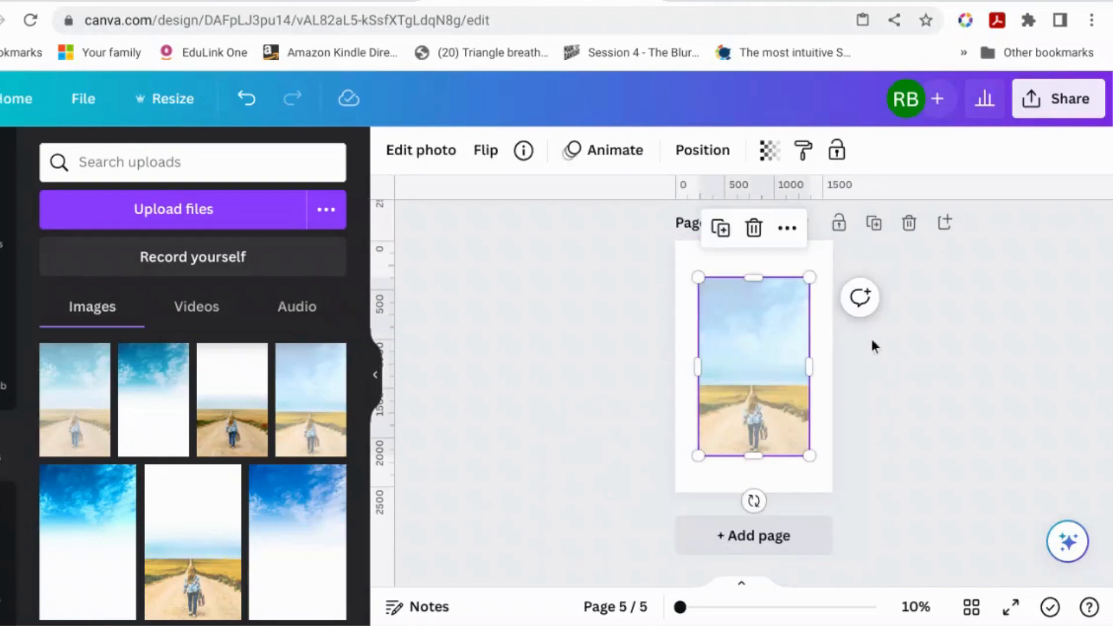
left_click_drag(809, 277, 830, 239)
left_click_drag(702, 464, 677, 498)
Step: Open the page 5 image for photo editing and look through the available tools, filters and effects
left_click(421, 150)
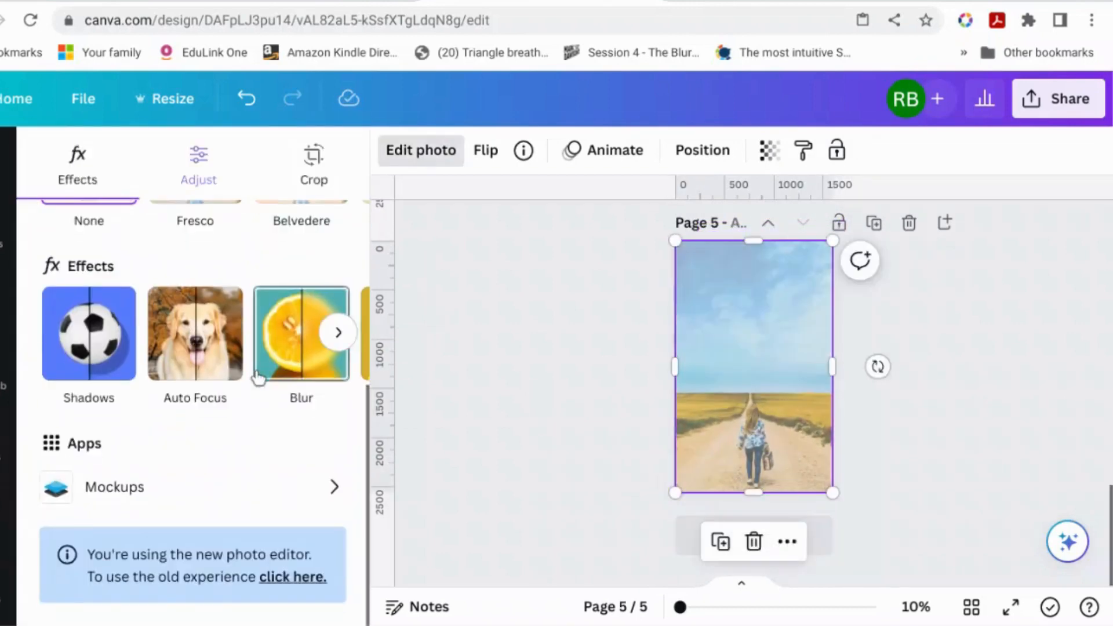
scroll(289, 333, "up", 3)
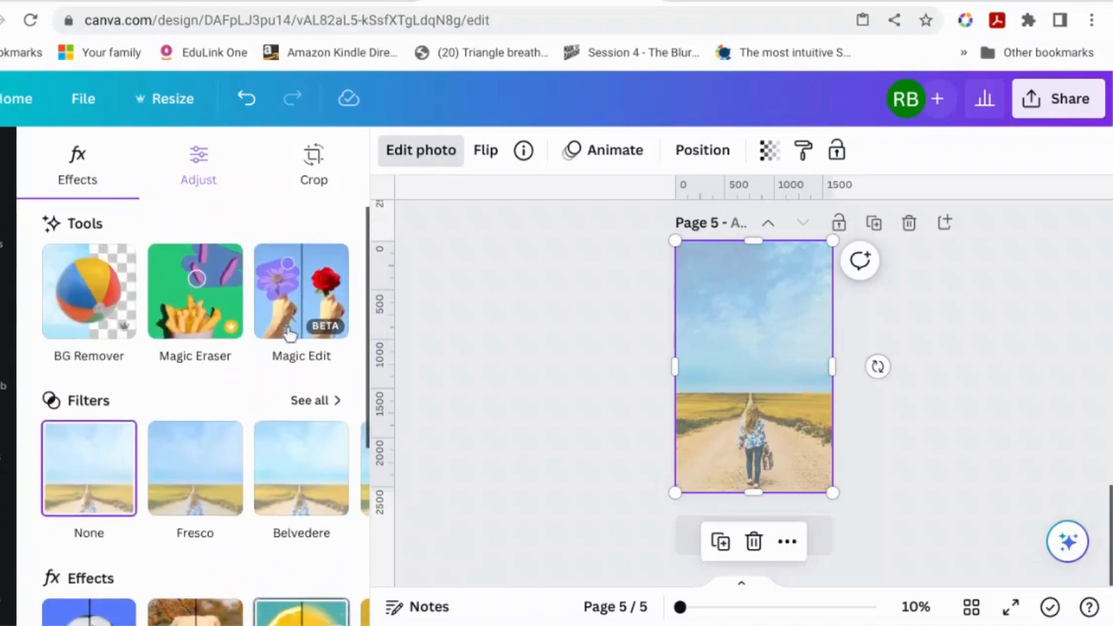
scroll(290, 336, "down", 3)
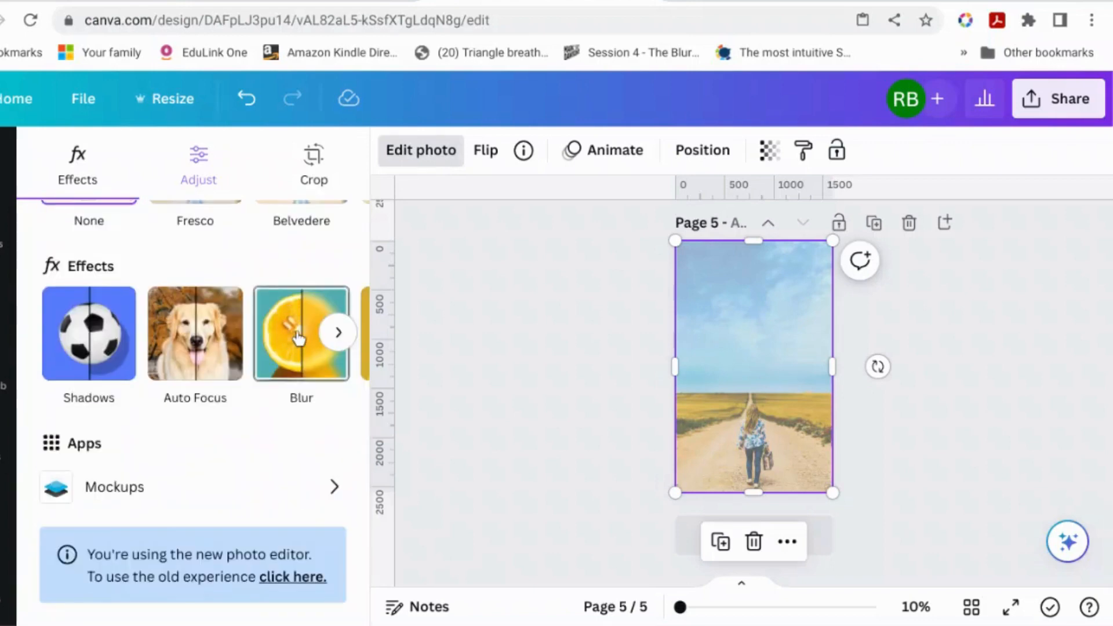
scroll(298, 336, "up", 3)
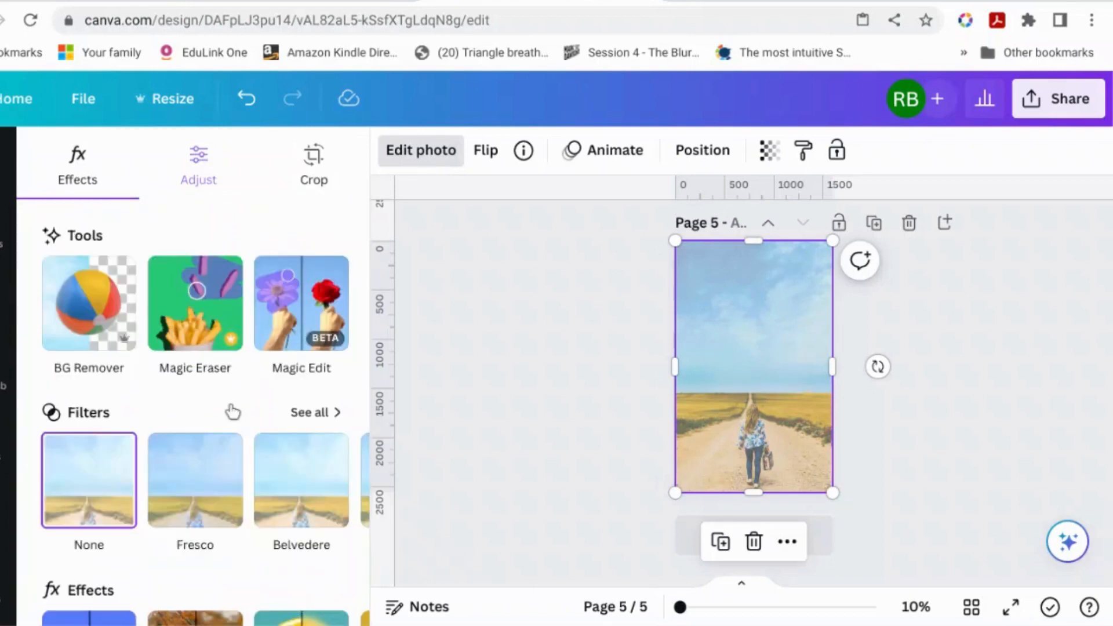